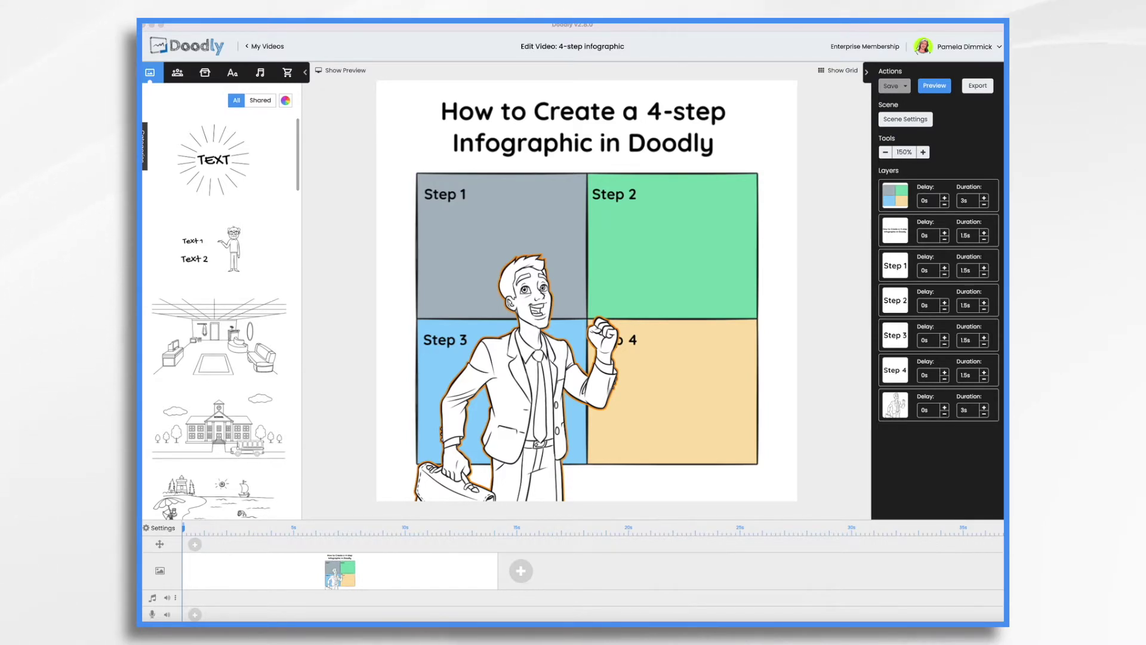
- Nudge the four-panel grid slightly left, then search Freepik for '4 squares'
mouse_move(677, 290)
mouse_down()
mouse_move(704, 263)
mouse_move(661, 297)
mouse_move(699, 271)
mouse_move(673, 289)
mouse_move(686, 294)
mouse_up()
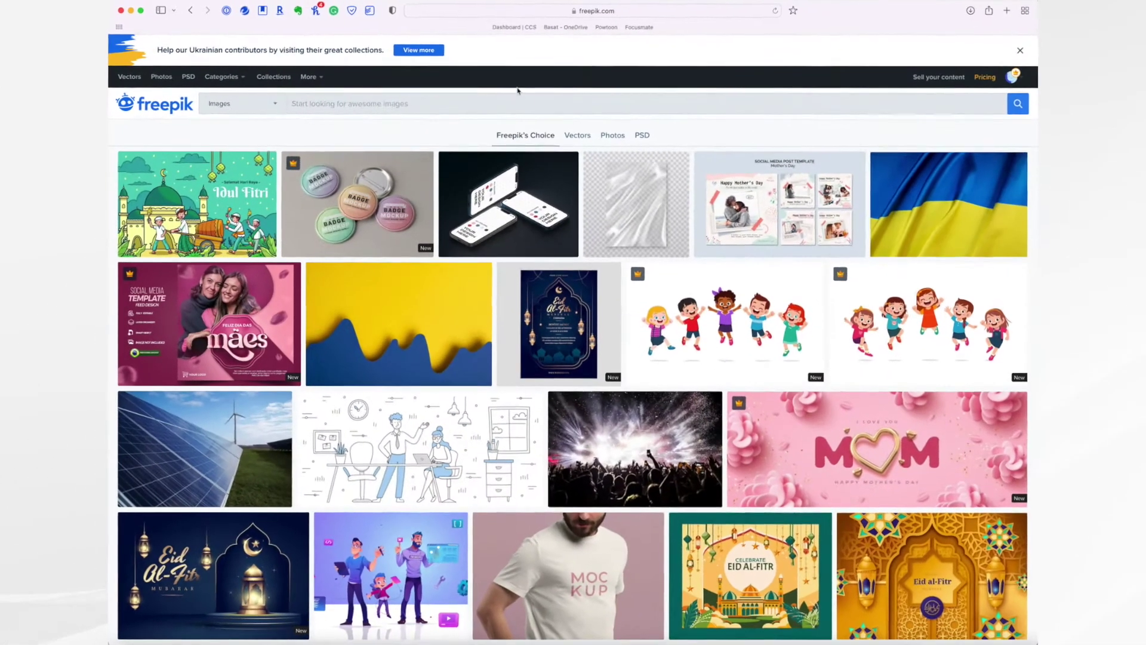
click(433, 104)
text(4 squares)
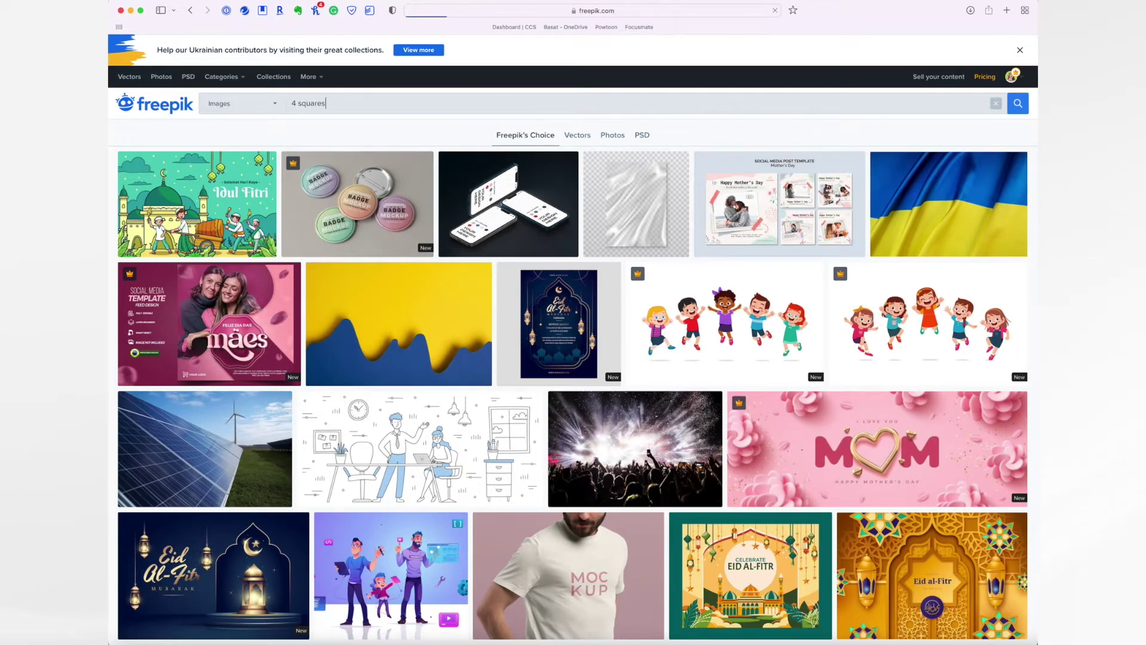
key(Return)
- Browse the 2,377 '4 squares' results and minimise the browser to return to Doodly
scroll(592, 322, down, 1)
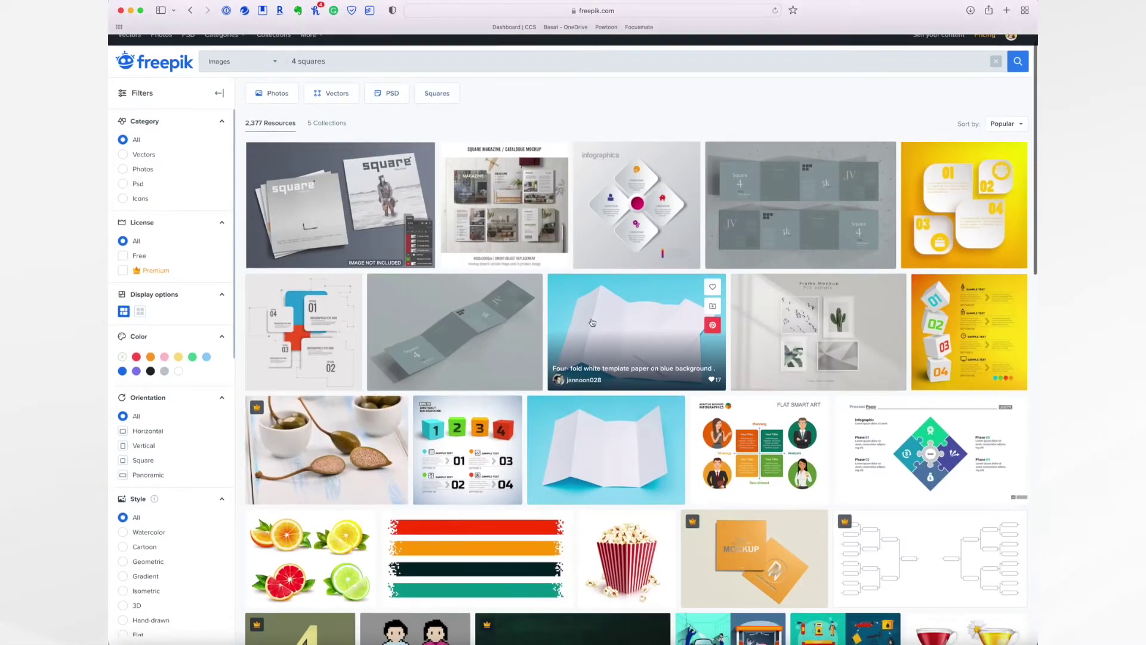
scroll(592, 323, down, 5)
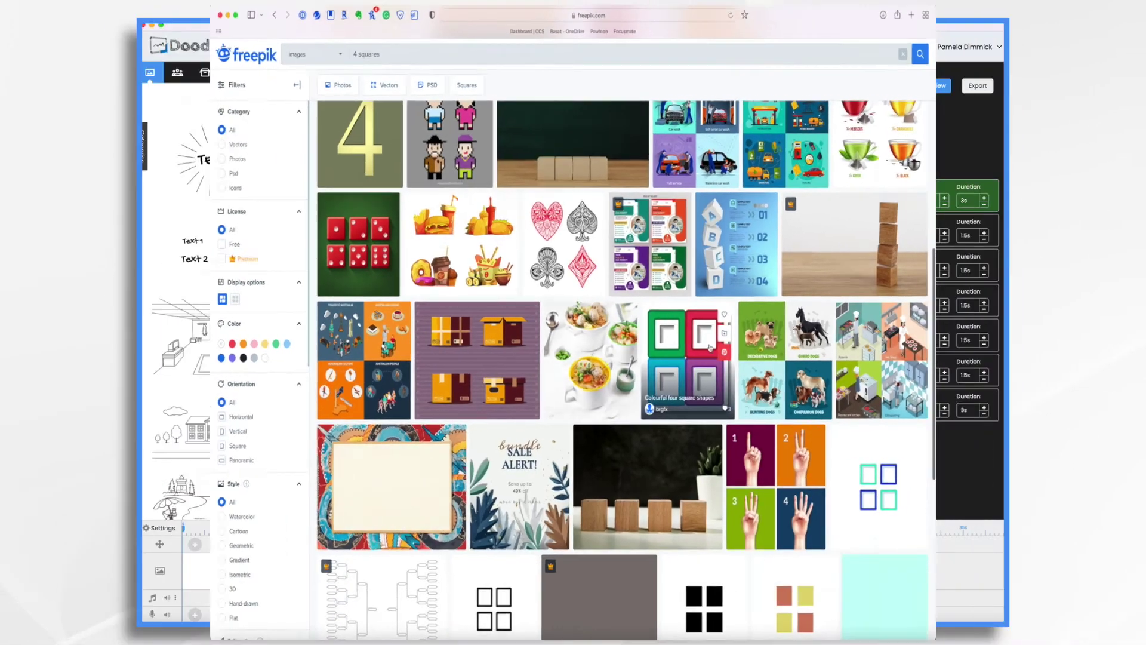
key(super+m)
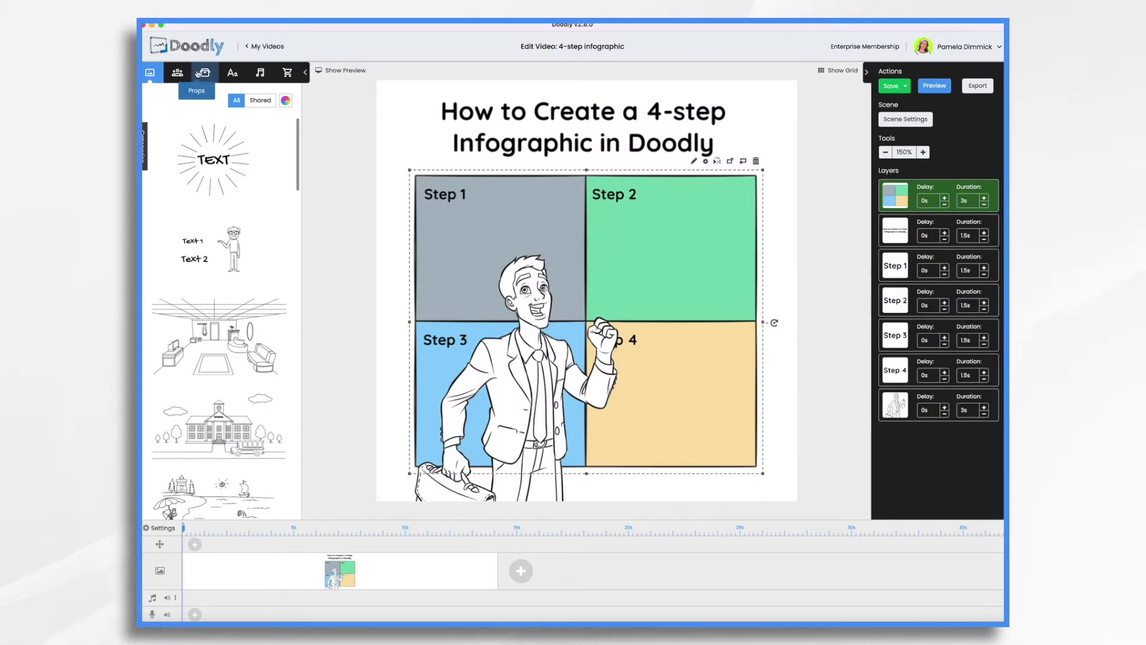
- Show the Props library and apply Facebook & Instagram 1000 × 1000 video resolution
click(198, 73)
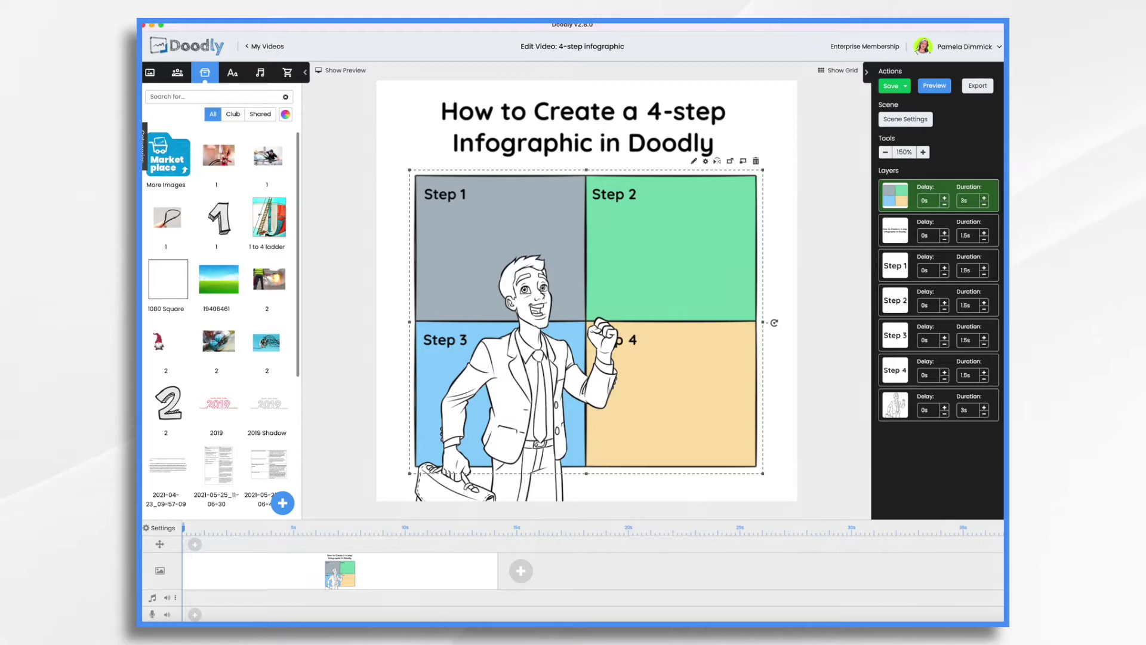
click(163, 528)
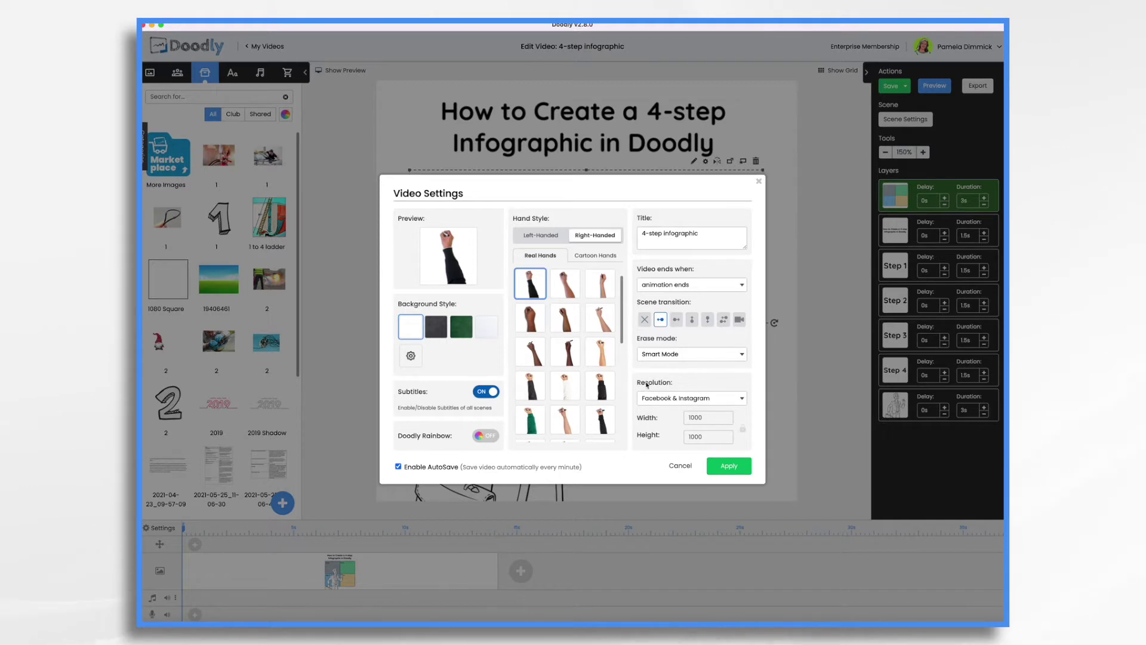
click(737, 403)
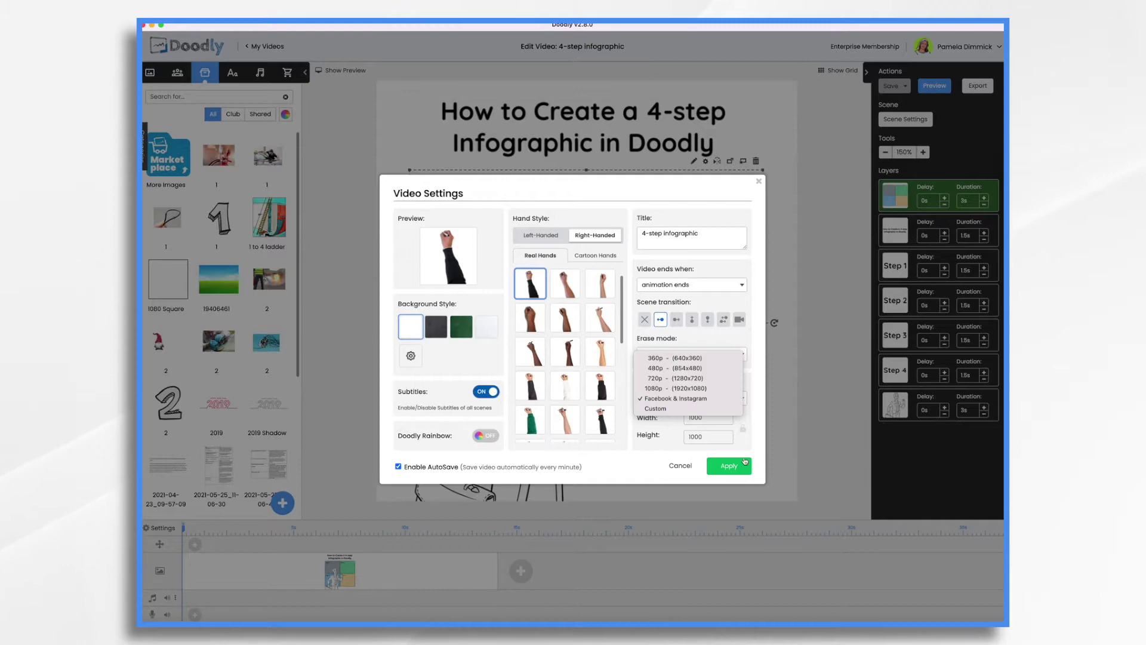
click(737, 470)
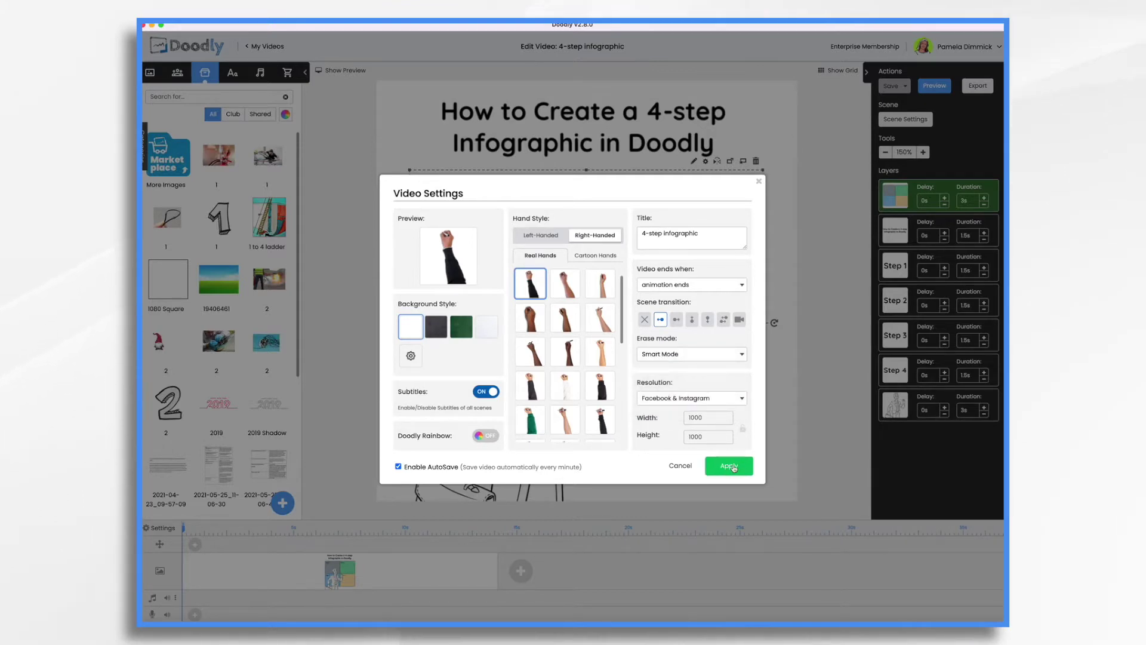
click(734, 468)
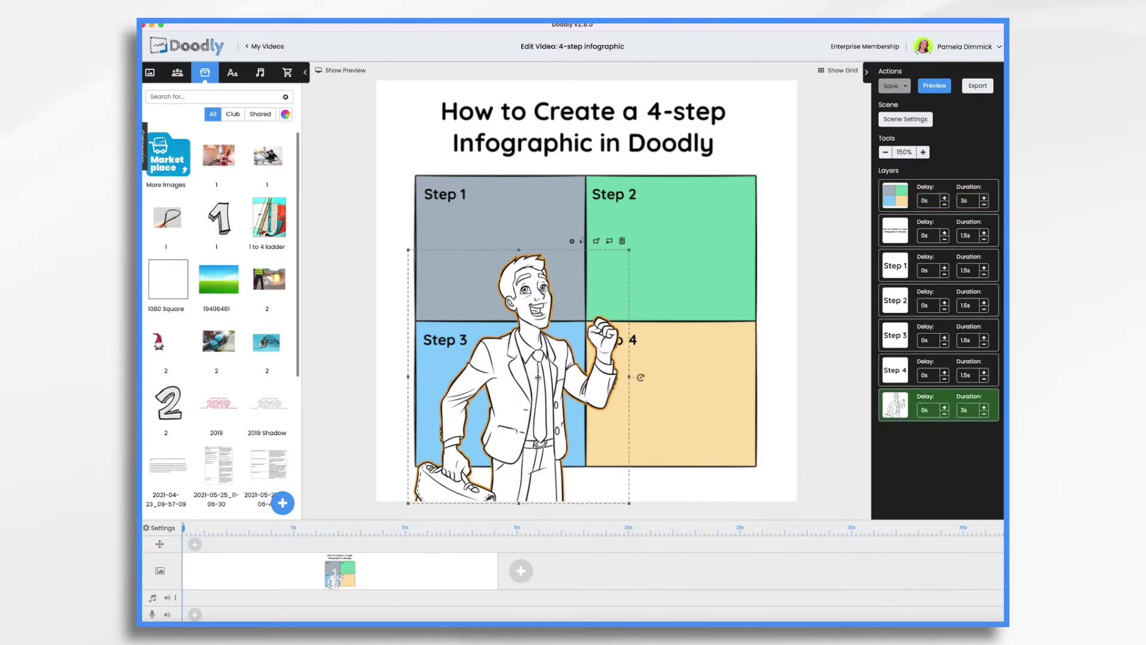
- Delete the businessman drawing and change the title to 'What You Need to Know About Toilets'
click(622, 242)
click(608, 350)
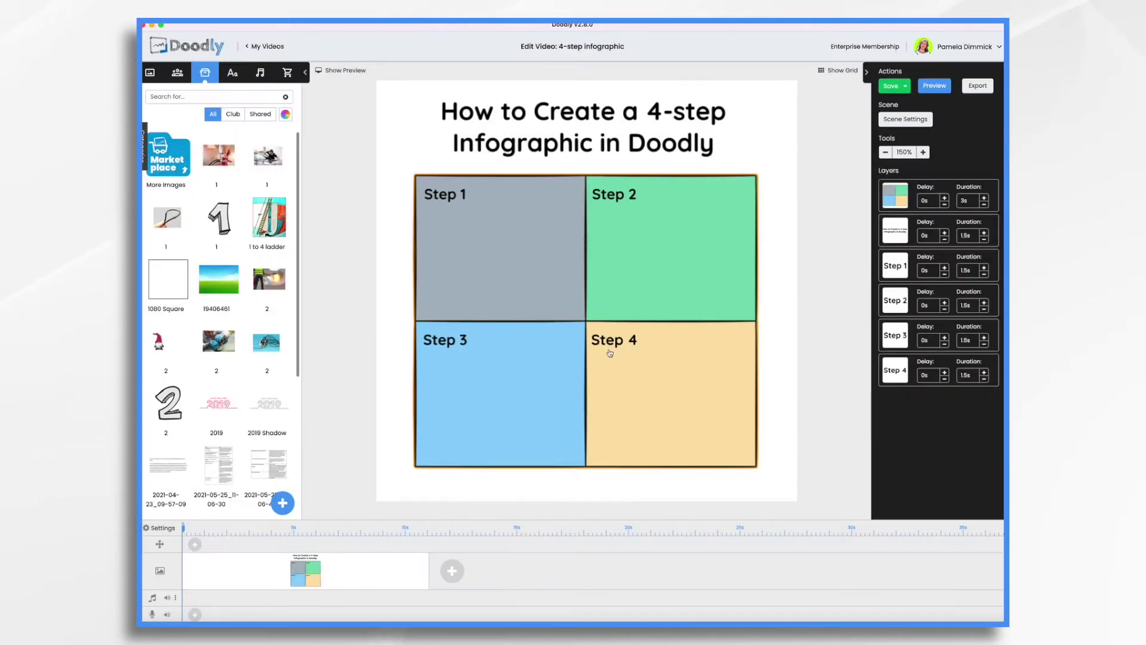
double_click(598, 111)
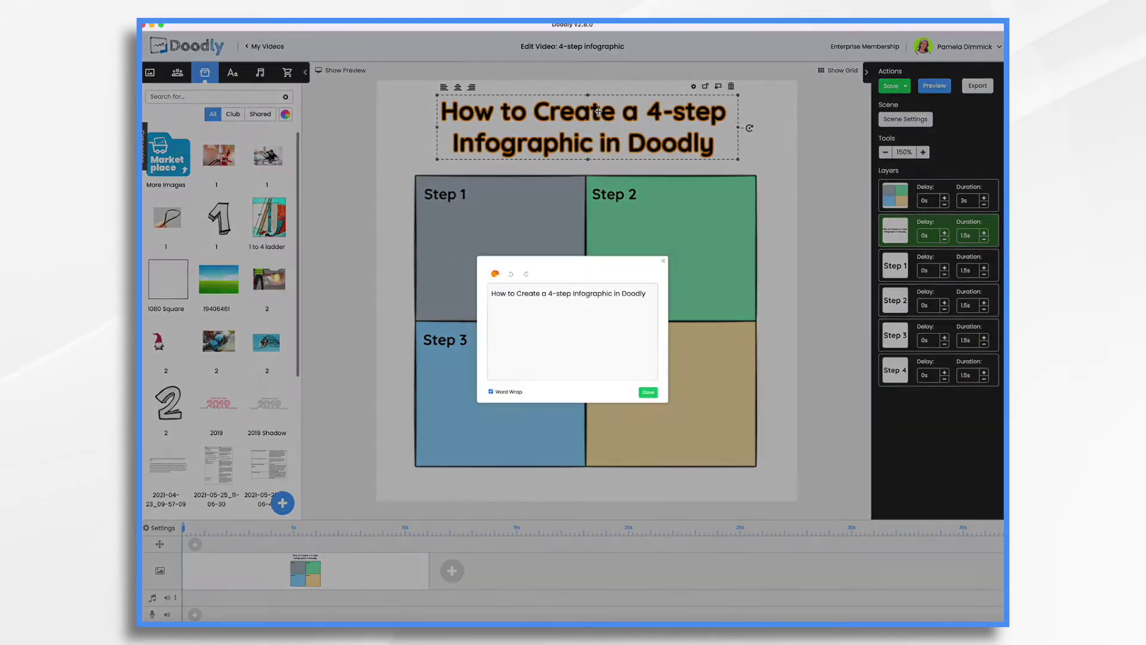
key(super+a)
key(BackSpace)
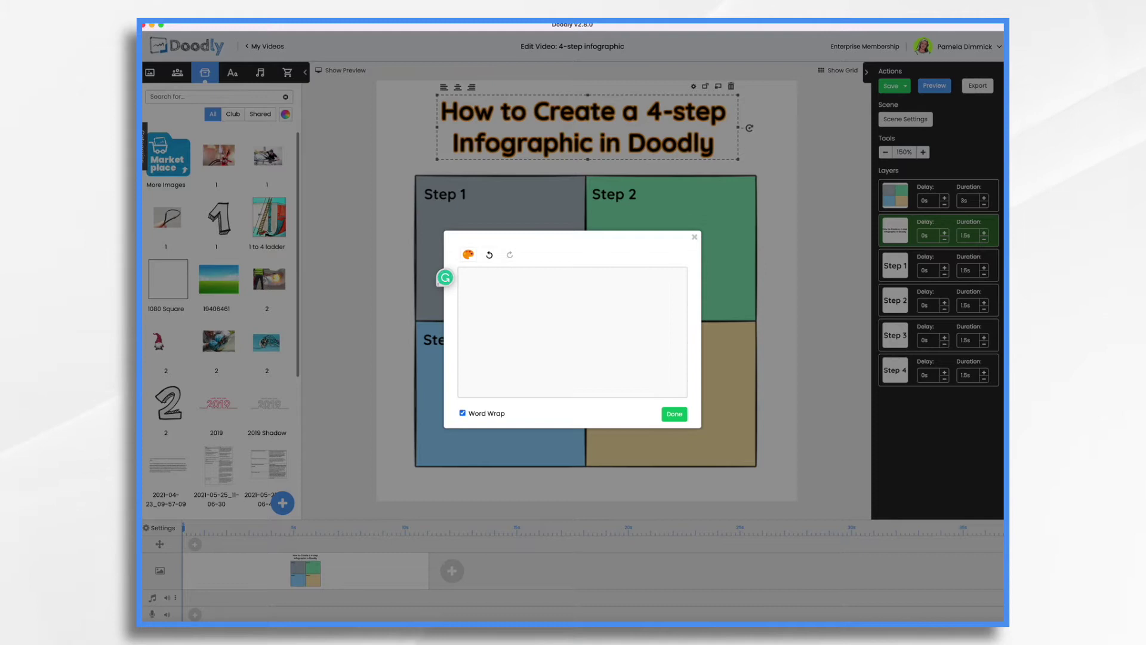
text(What You Need to Know About Toilets)
click(674, 413)
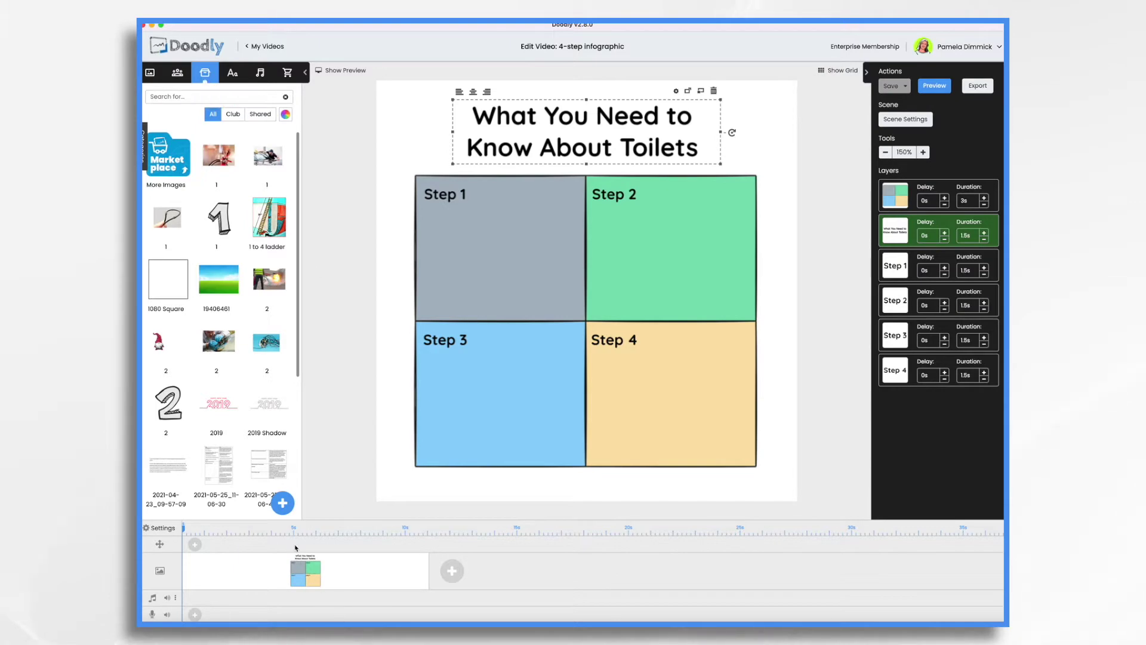
- Upload circle.png as a prop and move it toward the grid's centre
click(283, 503)
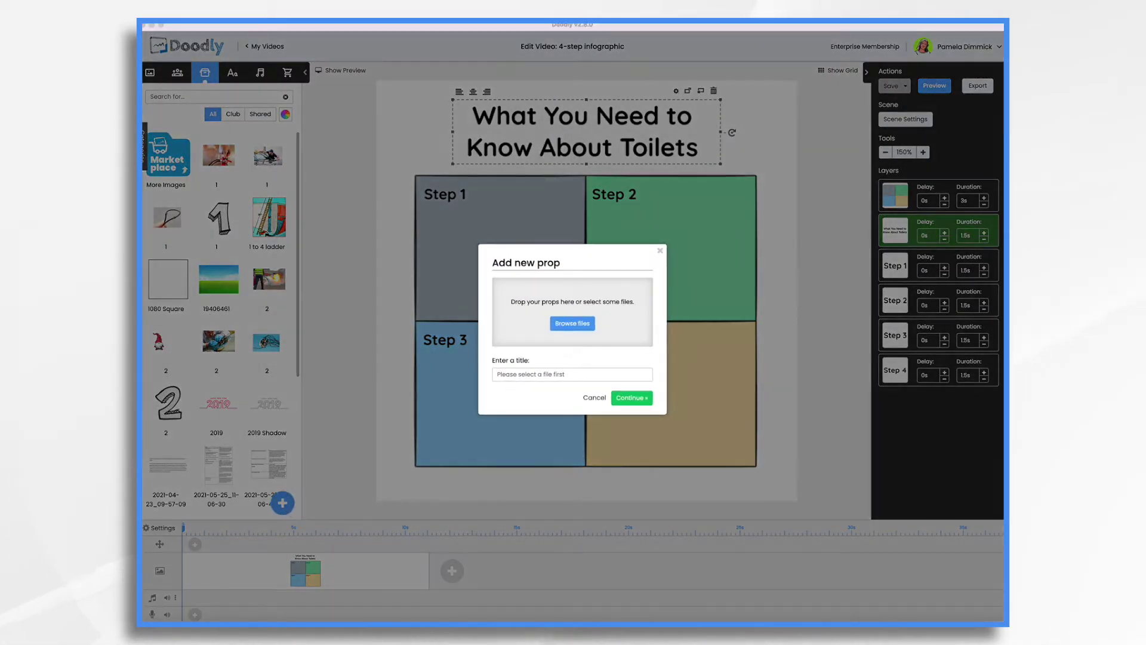
drag(691, 269, 574, 323)
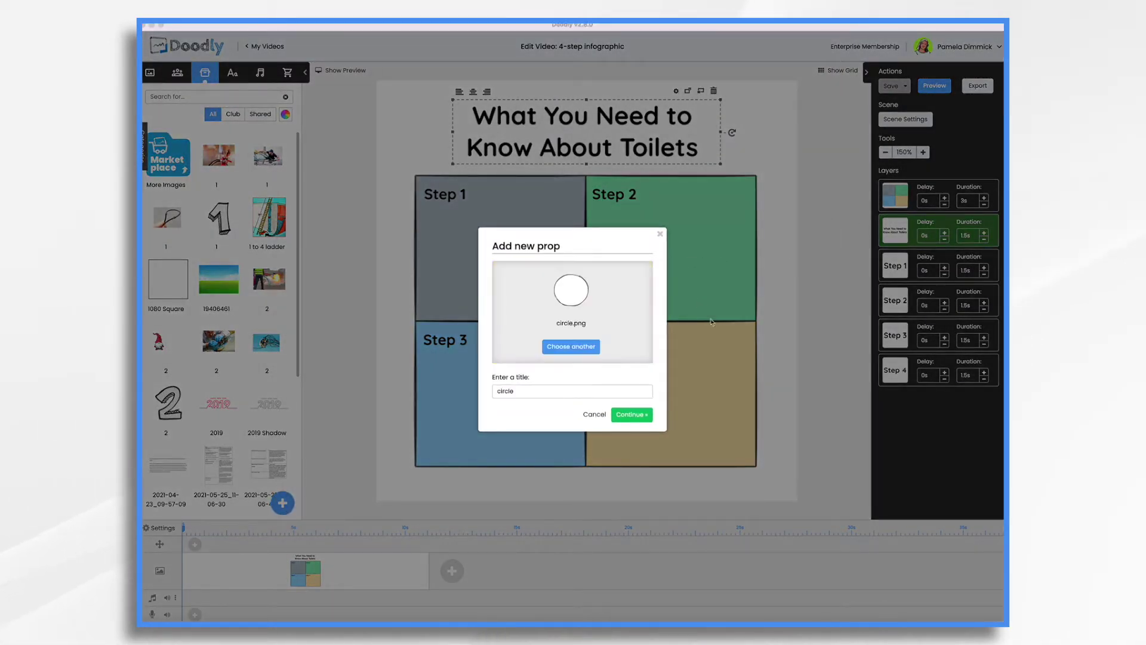
click(634, 418)
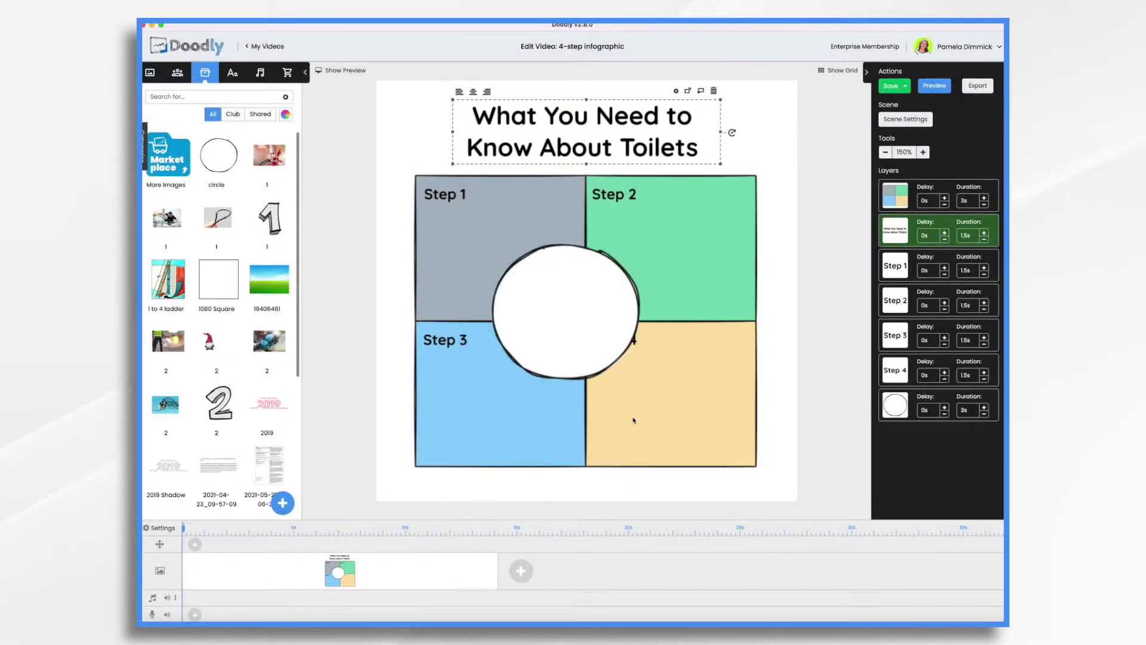
drag(562, 309, 581, 304)
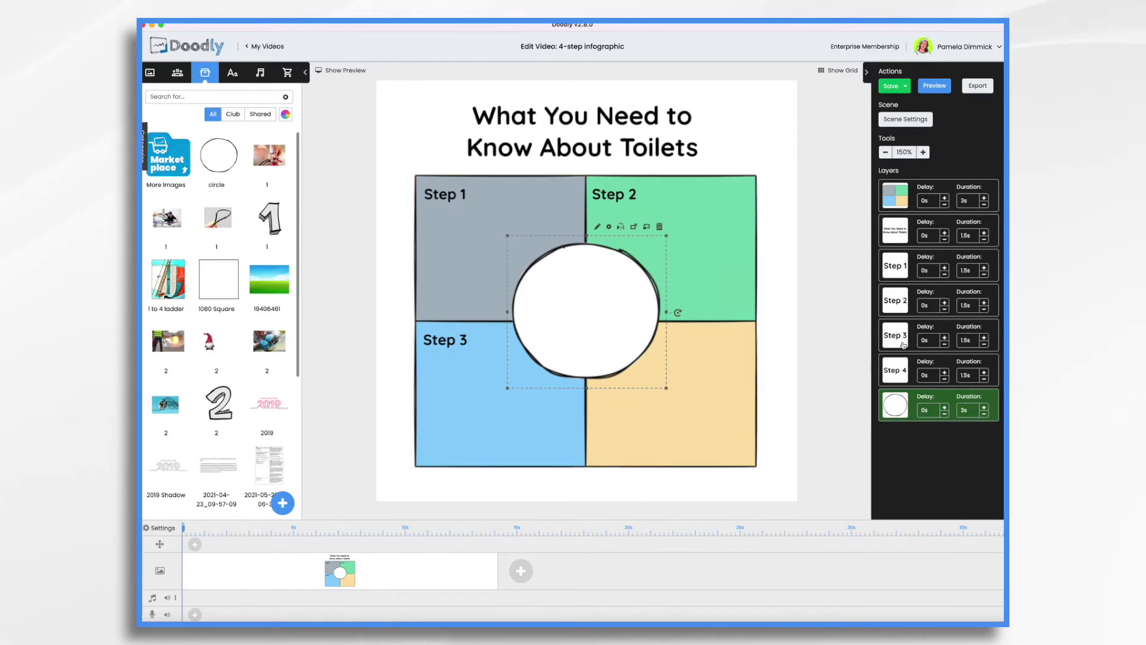
- Reposition the circle and shift the Step 2 and Step 4 labels to their panels' right edges
click(903, 371)
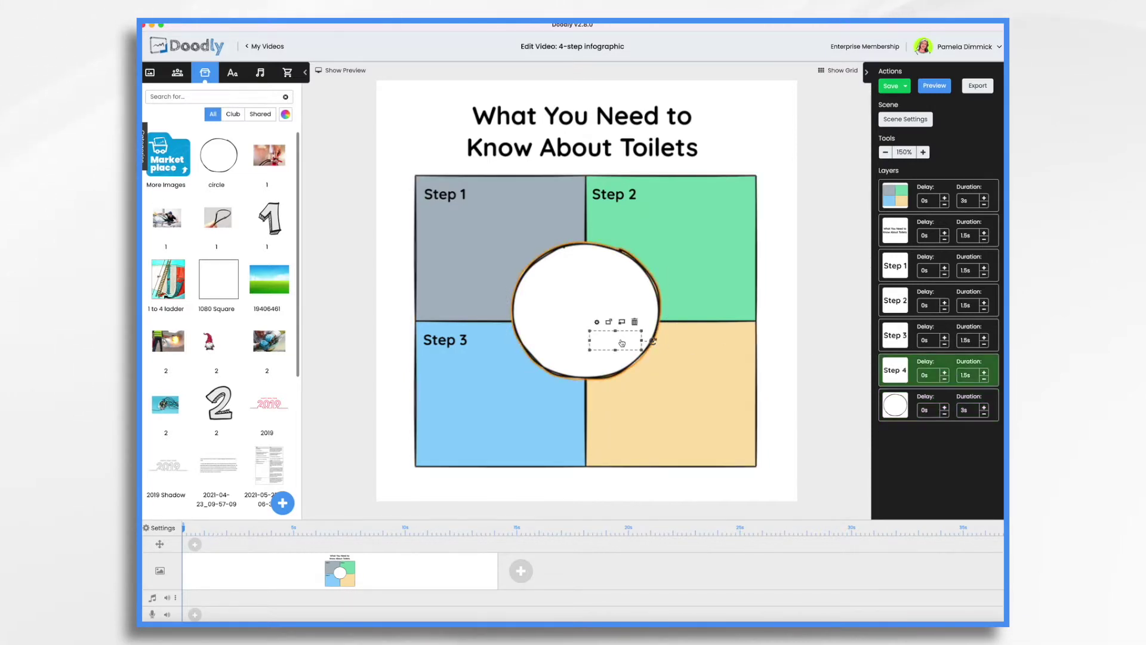
drag(621, 342, 563, 308)
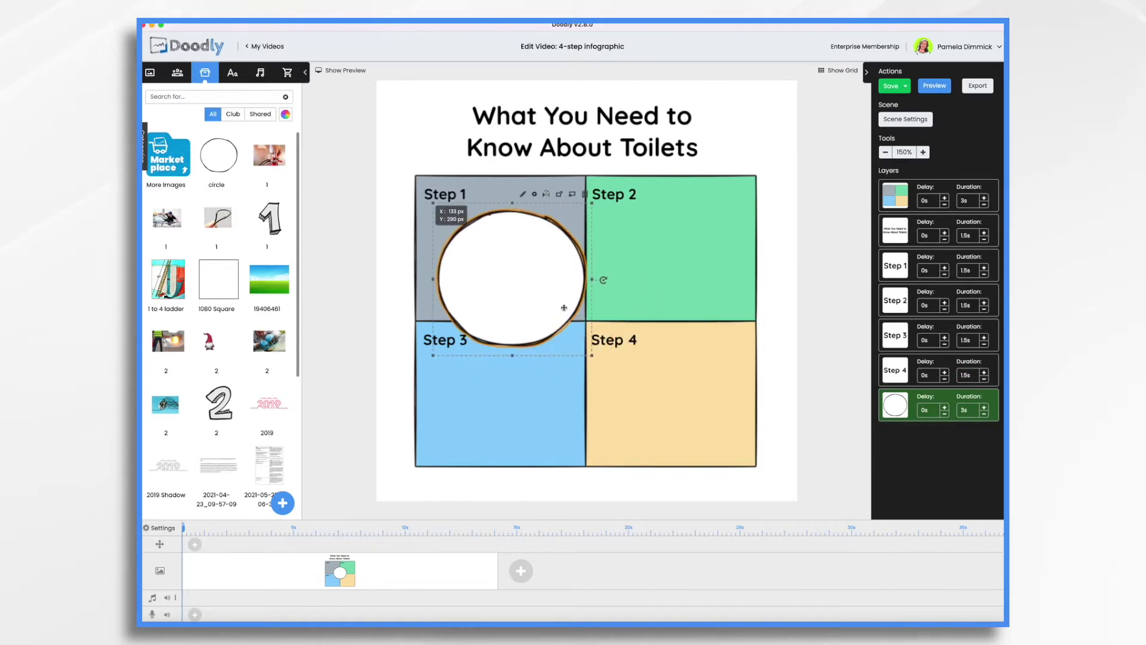
click(609, 339)
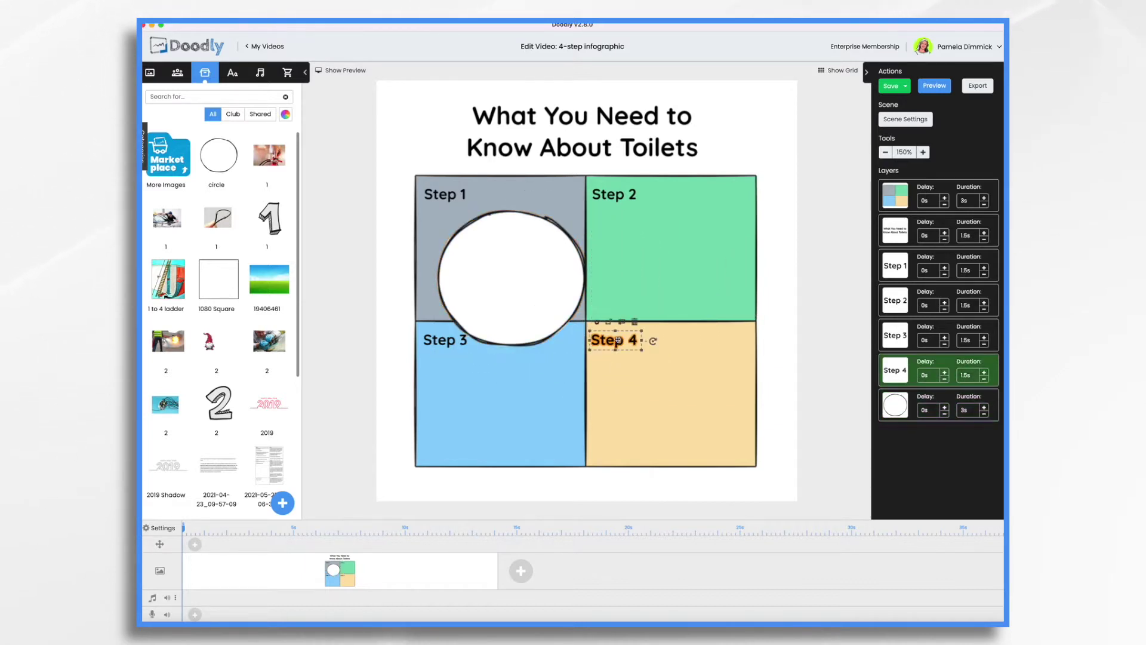
shift+click(622, 192)
drag(622, 192, 726, 192)
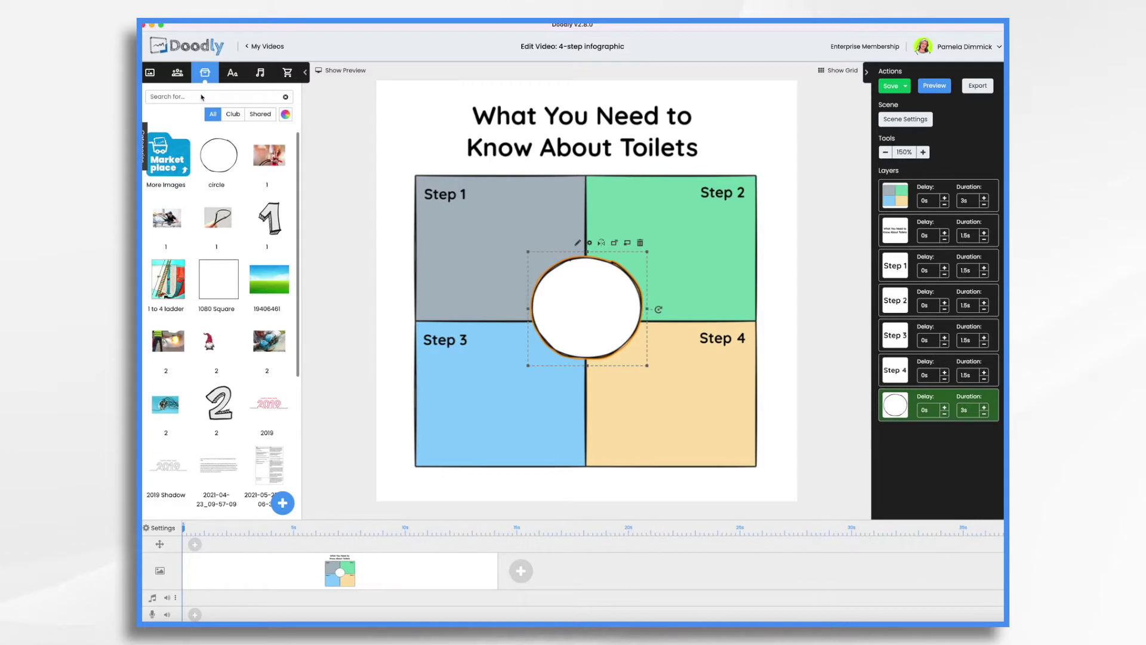
- Save the video and add a toilet image onto the circle as its own layer
key(super+s)
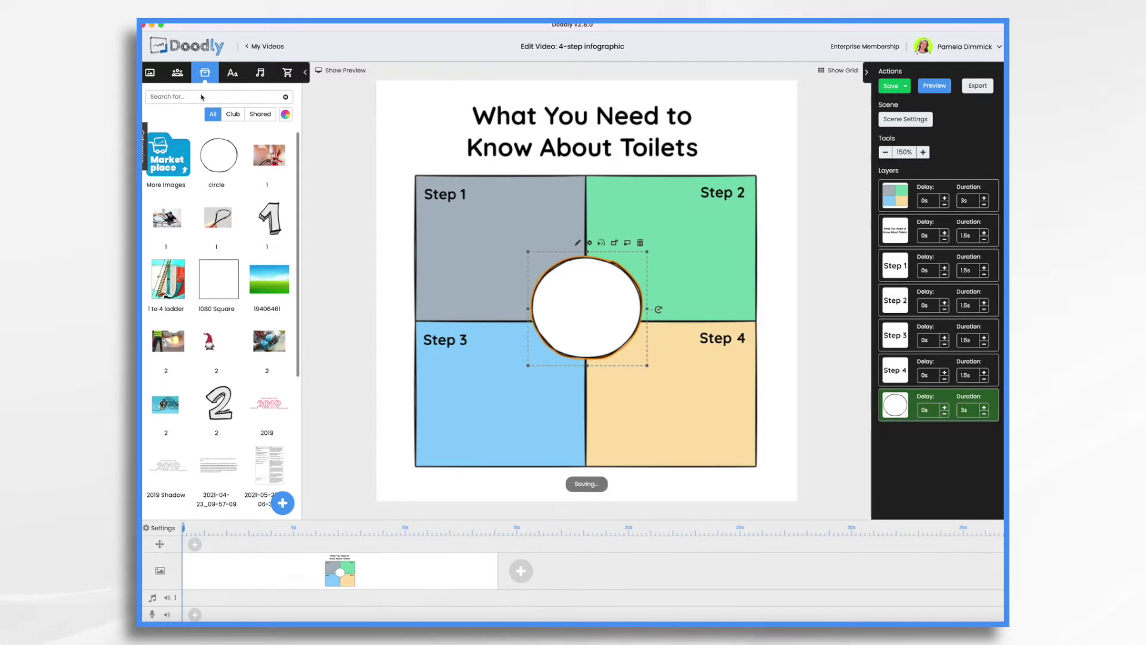
text(toilet)
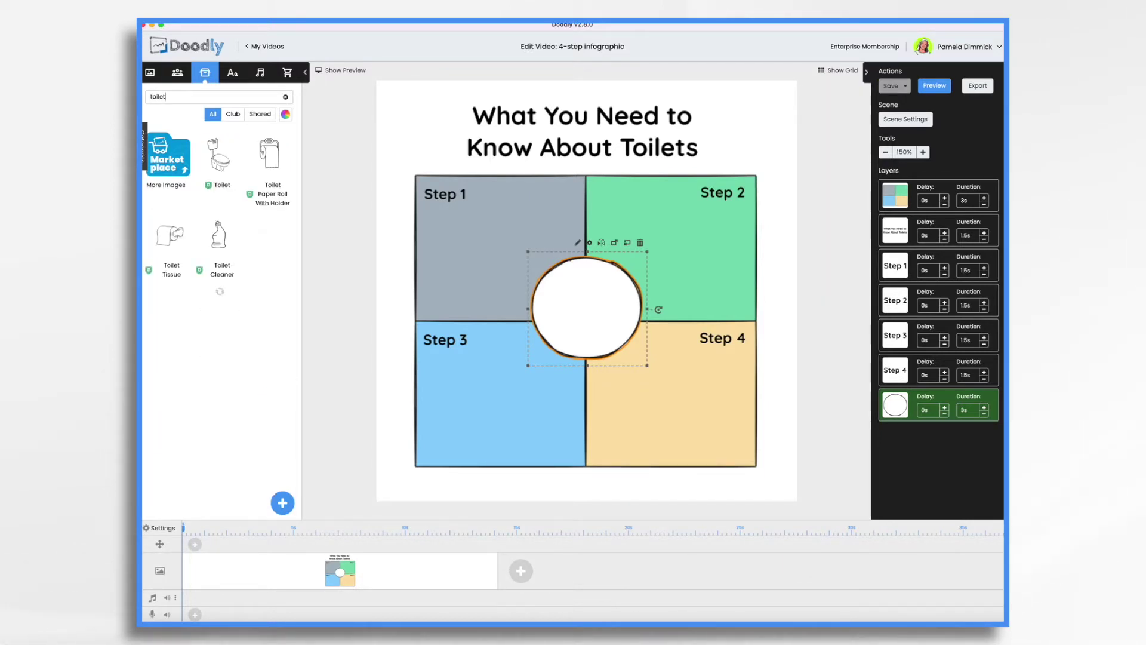
drag(269, 235, 587, 308)
click(532, 335)
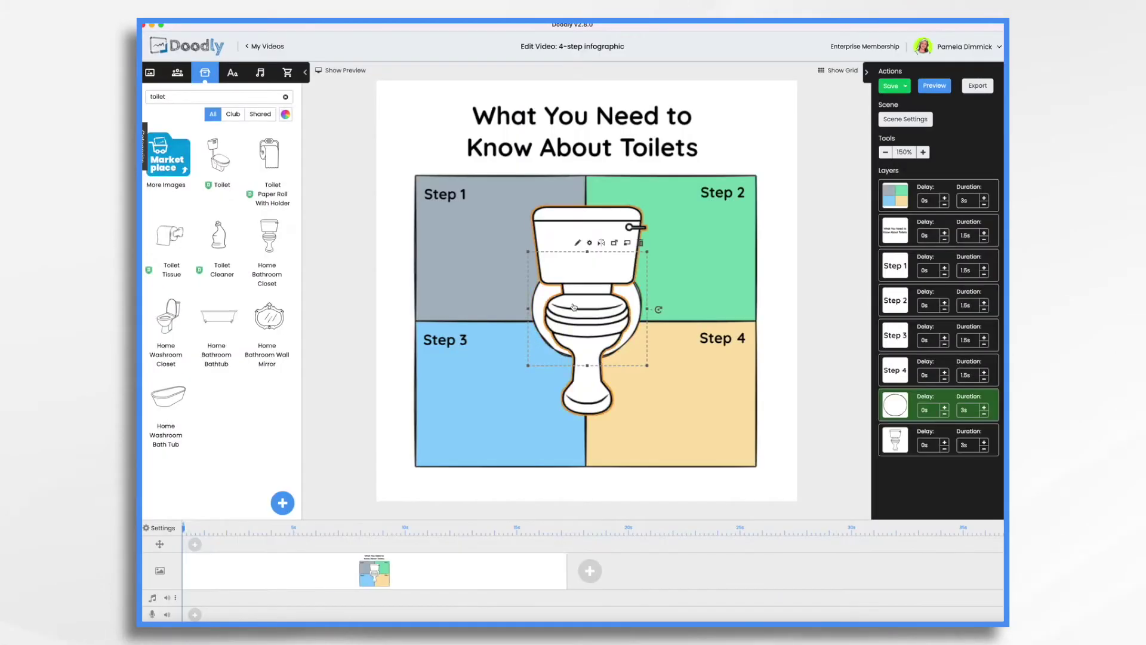
- Resize the toilet and centre it on the circle
drag(663, 418, 587, 307)
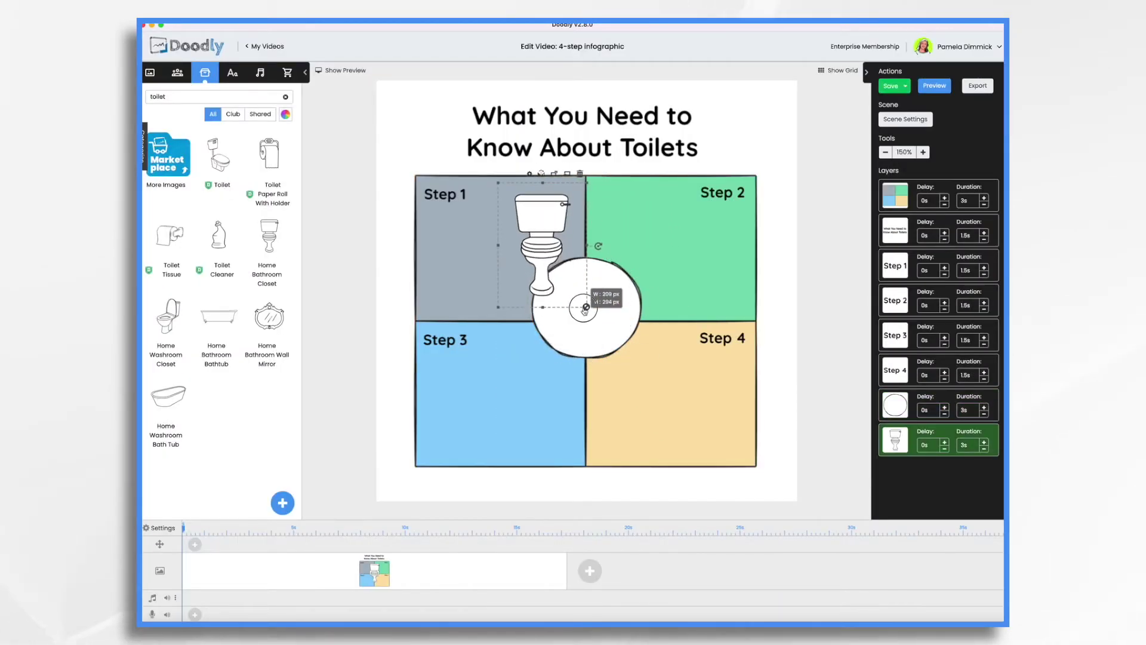
drag(544, 243, 587, 309)
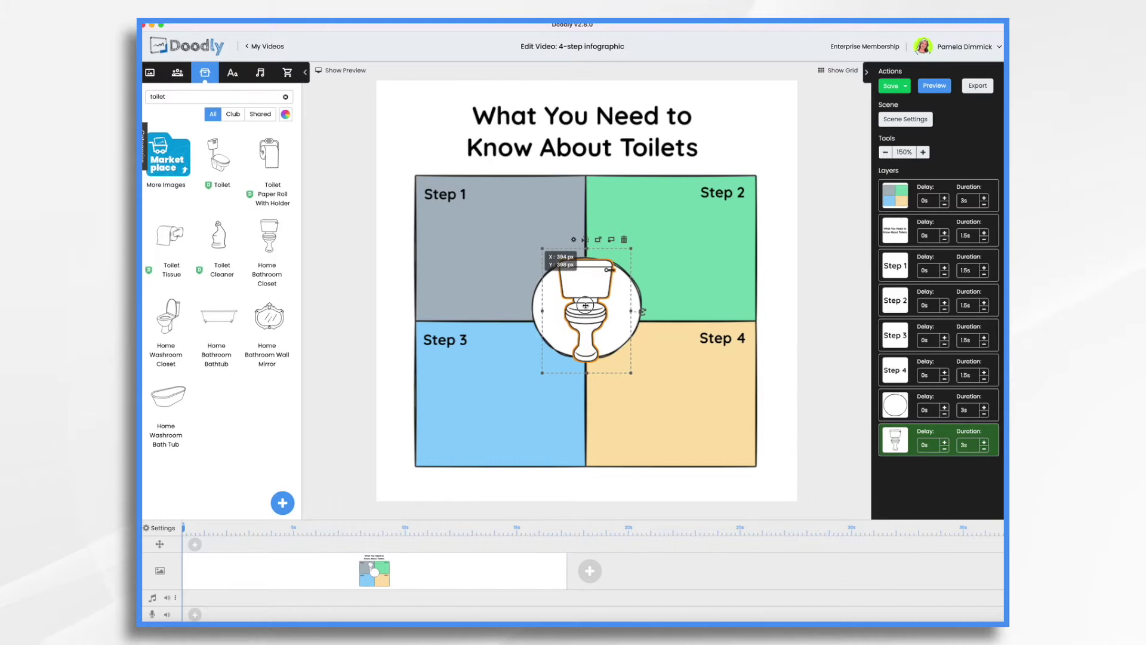
drag(631, 375, 614, 349)
drag(578, 300, 585, 309)
- Delete the circle layer and enlarge the toilet at the grid's centre
click(624, 426)
click(625, 295)
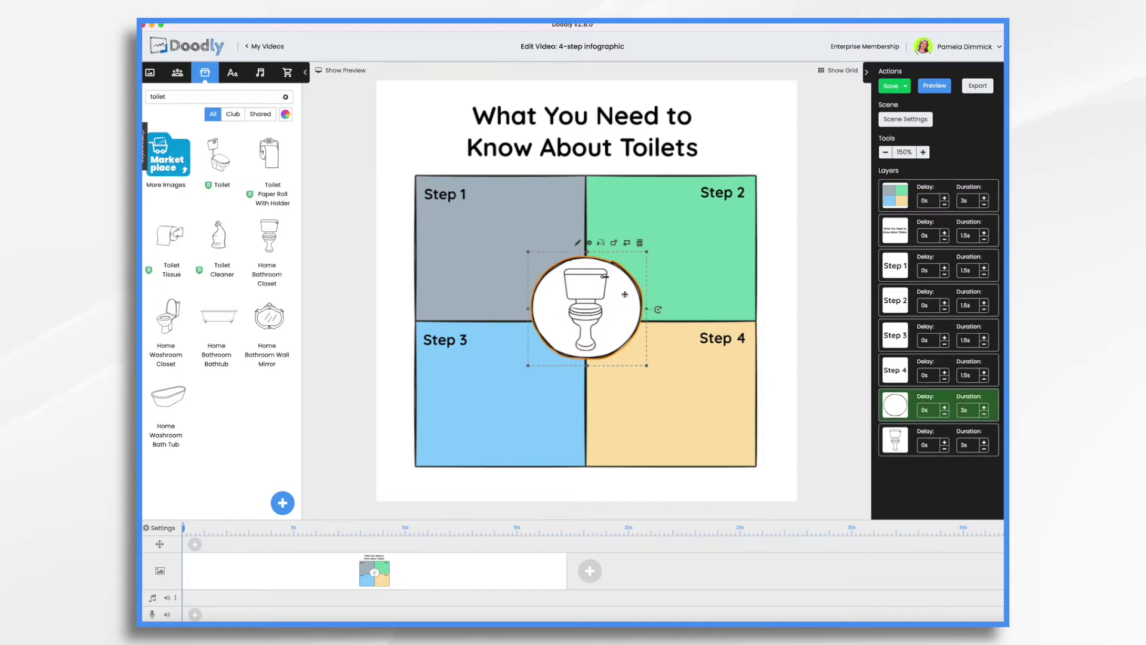
click(643, 245)
click(599, 350)
click(592, 319)
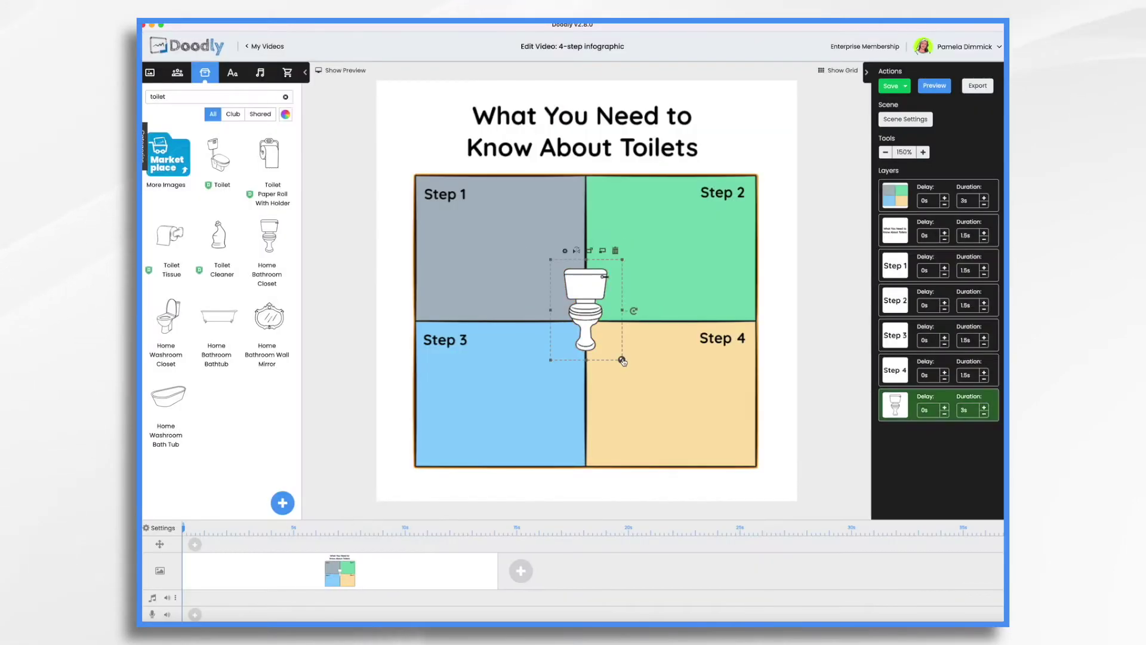
drag(622, 361, 586, 315)
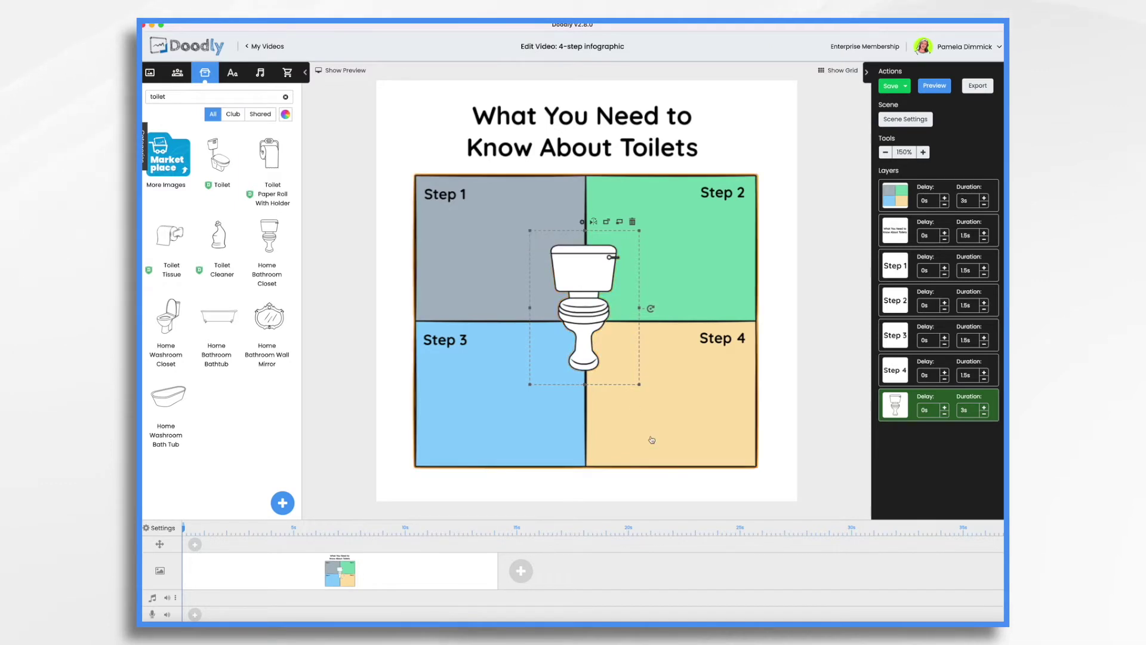
click(652, 433)
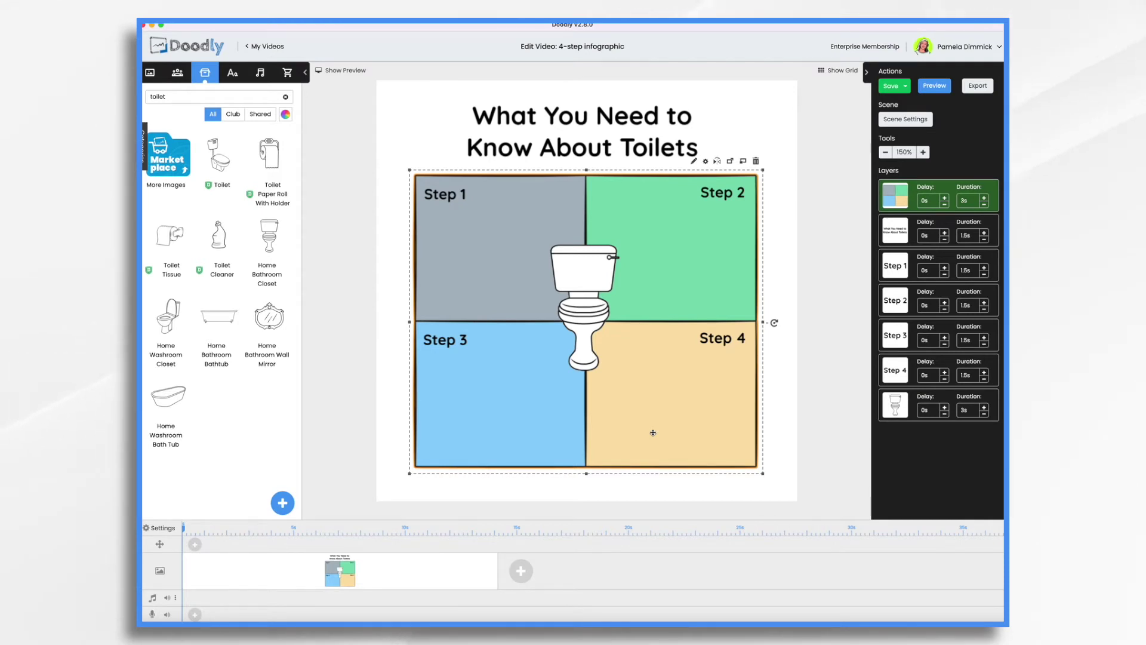
- Add word-wrapped Acme-Regular text 'The average toilet has a lifespan of 50 years!' in Step 1
click(232, 73)
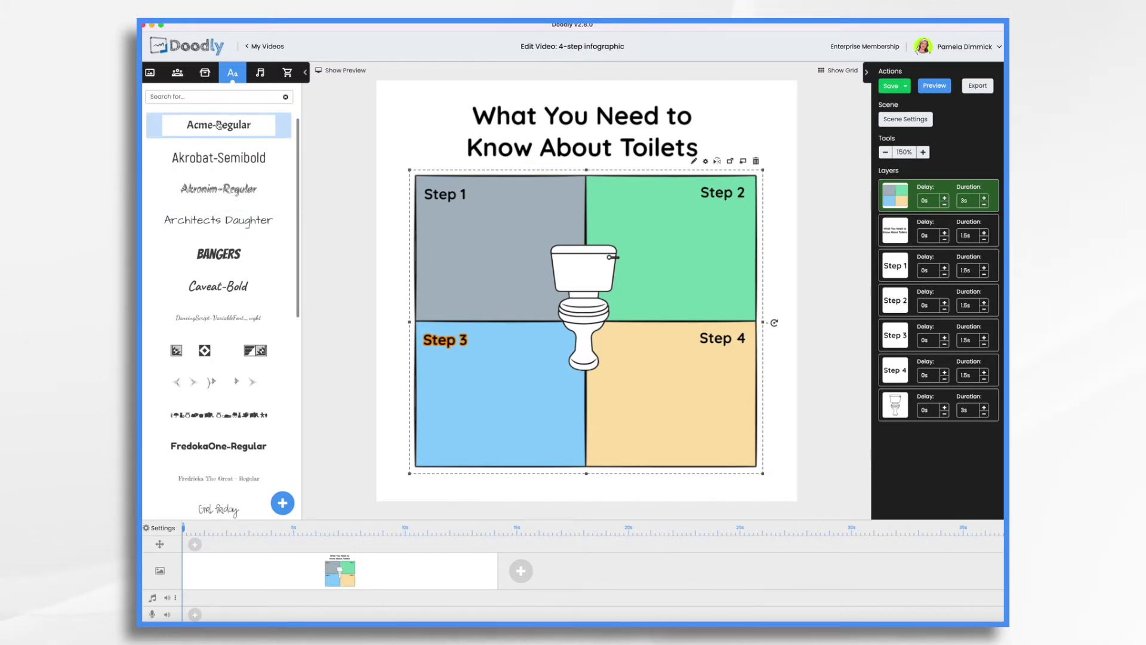
drag(218, 126, 501, 226)
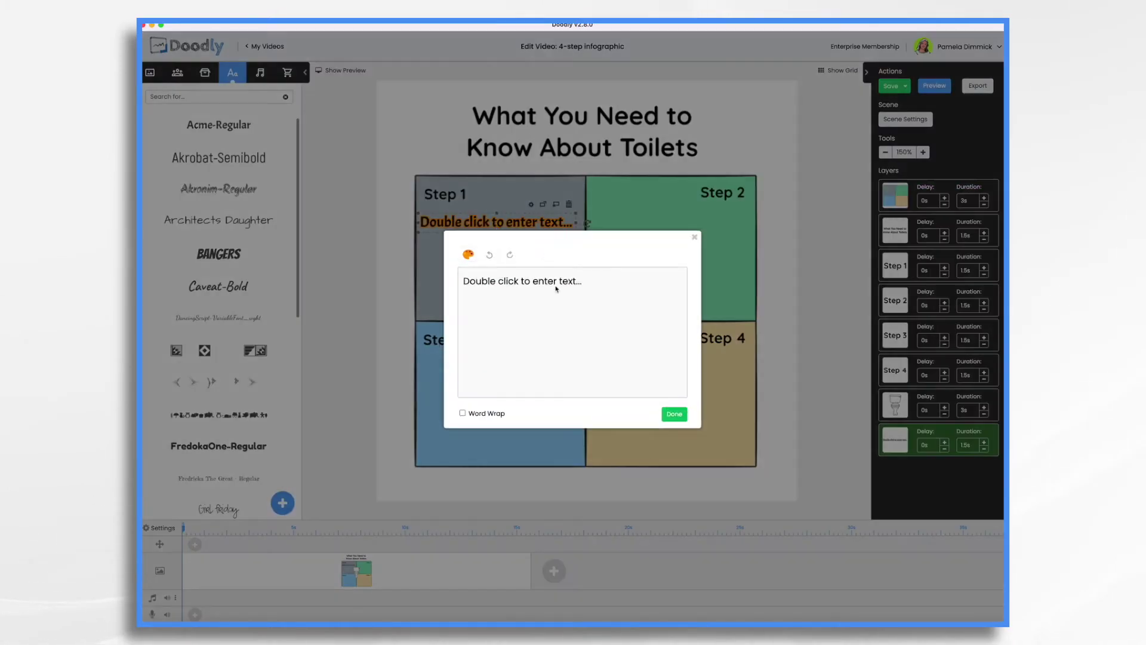
triple_click(556, 289)
text(The average toilet has a l)
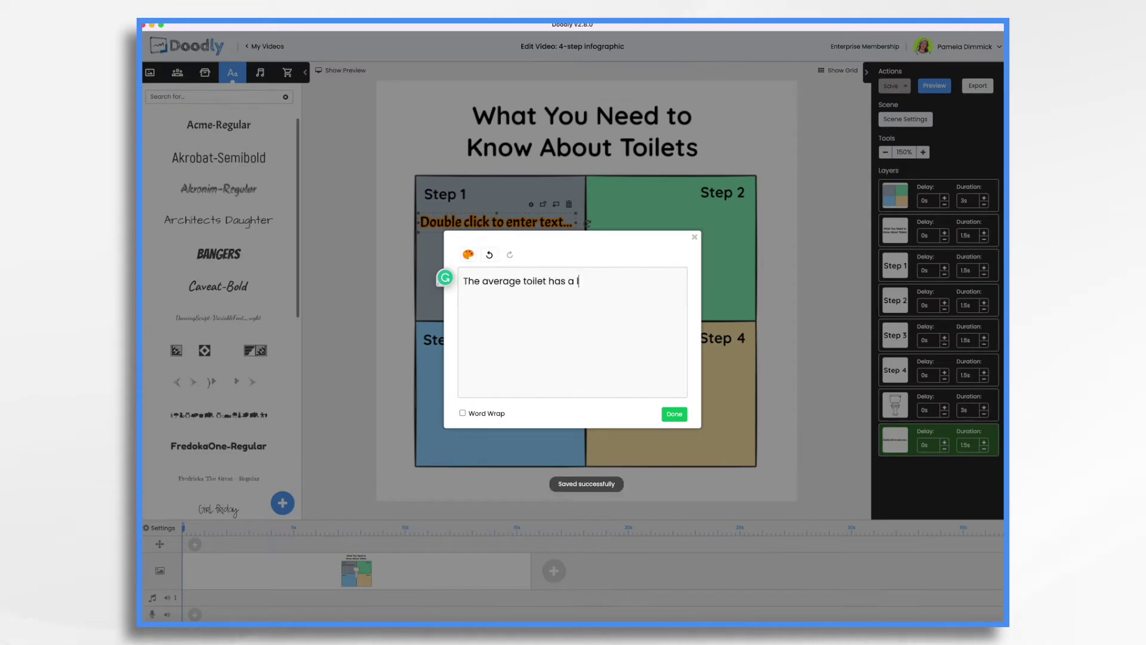
text(ifespan of 50 years!)
click(471, 416)
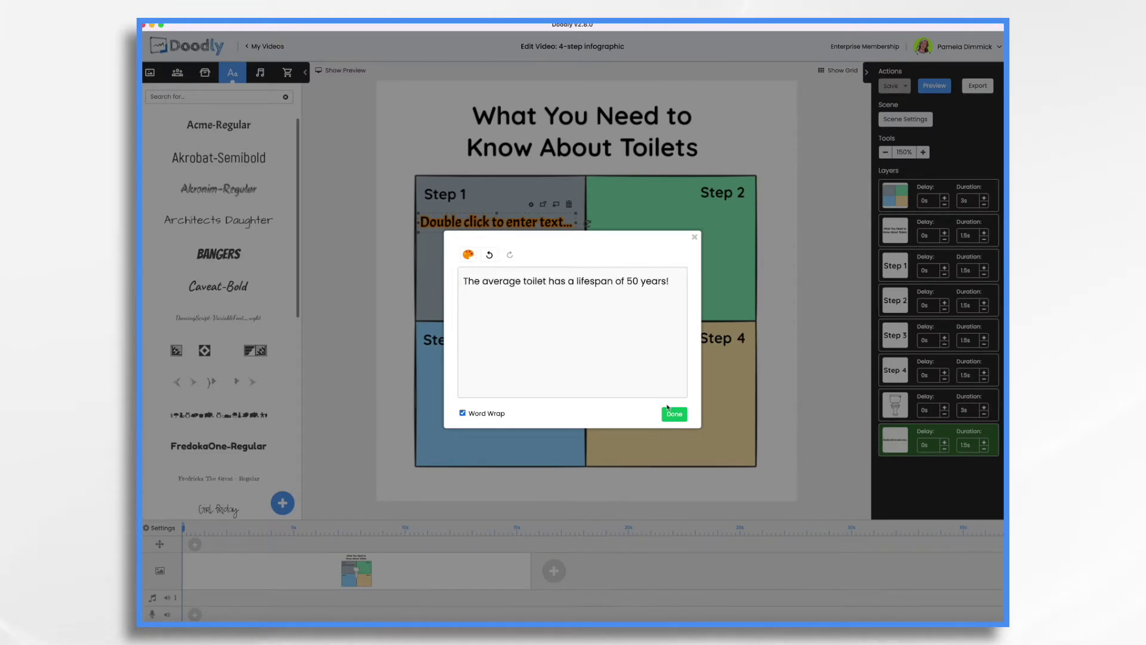
click(674, 414)
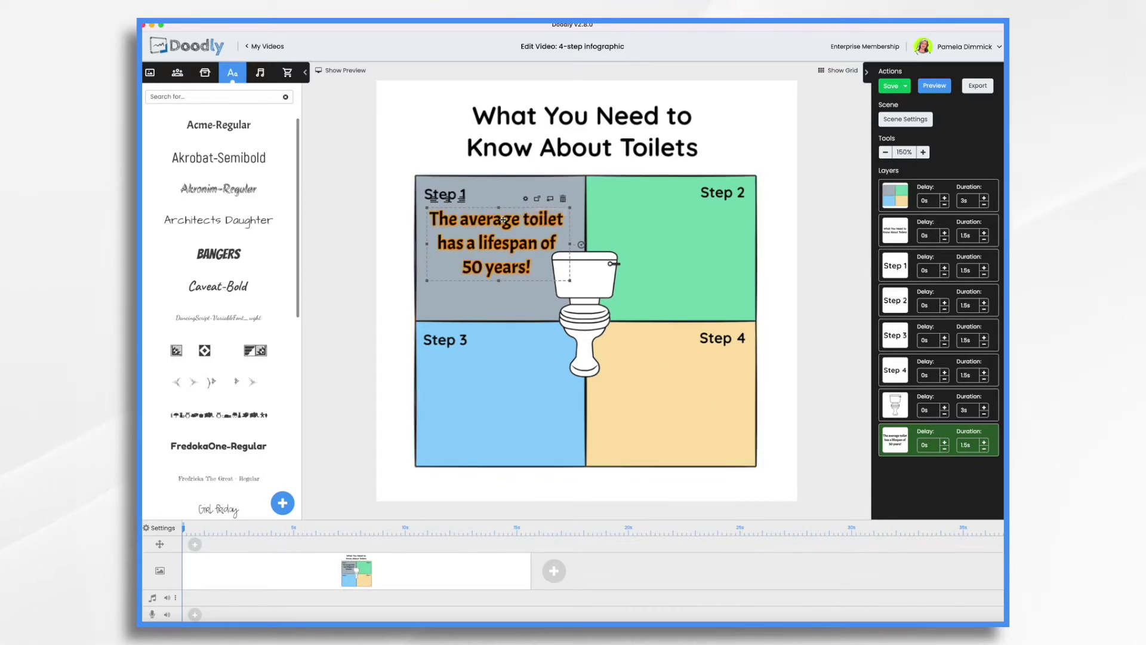
- Change the lifespan text's colour to yellow
click(526, 200)
click(526, 280)
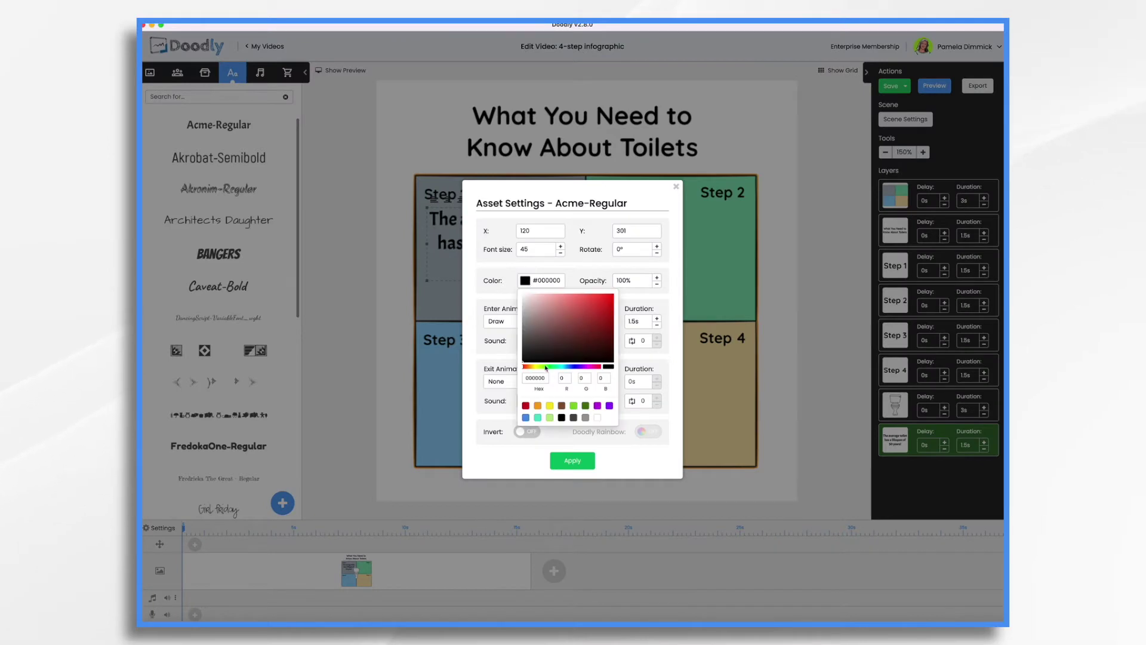
drag(524, 368, 540, 367)
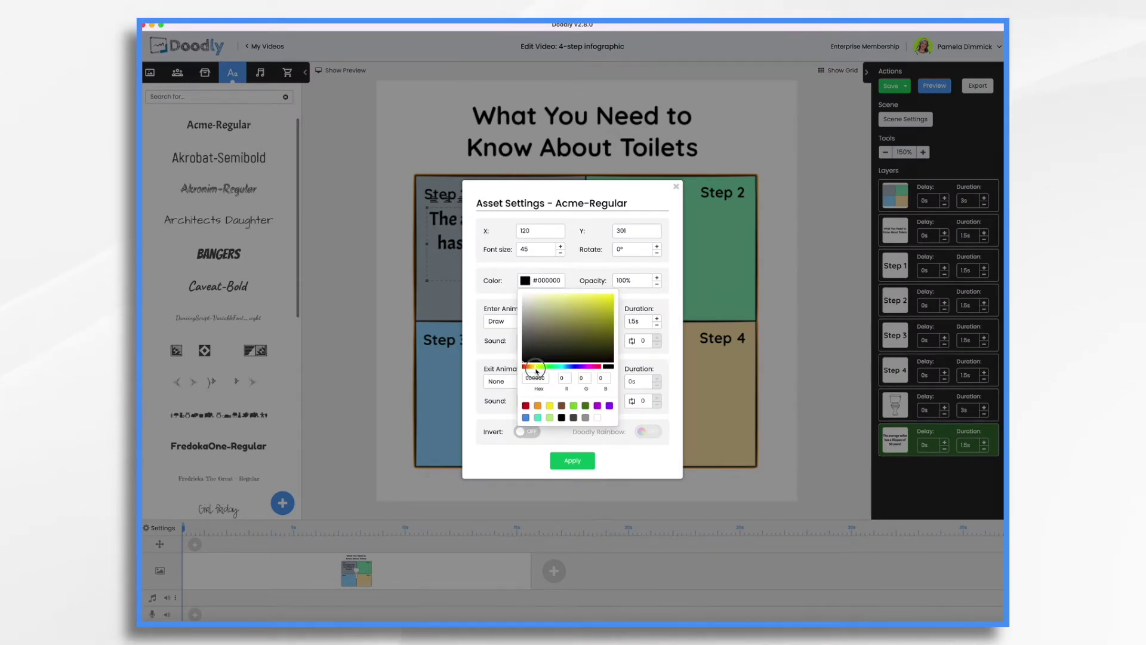
click(584, 299)
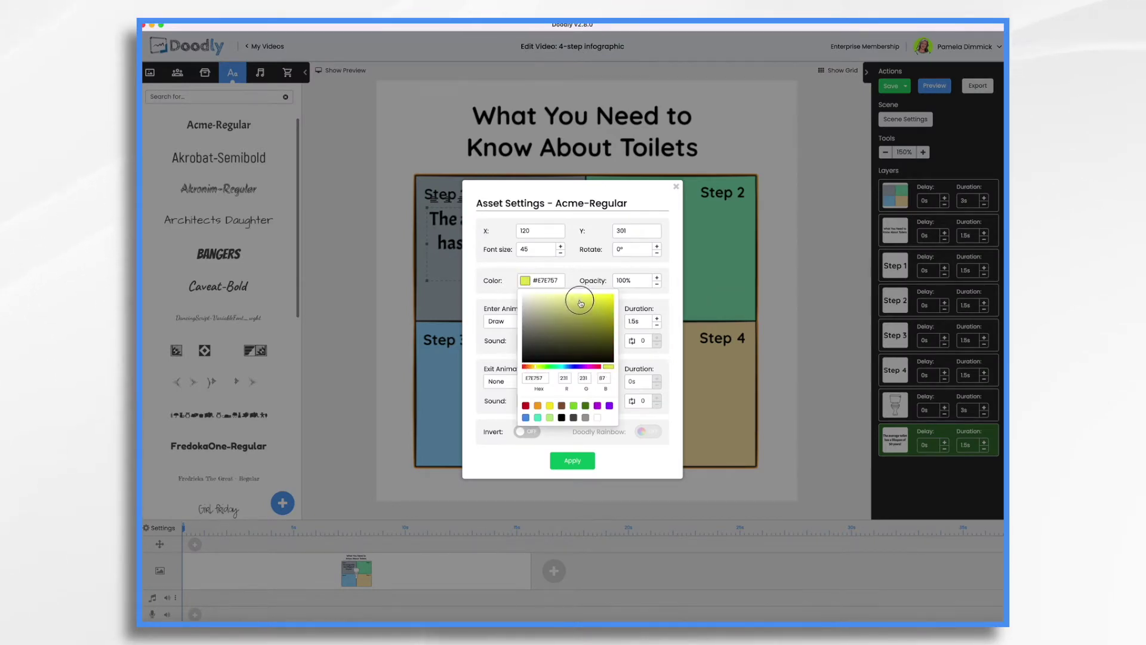
click(539, 369)
drag(540, 369, 535, 370)
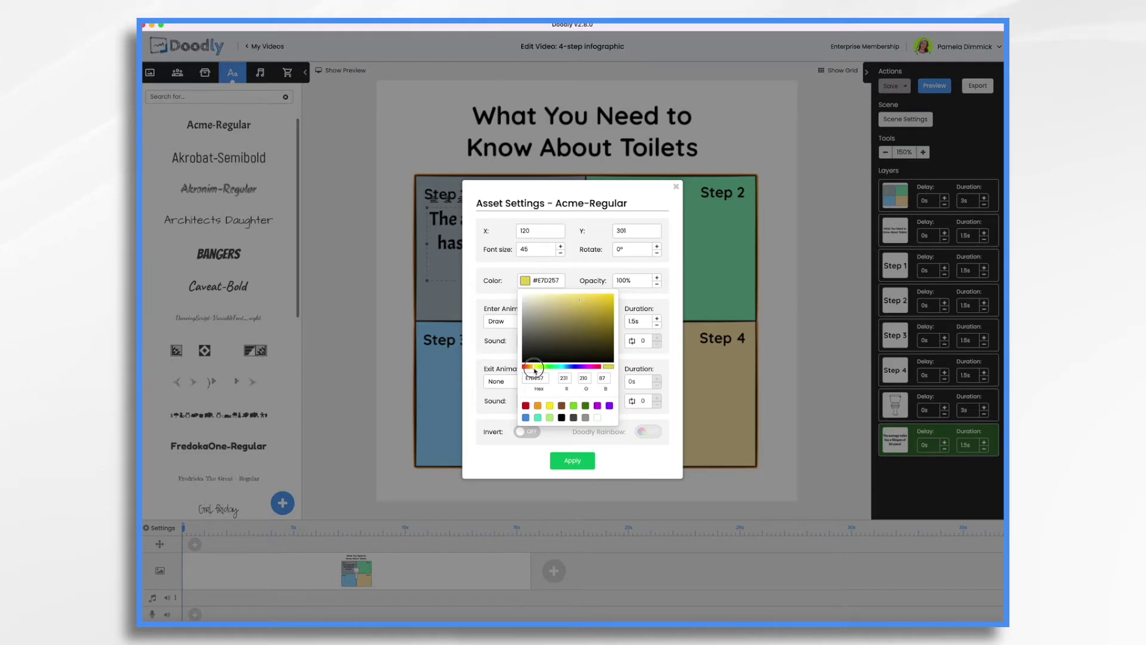
click(572, 464)
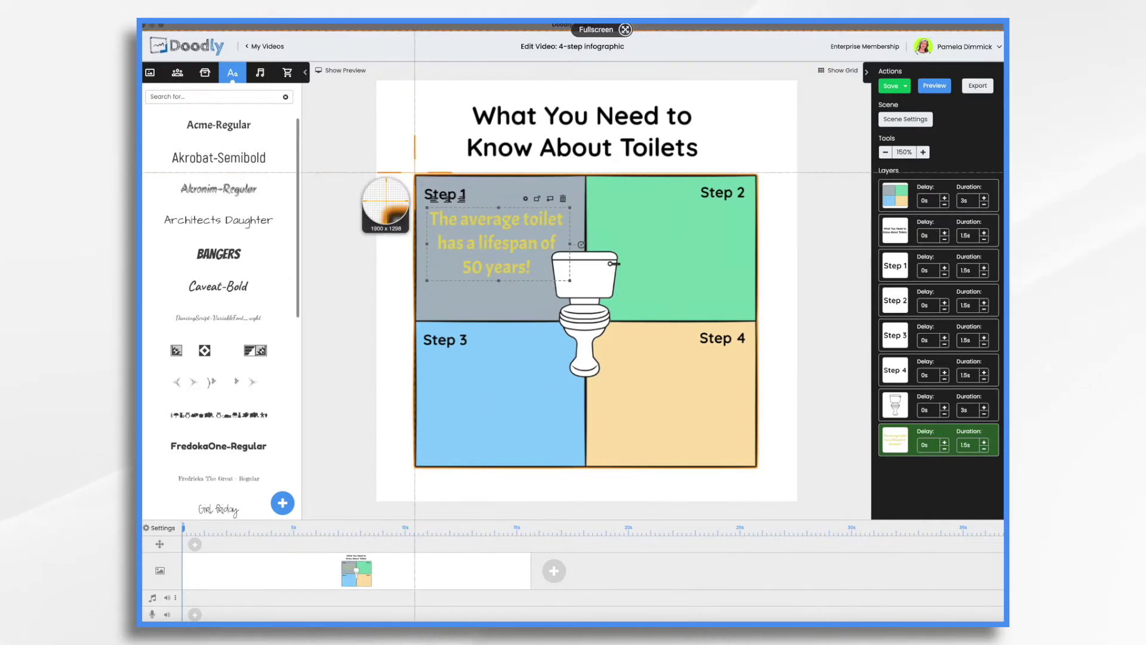
- Screenshot the coloured grid and upload it to imagecolorpicker.com
key(ctrl+shift+c)
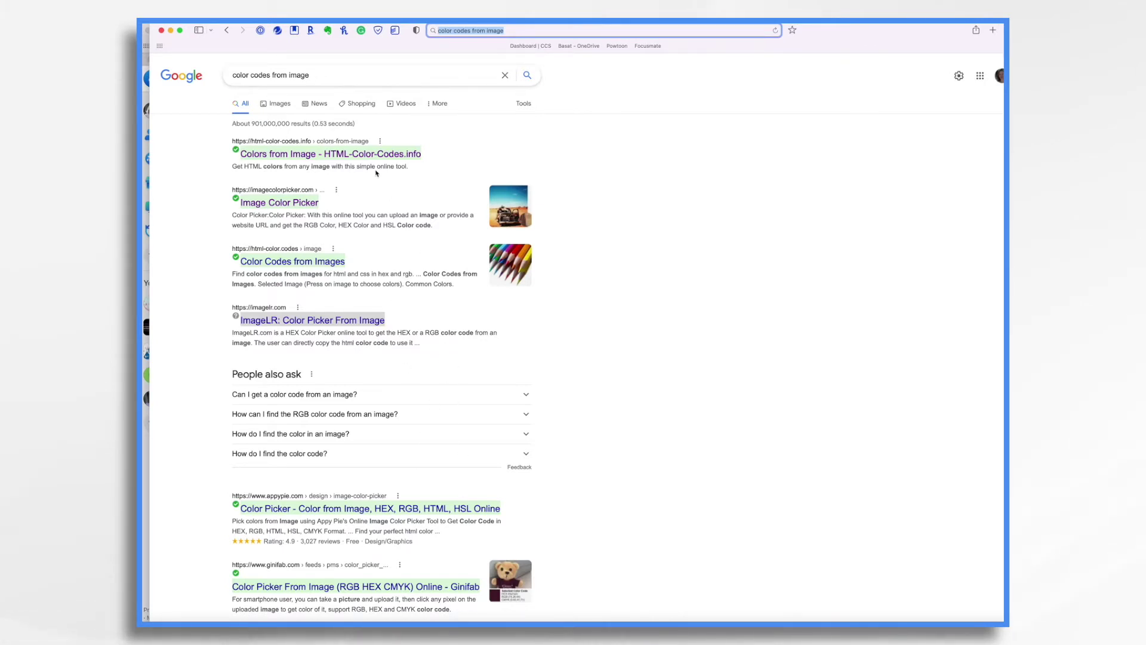
click(296, 203)
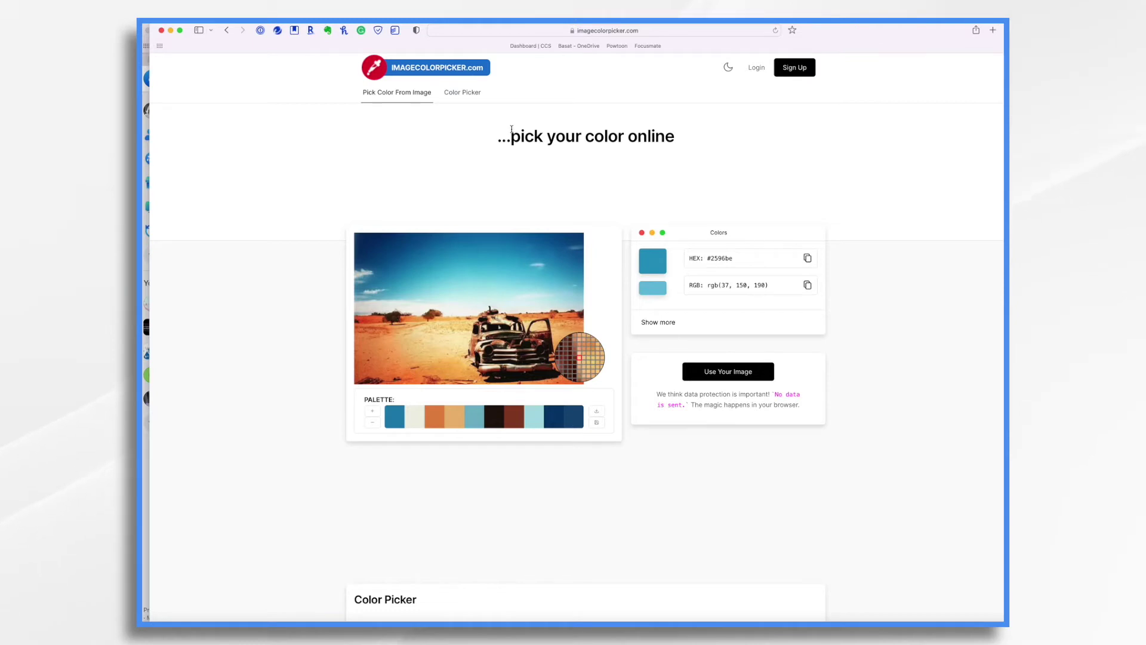
click(740, 371)
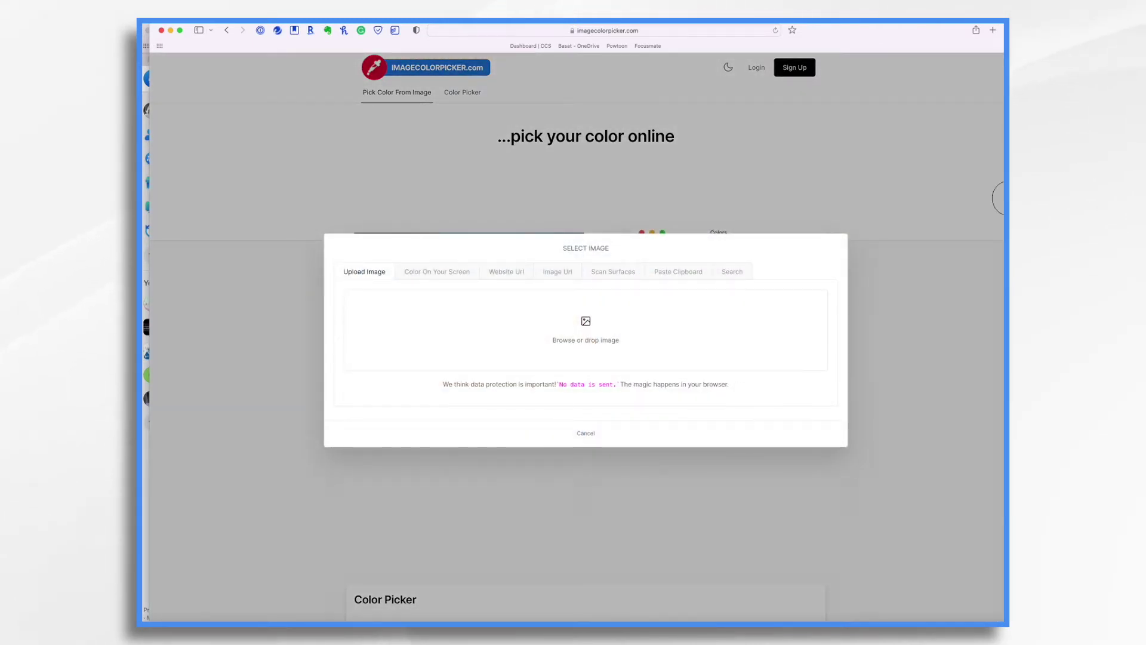
drag(618, 308, 619, 309)
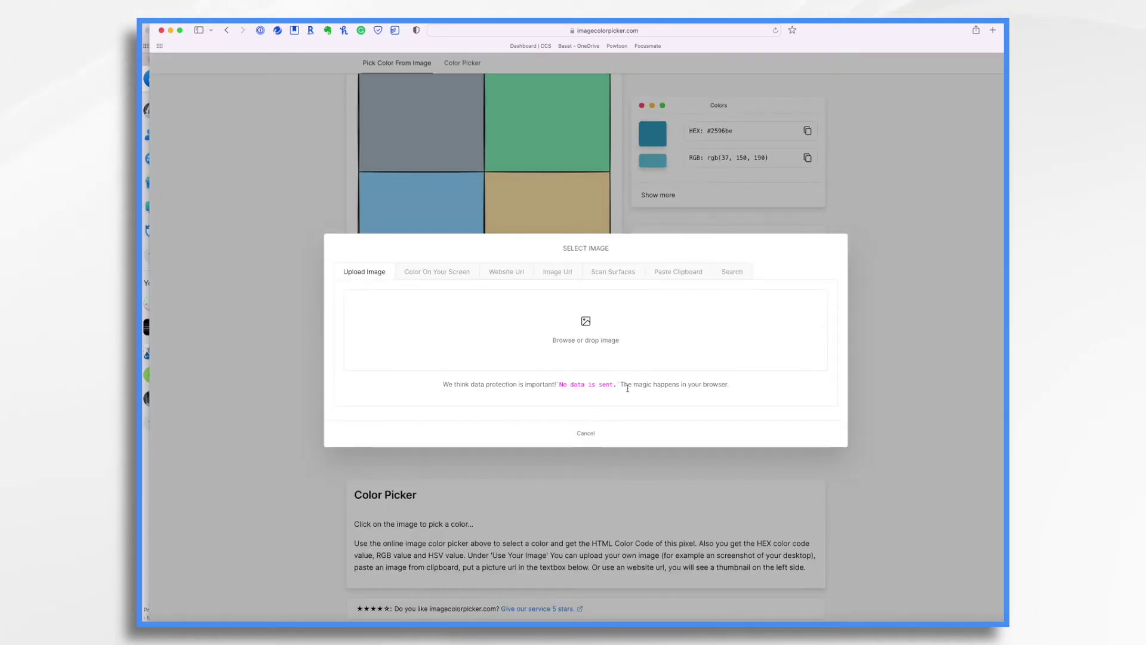
click(885, 225)
- Sample the peach quadrant and copy its hex value fce1a9
scroll(657, 269, up, 3)
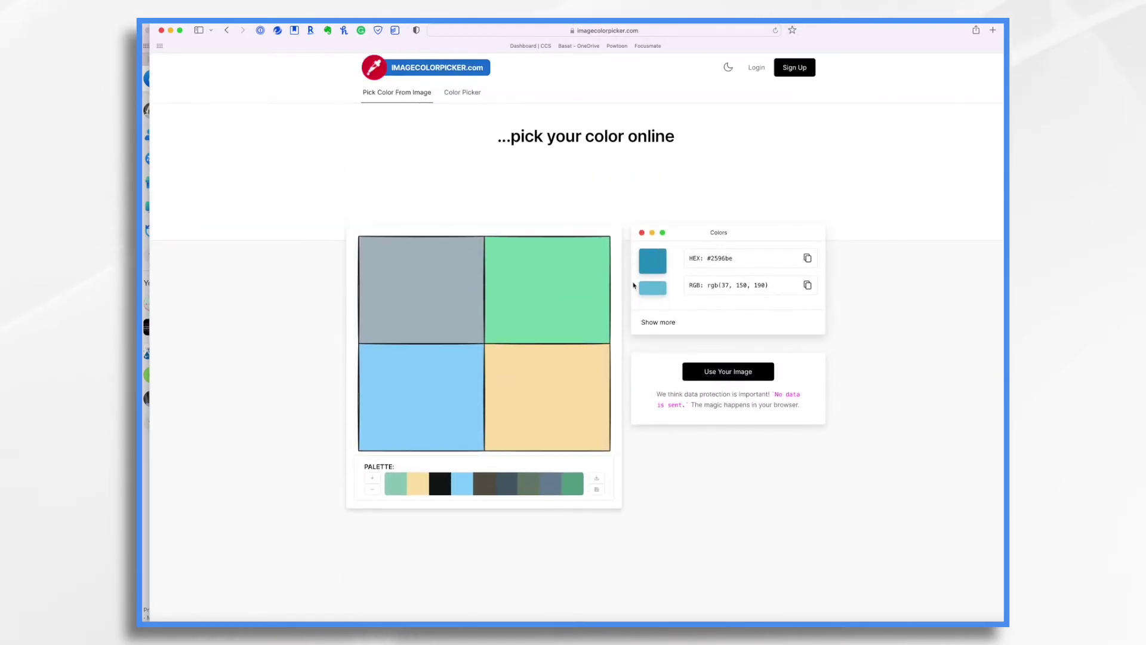
click(531, 365)
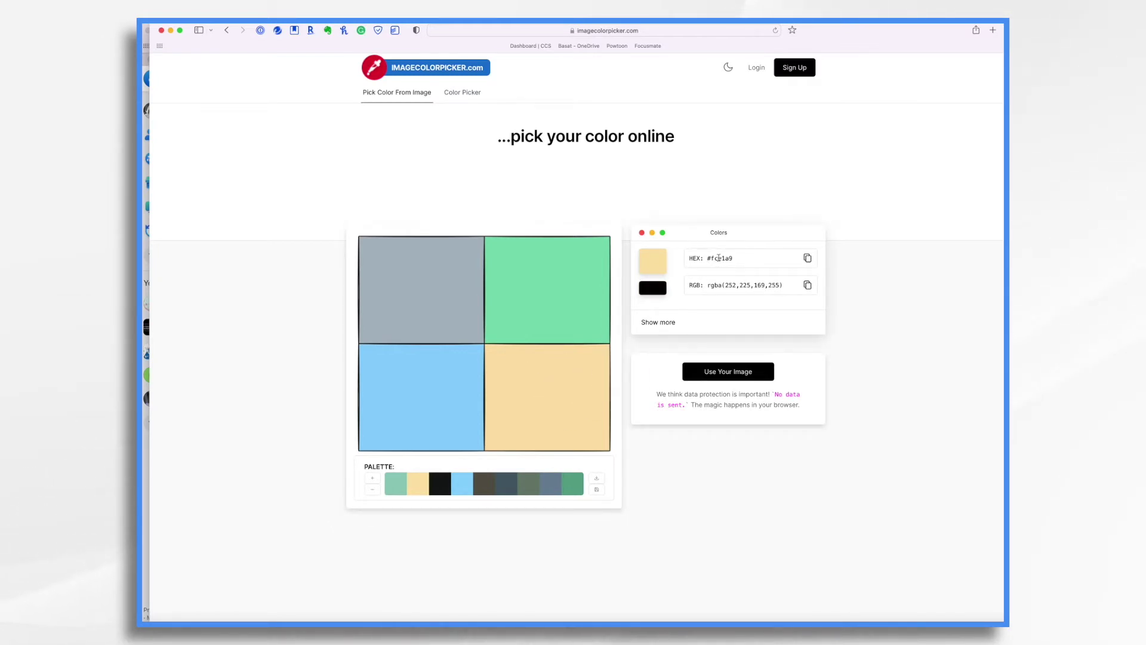
drag(711, 258, 738, 259)
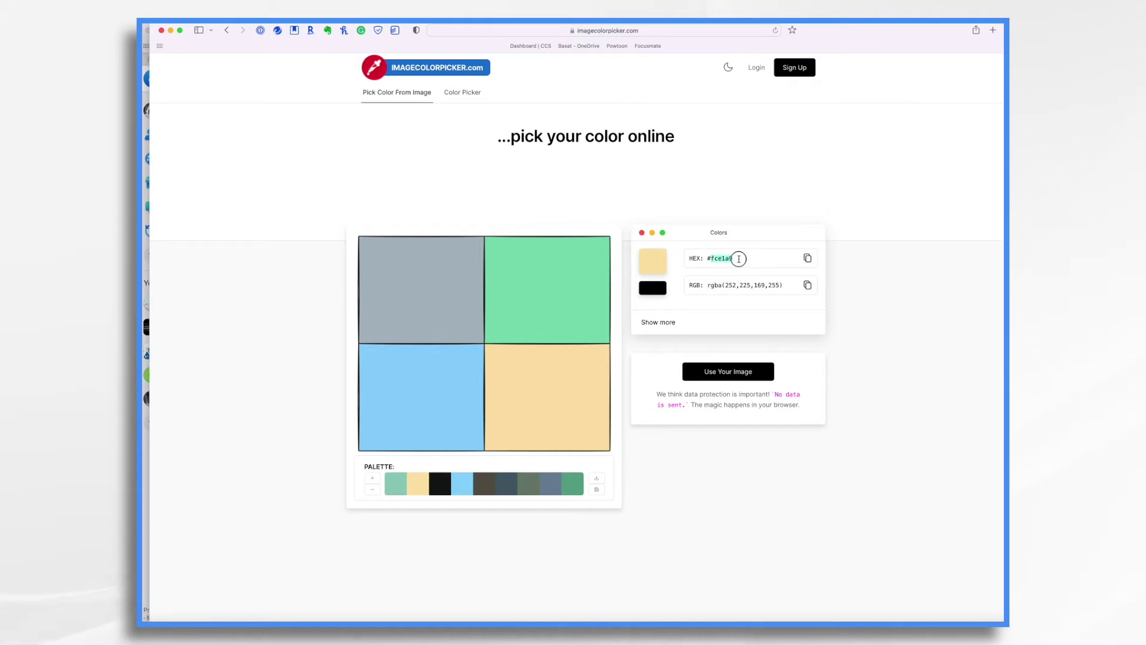
key(super+c)
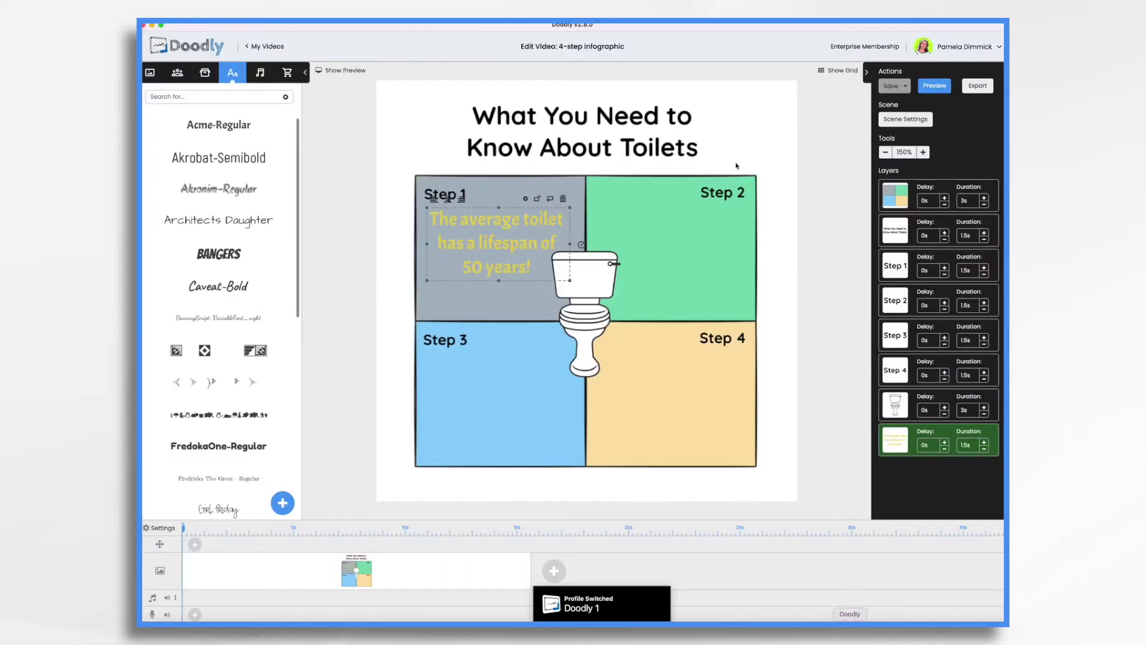
- Recolour the lifespan text by pasting hex fce1a9 into its colour settings
click(526, 199)
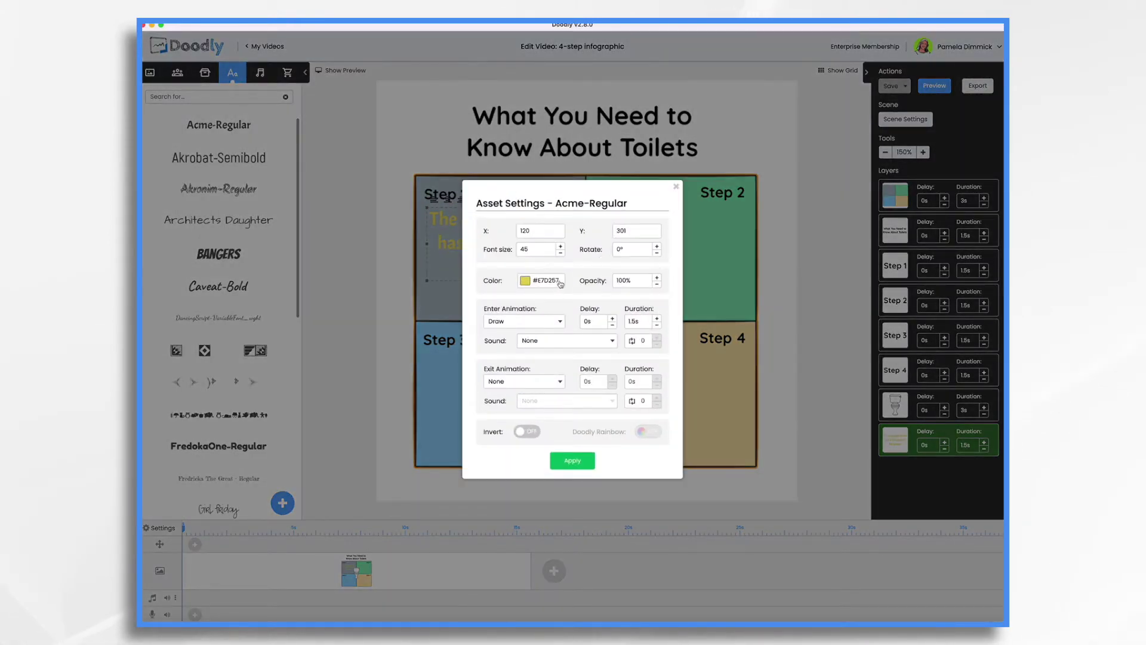
click(528, 281)
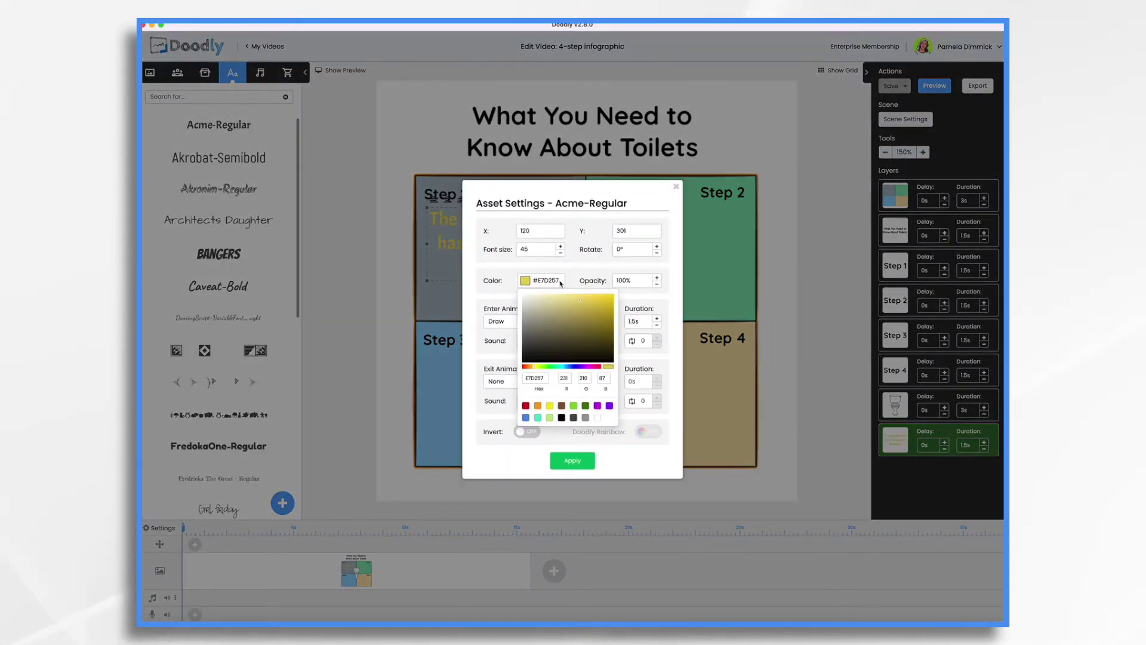
double_click(535, 378)
key(super+v)
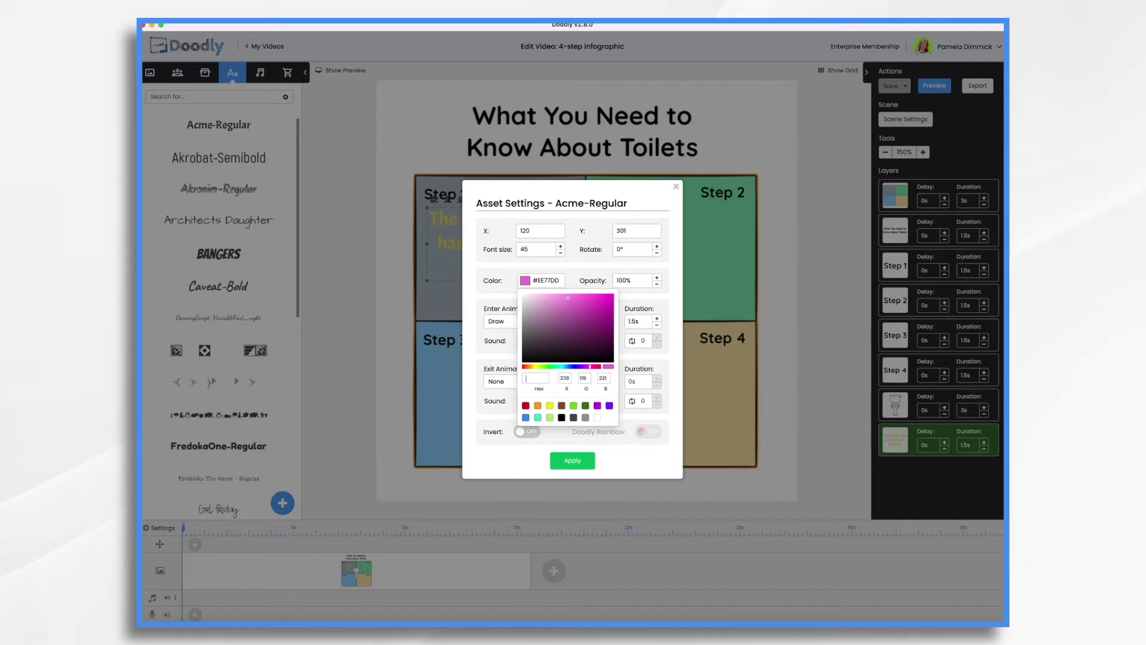
key(super+v)
click(582, 464)
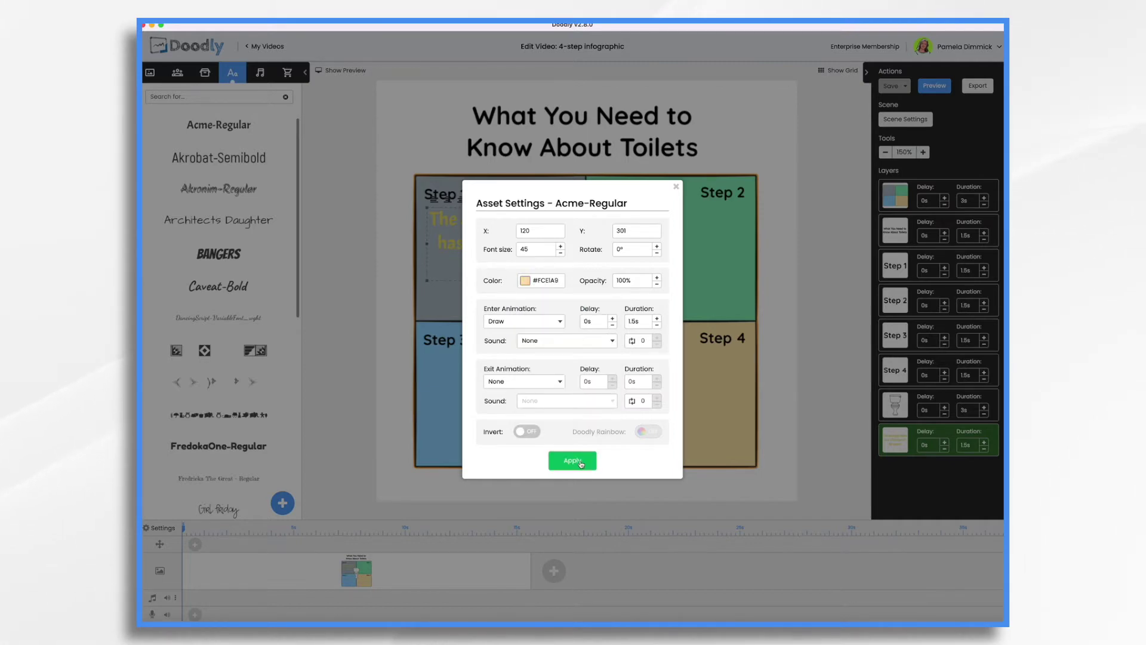
click(581, 463)
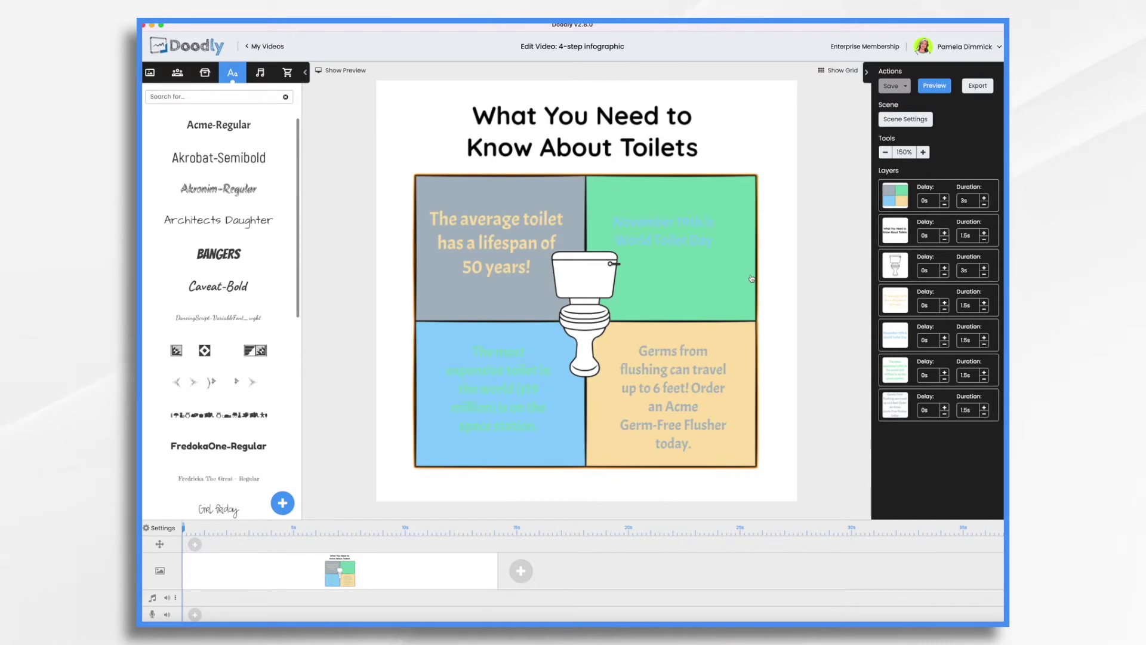
- Paste a duplicate of the lifespan text and move the last layer higher in the order
click(489, 221)
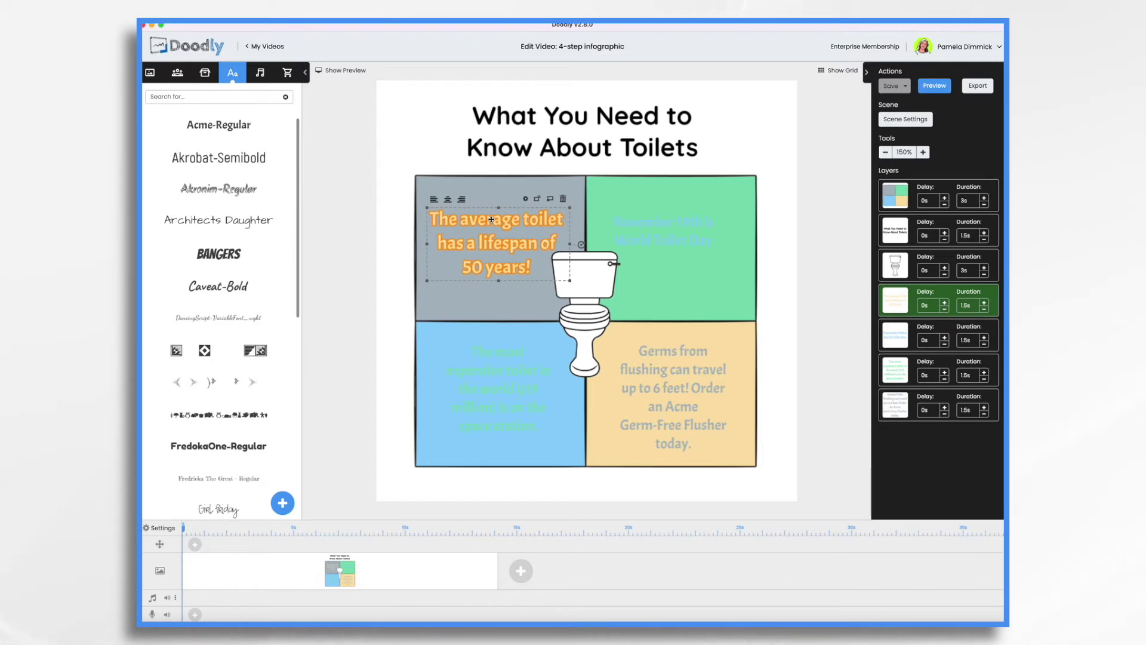
key(super+v)
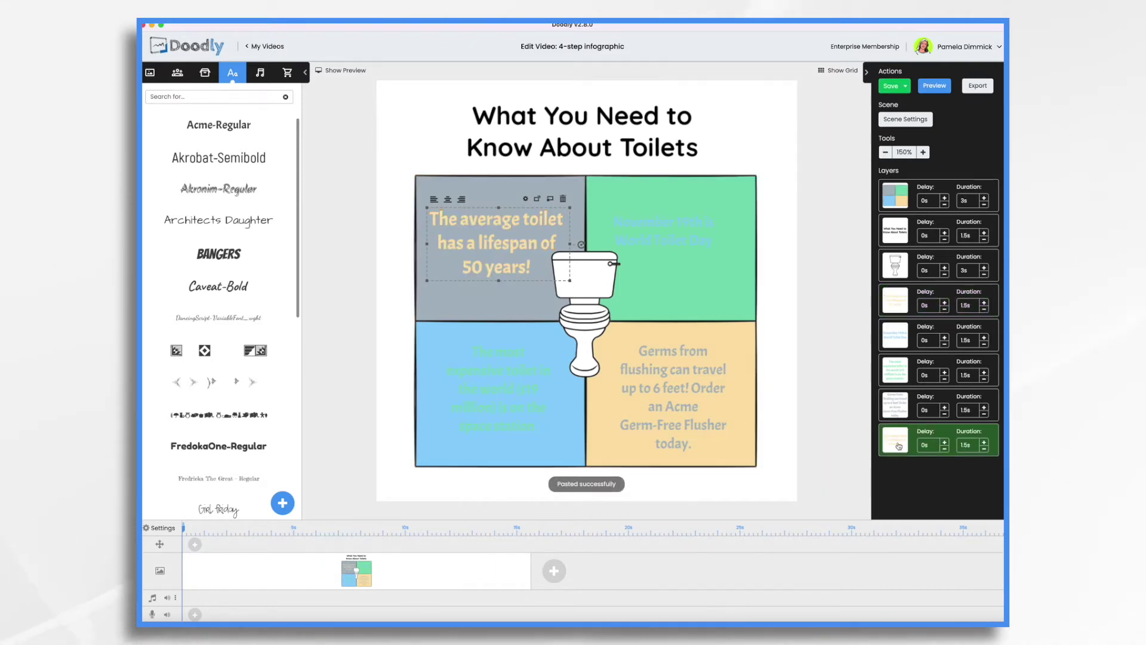
drag(894, 426, 896, 261)
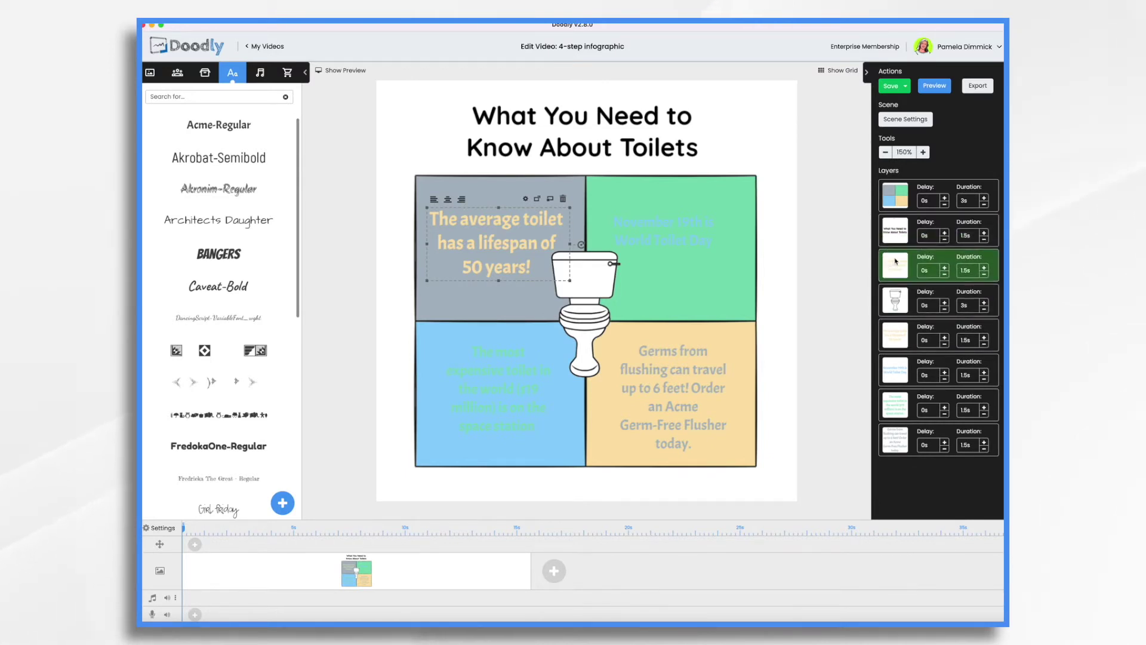
- Set the lifespan fact text layer's duration to 0s
click(901, 236)
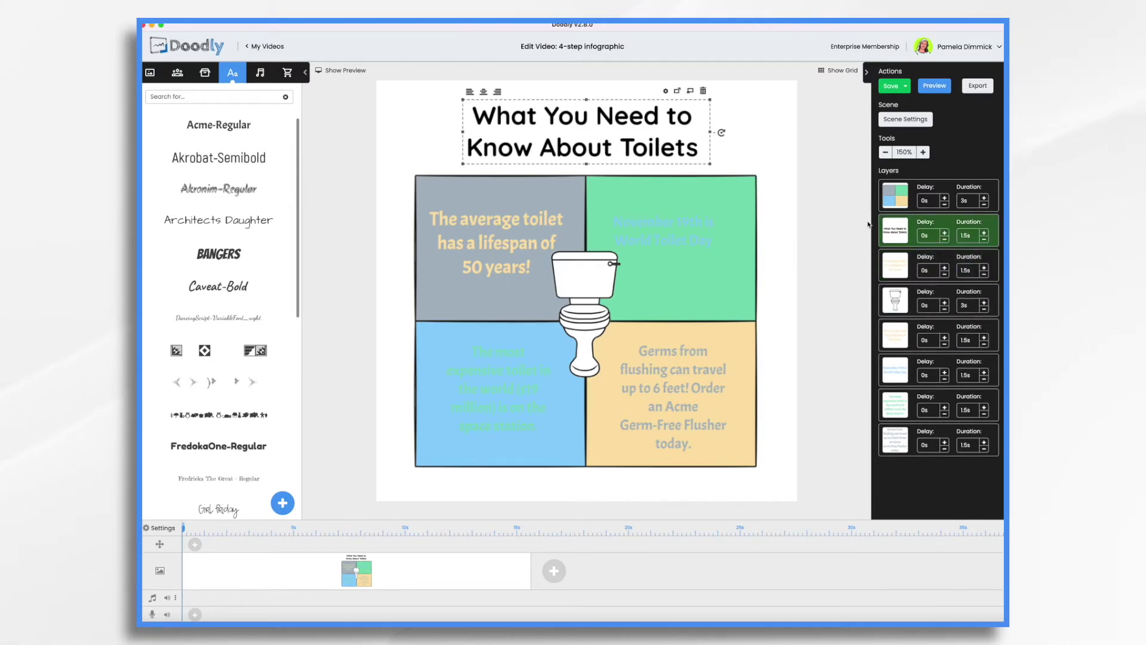
click(894, 266)
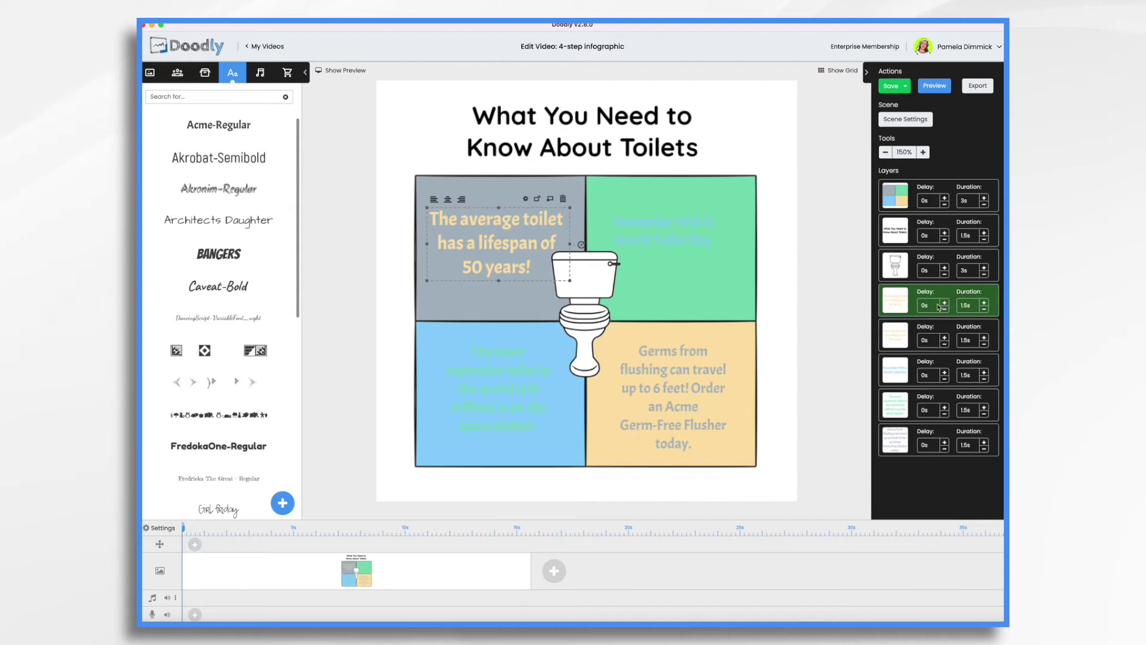
click(983, 310)
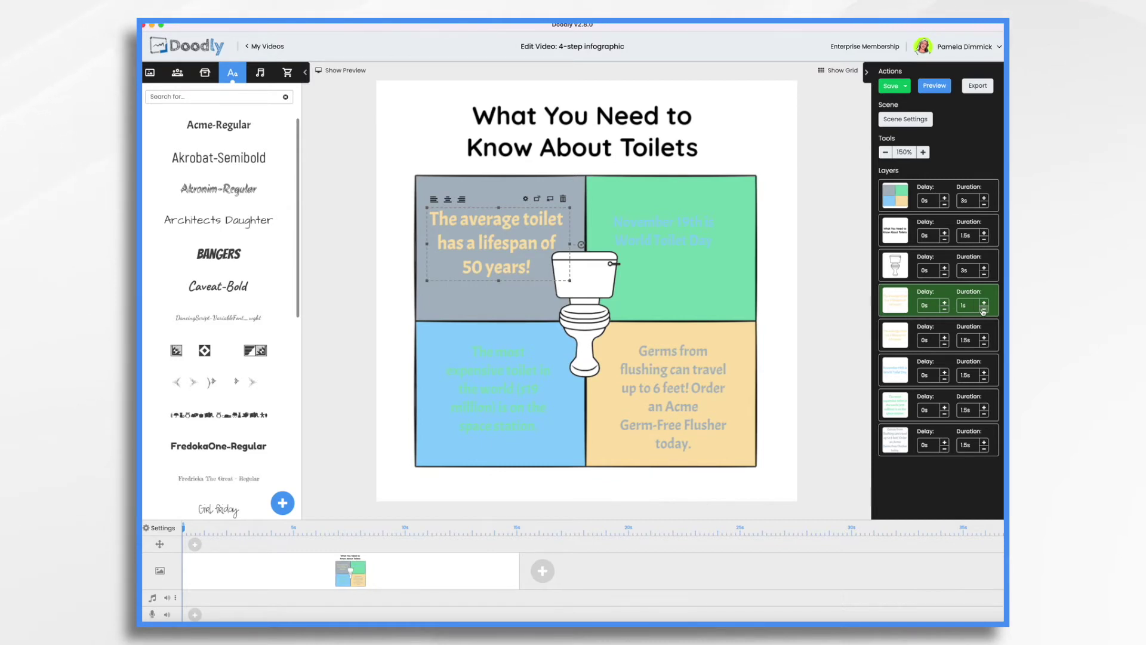
click(984, 309)
click(983, 309)
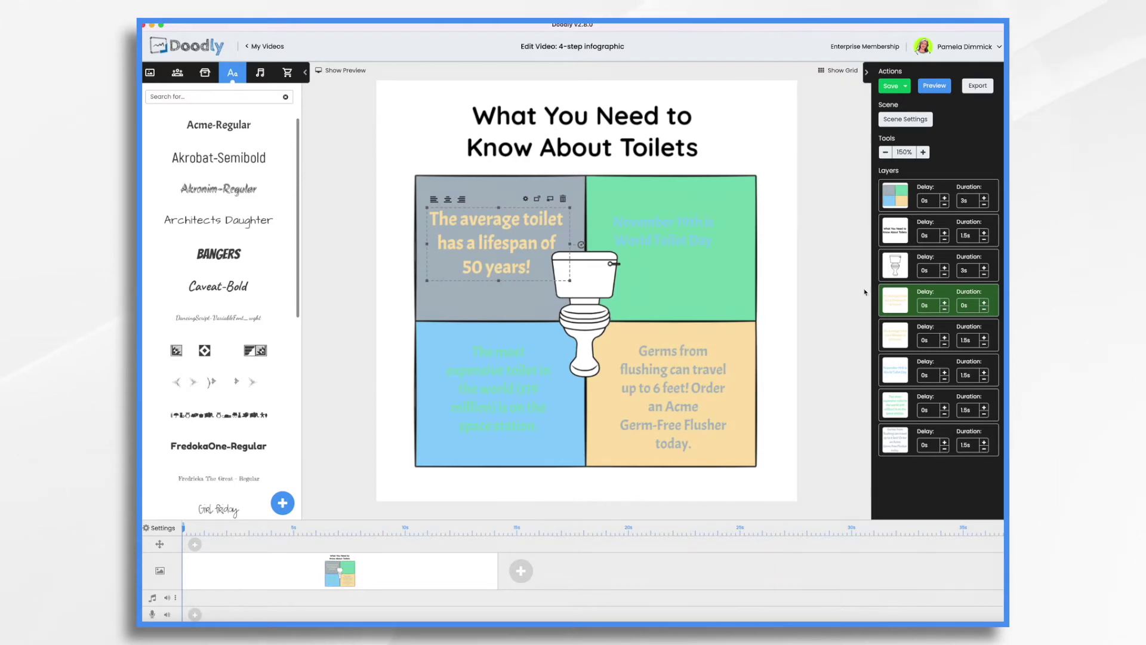
- Recolour the lifespan fact to dark grey #4A4A4A, then select the World Toilet Day text
click(526, 199)
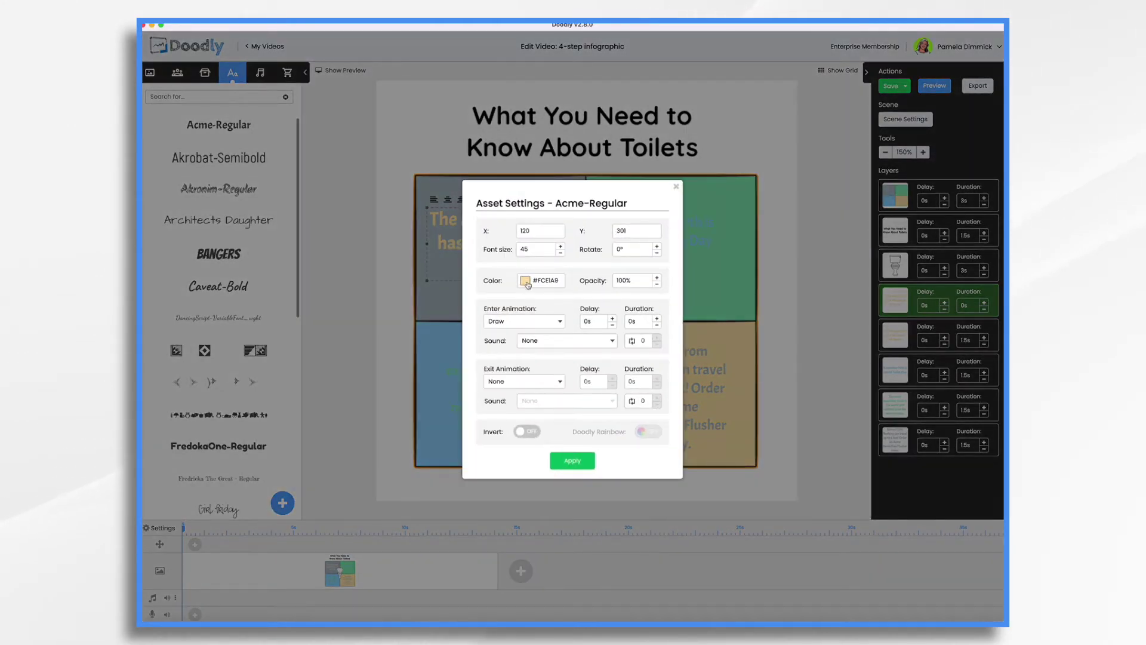
click(525, 281)
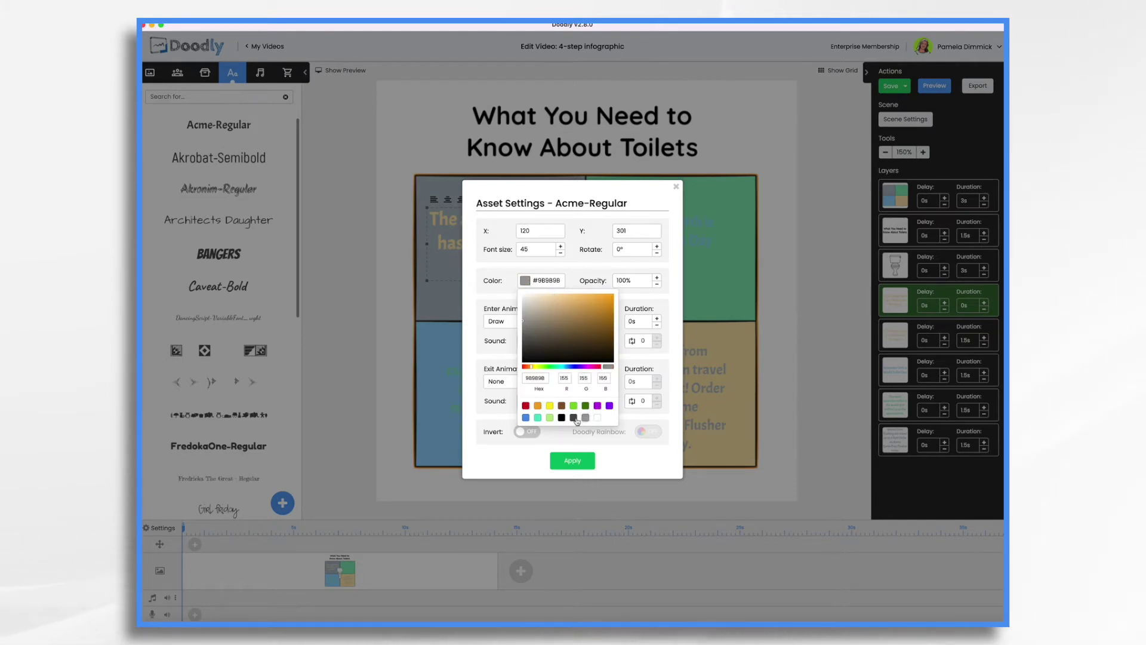
click(574, 418)
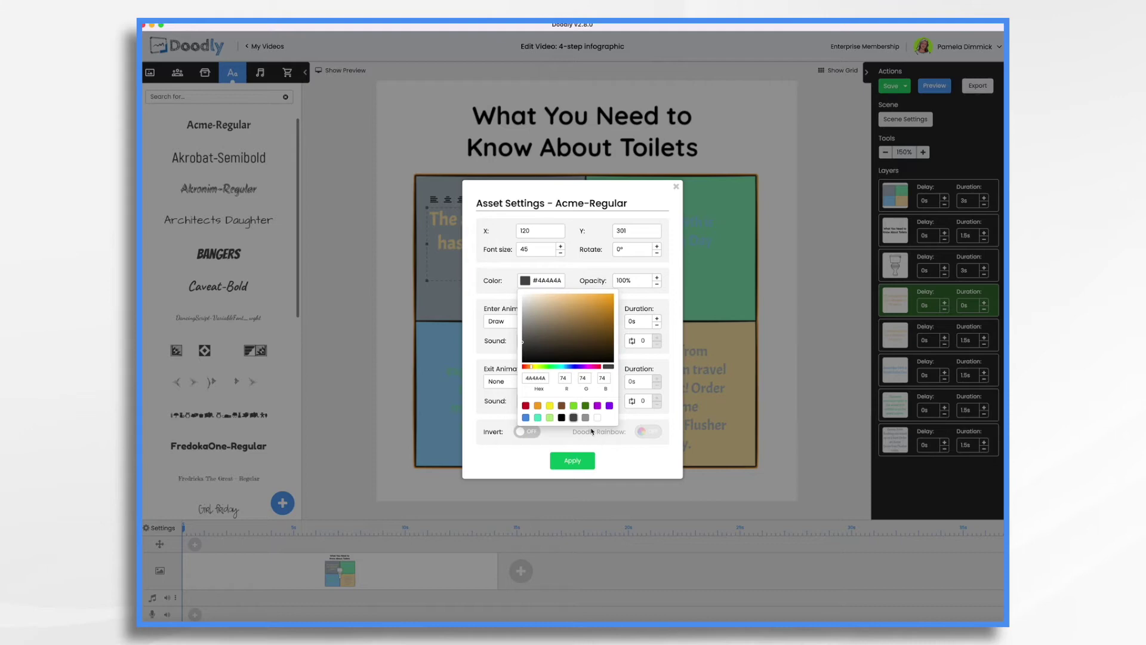
click(578, 467)
click(572, 461)
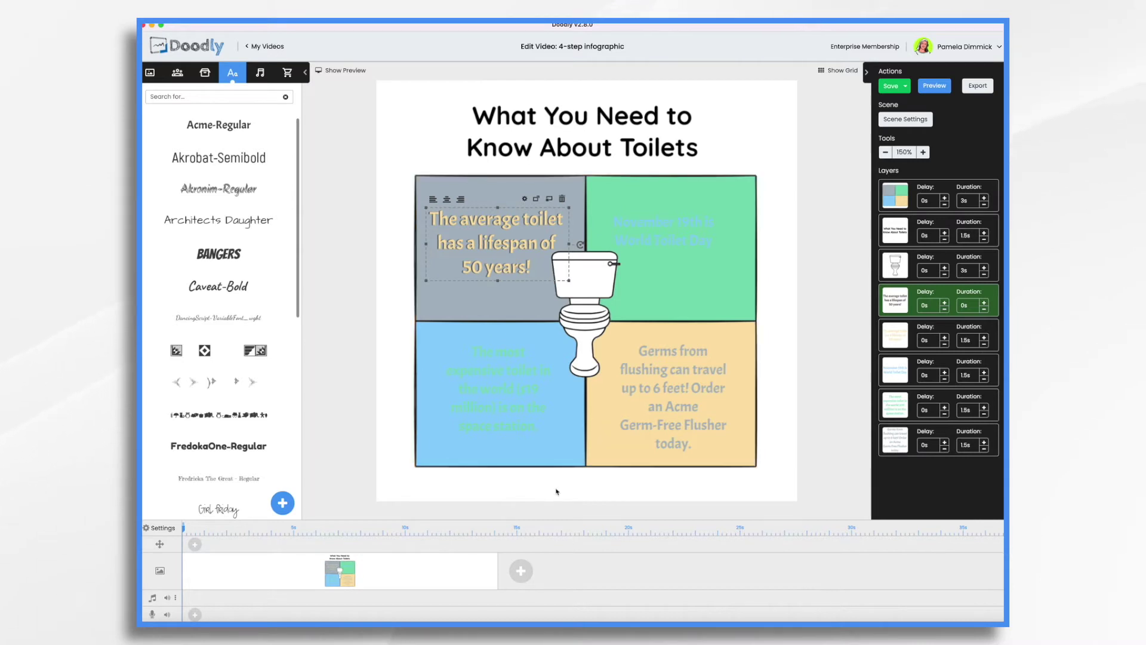
click(690, 307)
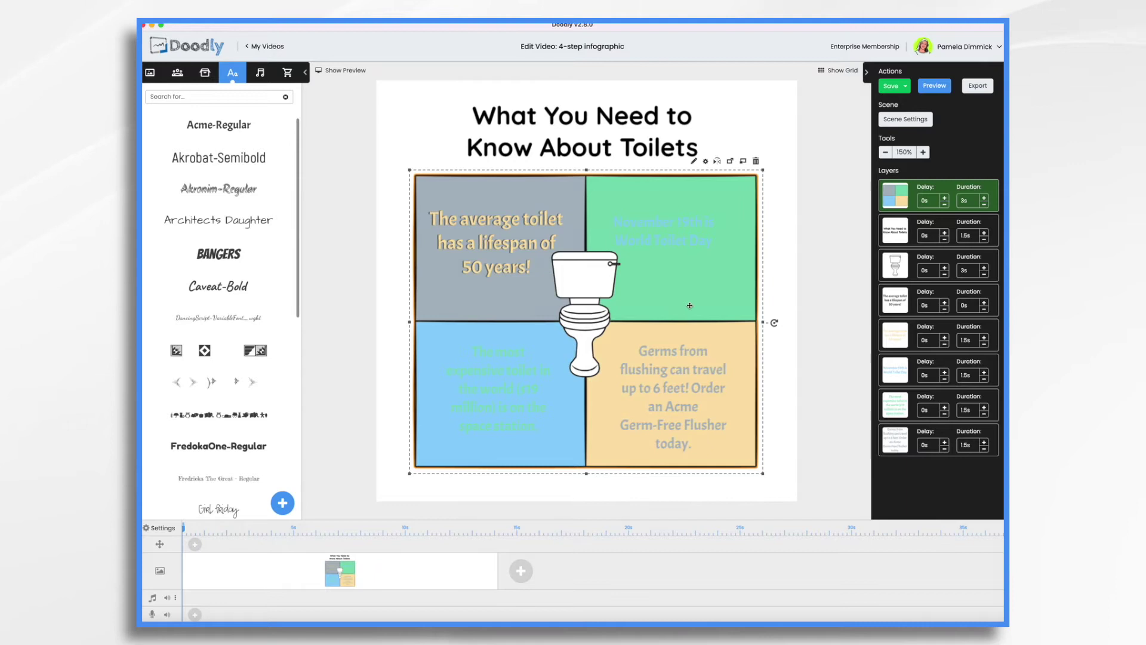
click(679, 221)
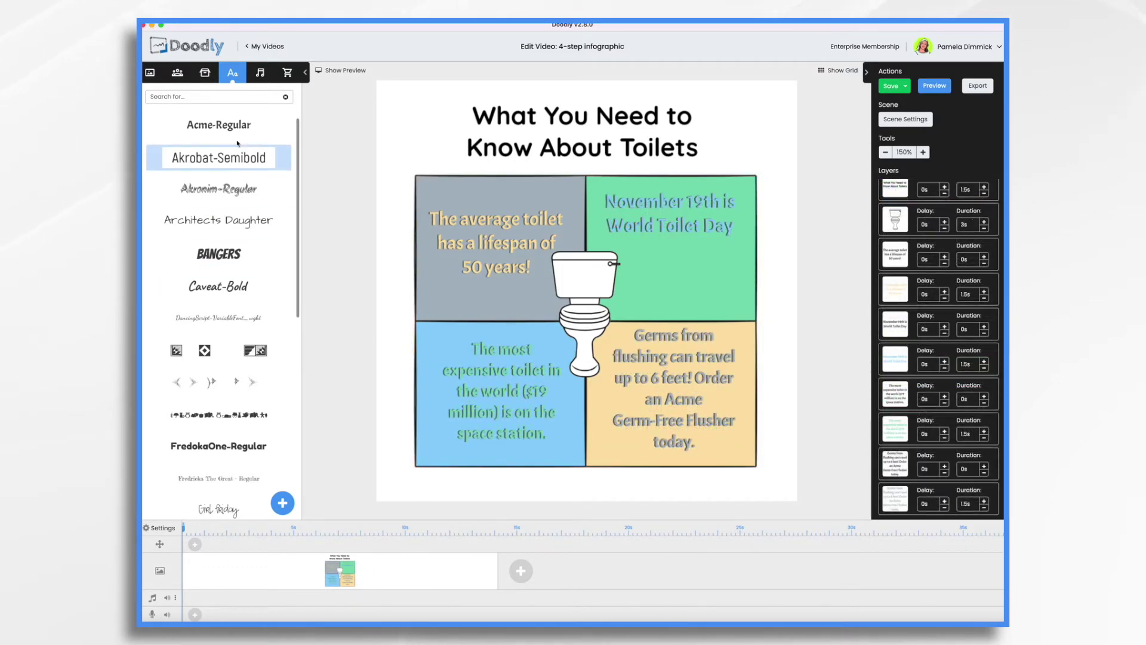
- Search Images for 'space' and place a shrunken Satellites drawing on the canvas
click(205, 72)
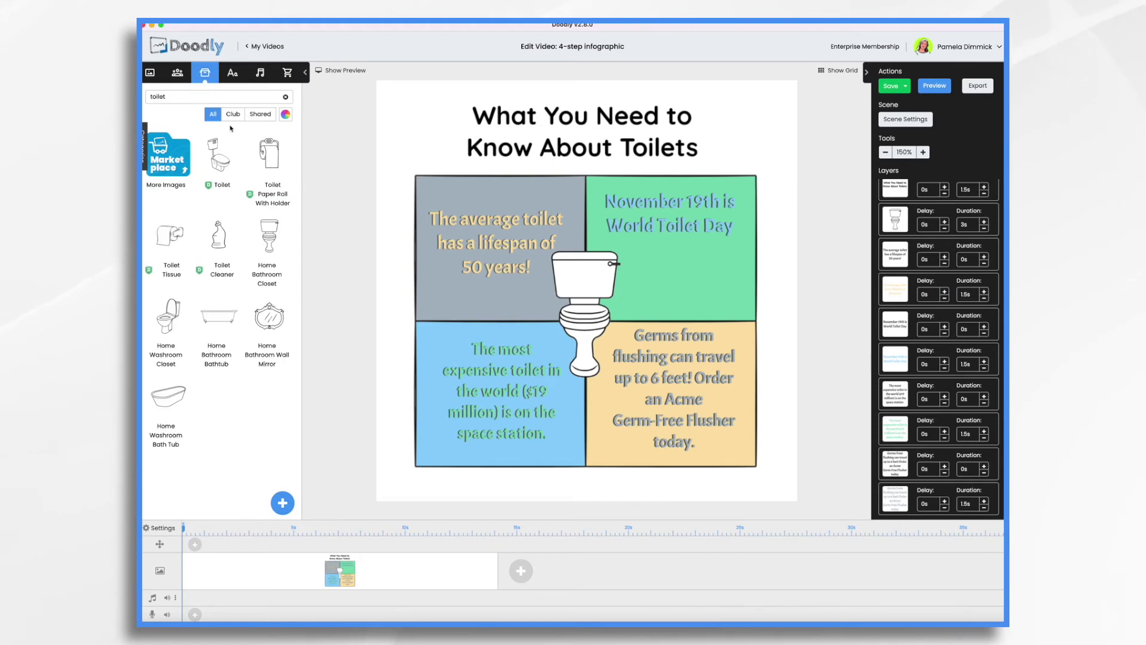
click(273, 100)
key(BackSpace)
key(BackSpace)
key(BackSpace)
key(BackSpace)
key(BackSpace)
key(BackSpace)
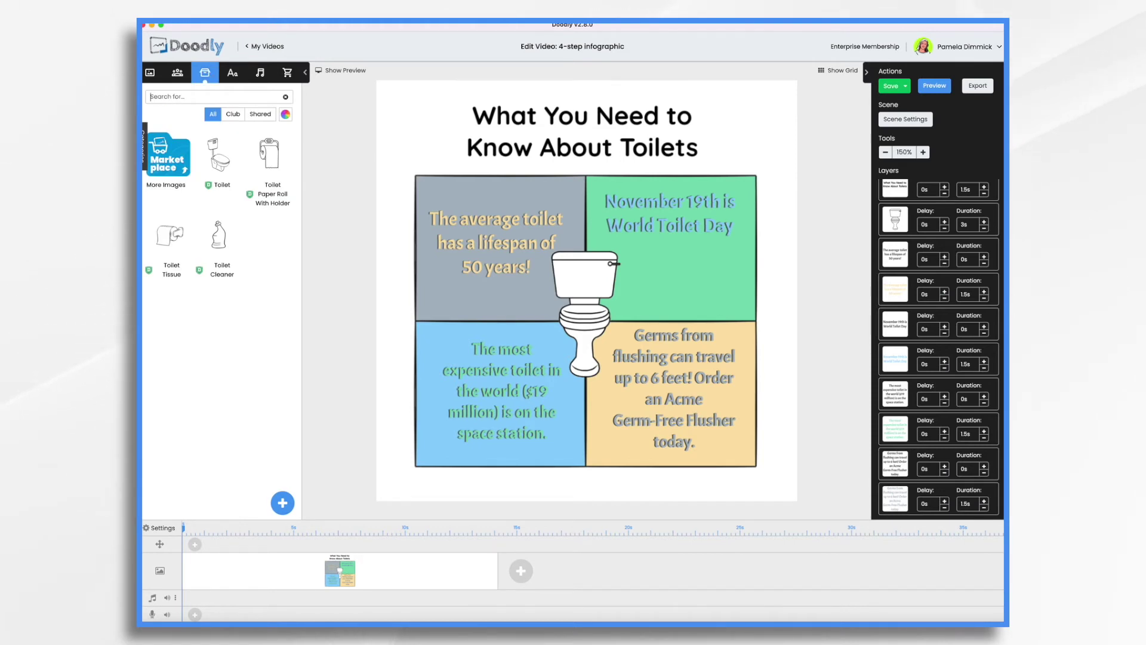
text(space)
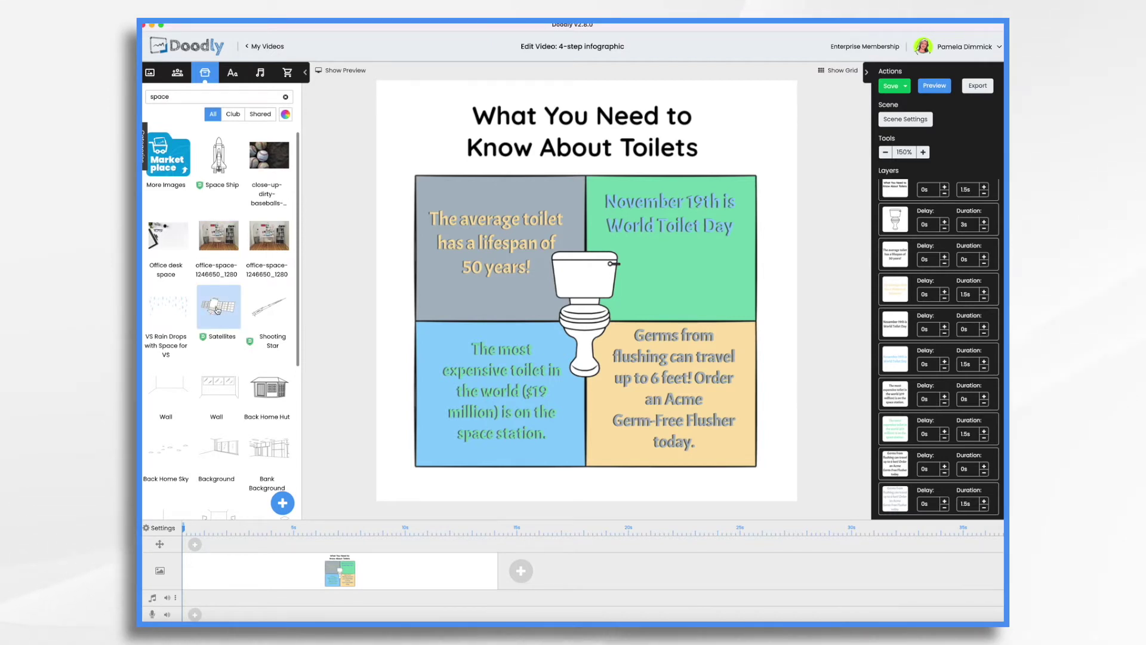
drag(217, 310, 478, 327)
drag(575, 384, 408, 383)
- Add an arms-up cheering woman from Characters ('celebrat'), resized and placed in the green panel
click(177, 72)
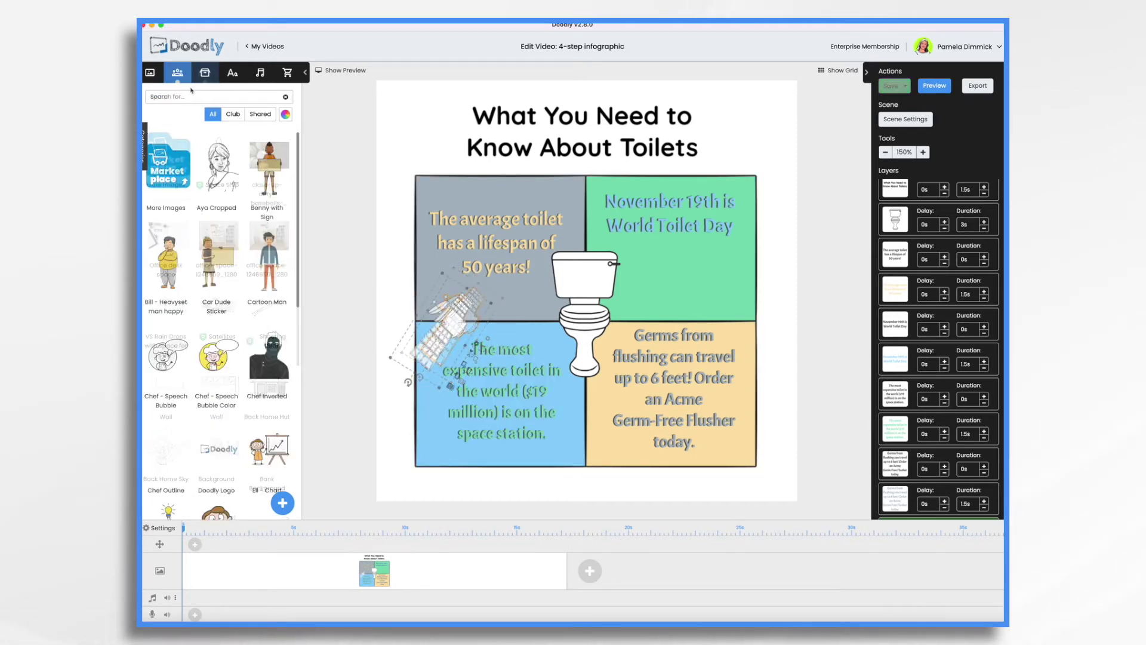
click(191, 92)
text(d)
key(BackSpace)
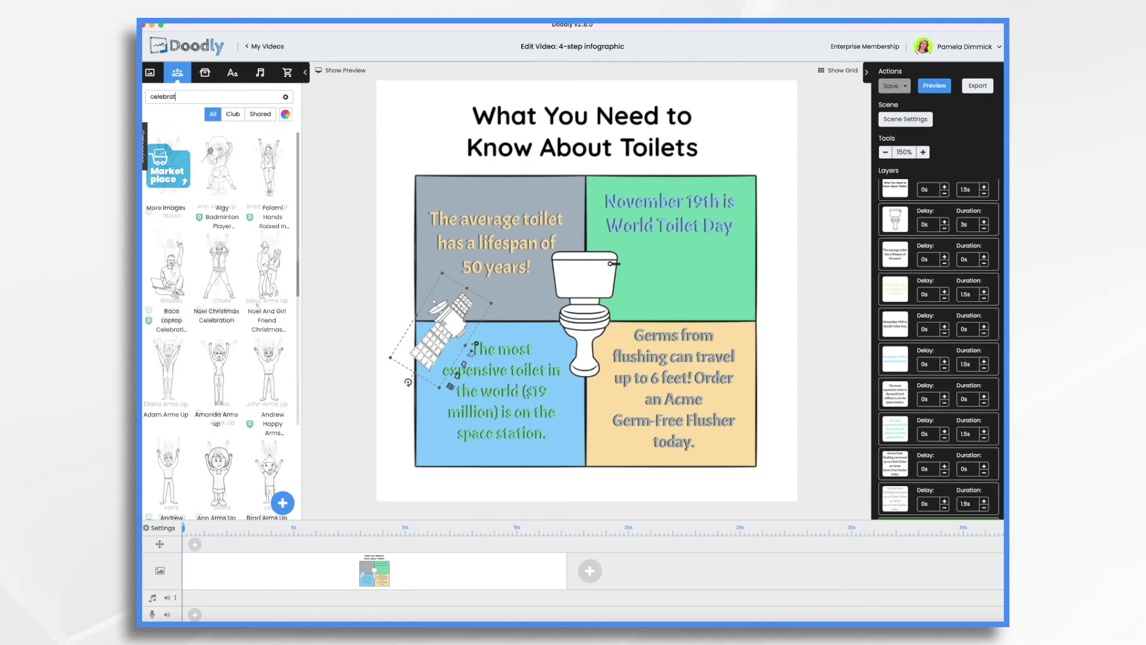
scroll(221, 298, down, 3)
drag(167, 298, 597, 287)
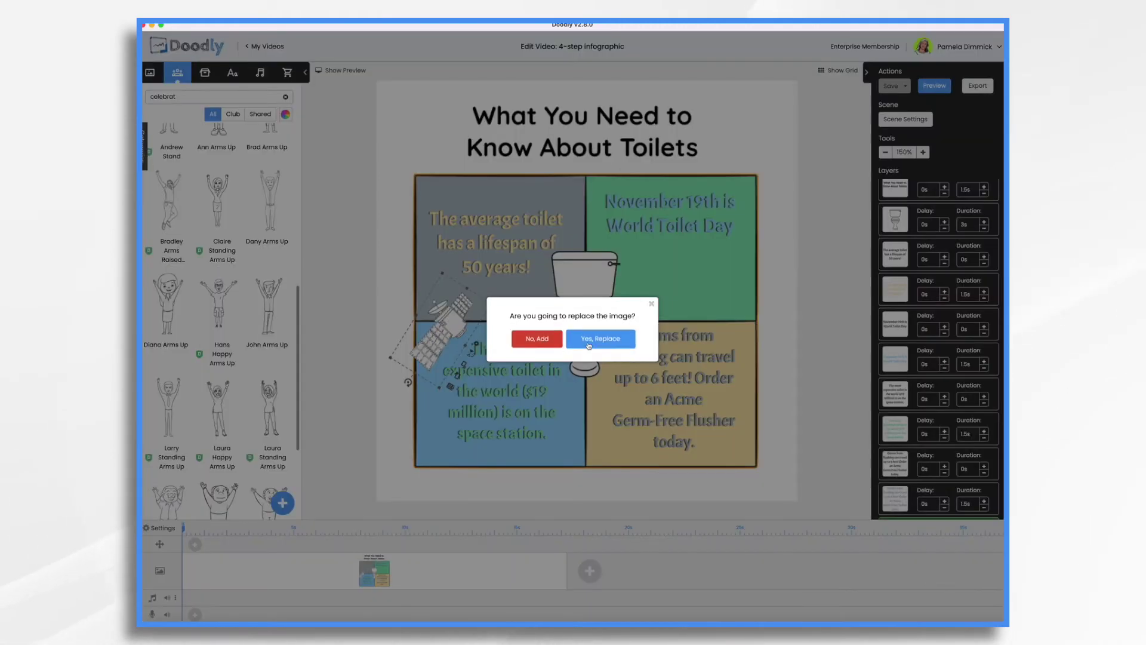
click(537, 339)
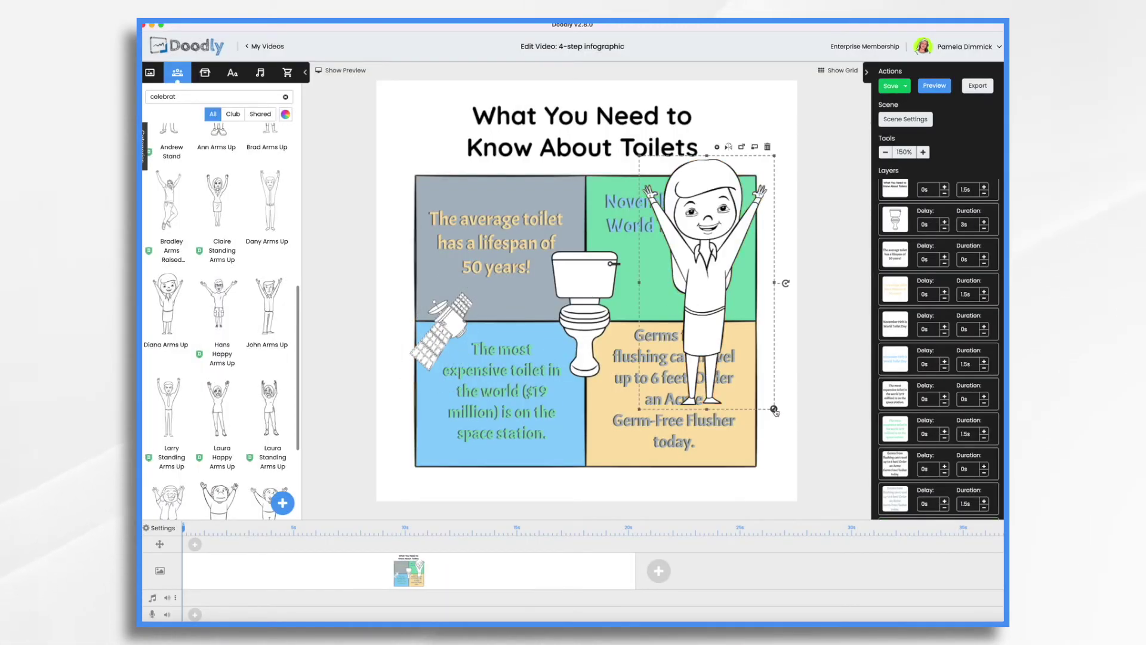
drag(774, 409, 699, 266)
drag(674, 213, 755, 277)
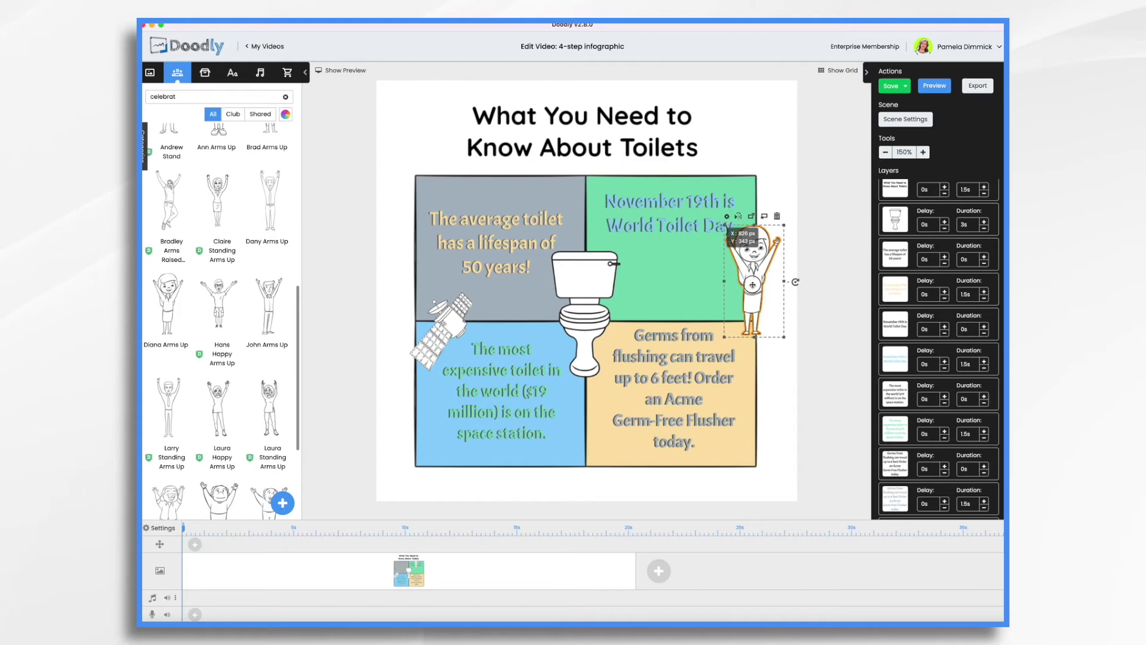
drag(752, 285, 756, 275)
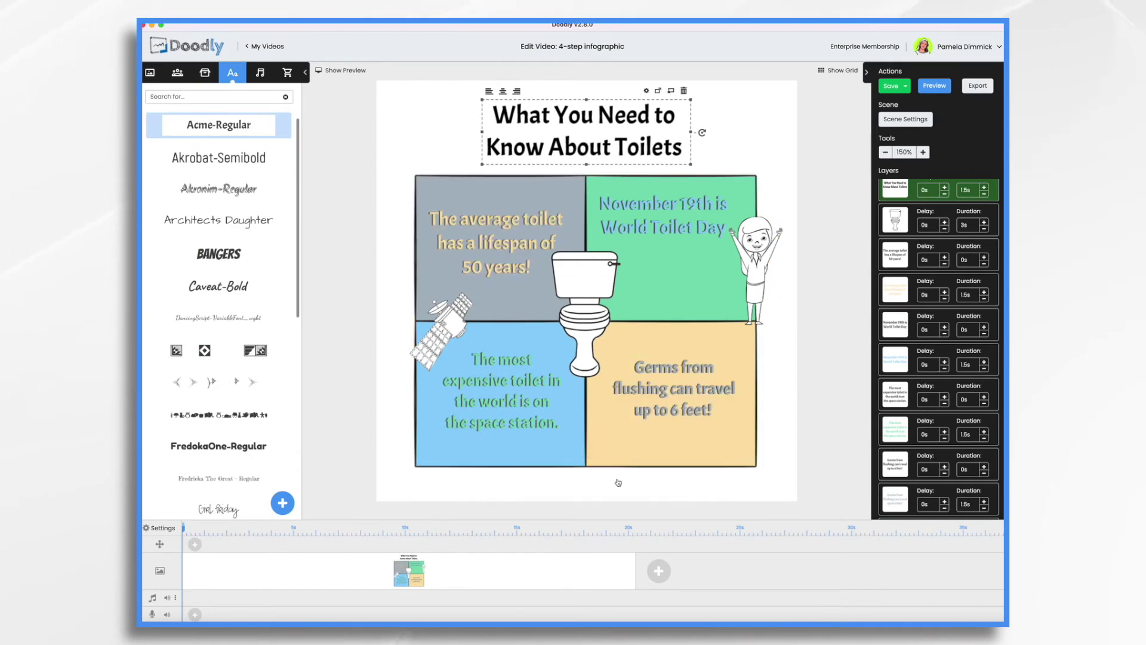
drag(618, 482, 619, 483)
double_click(618, 482)
key(super+a)
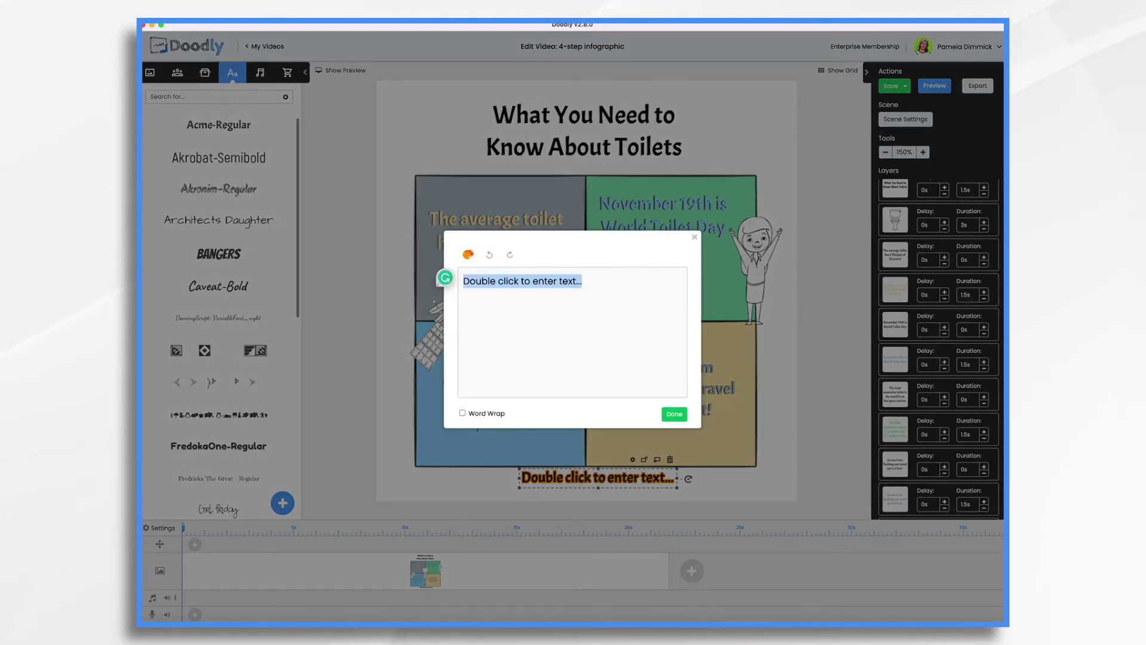
text(Order an Acme Germ-Free Flusher today.)
click(674, 414)
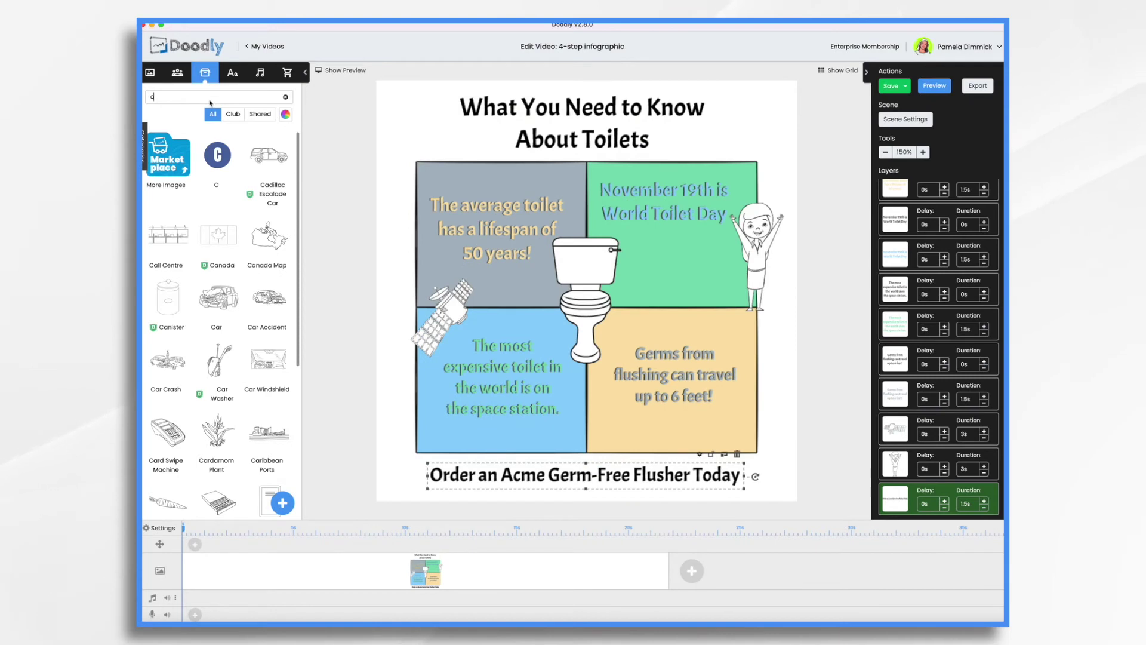
text(germ)
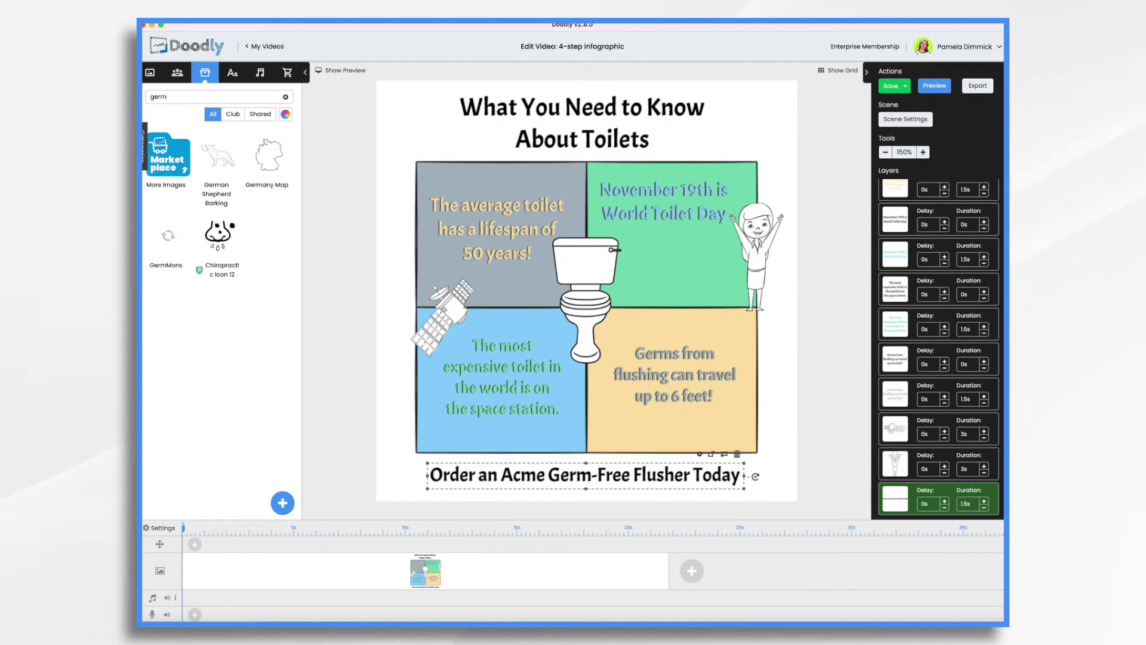
key(BackSpace)
key(BackSpace)
key(BackSpace)
key(BackSpace)
text(virus)
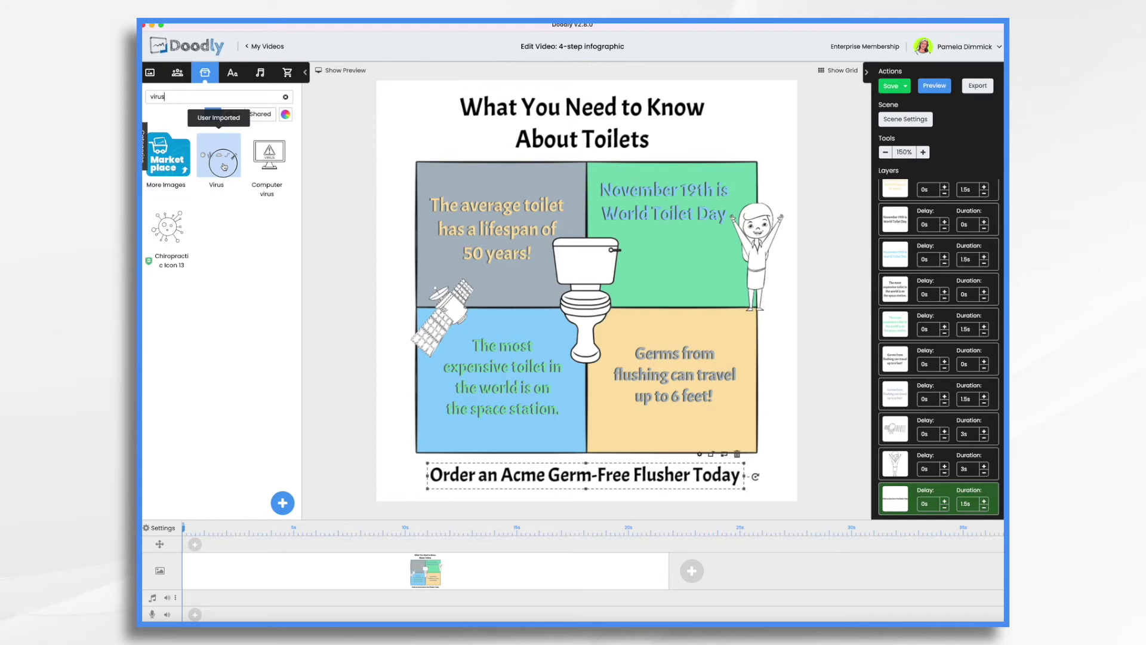
drag(218, 163, 539, 353)
click(536, 339)
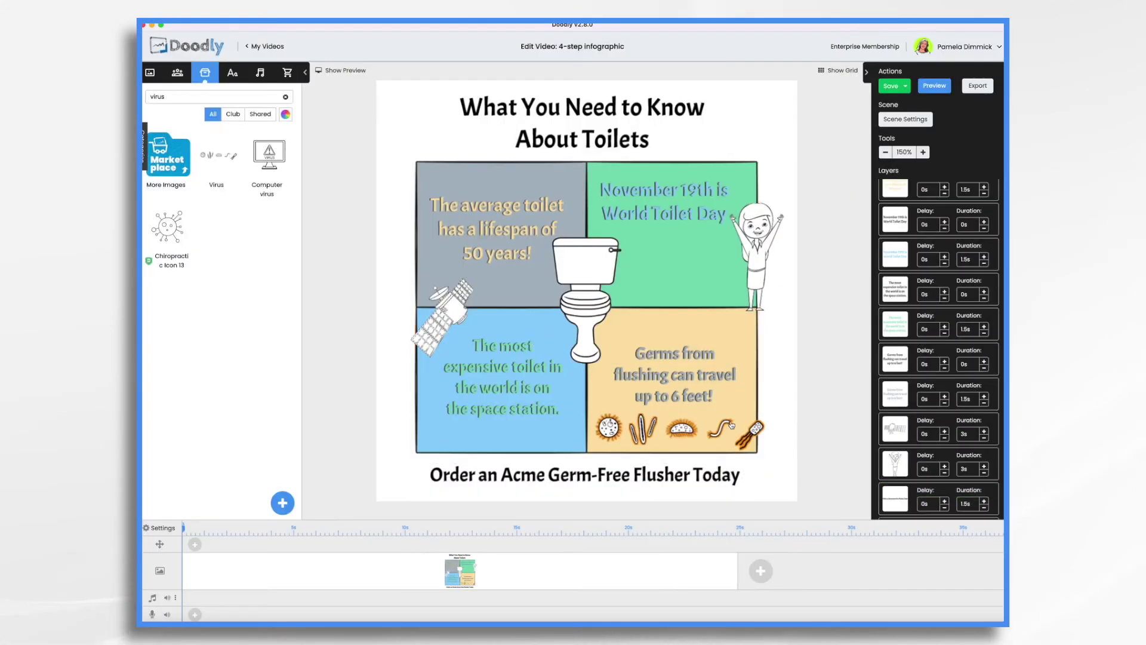
drag(776, 454, 754, 445)
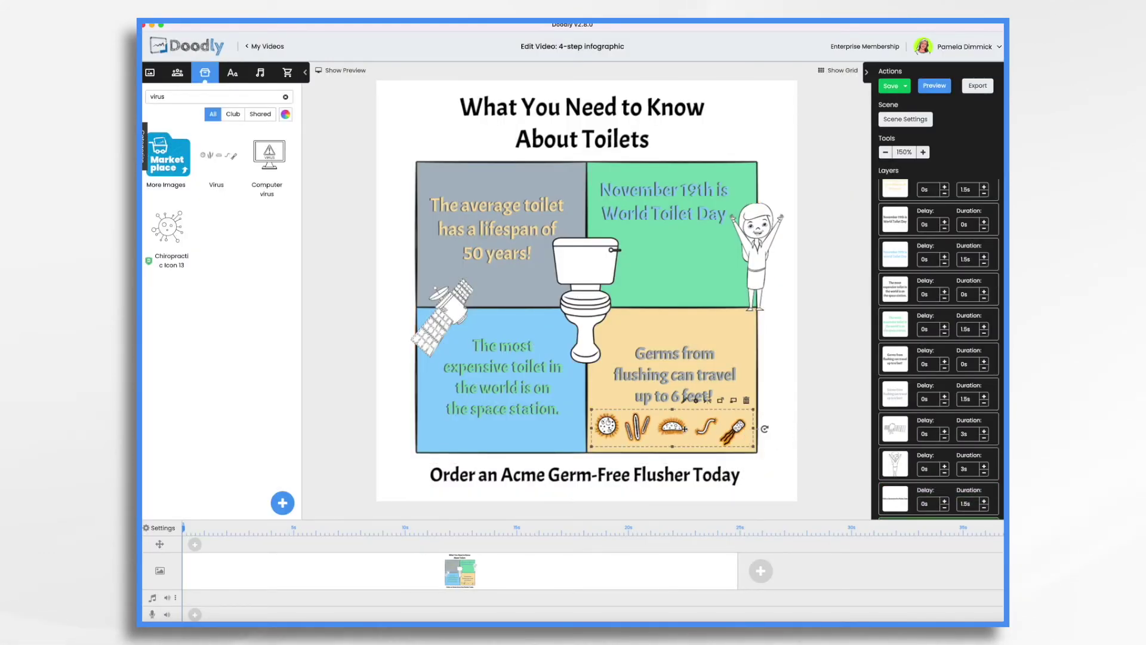
drag(673, 428, 673, 431)
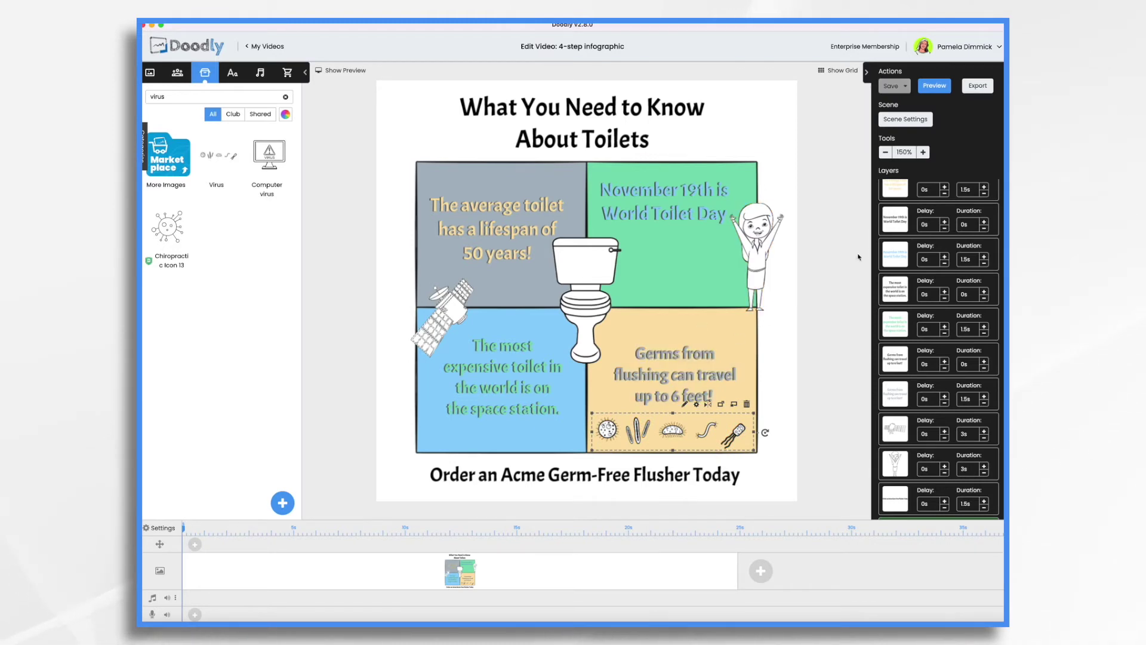
scroll(941, 247, up, 3)
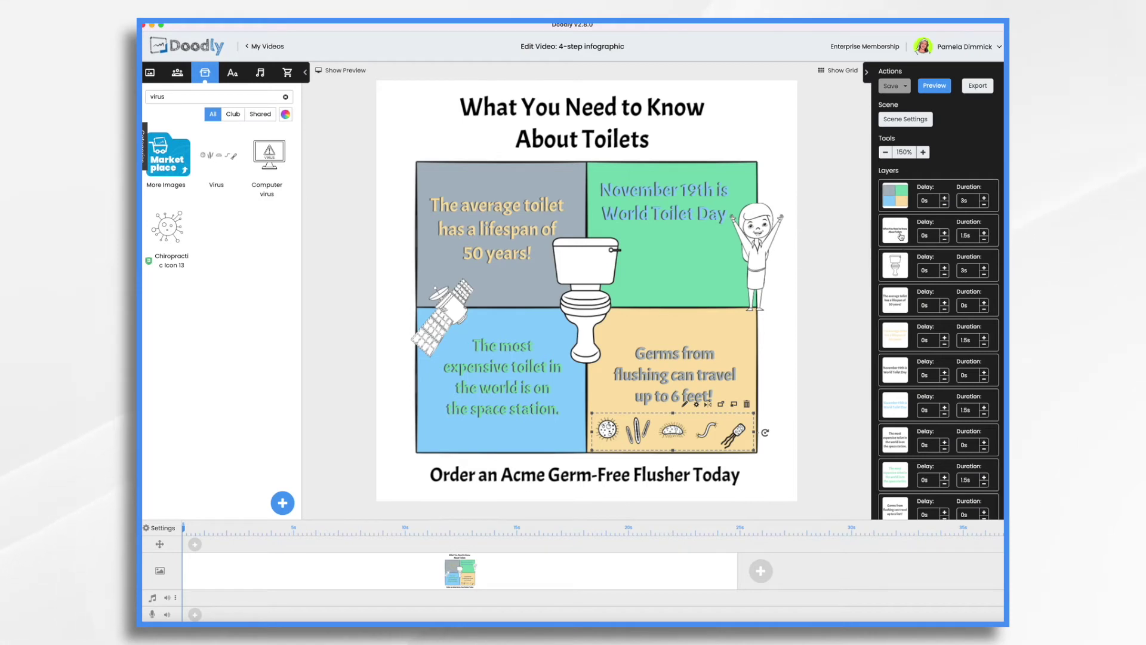
- Move the title layer to the top, set the grid's duration to 1s, and edit Four squares
drag(902, 236, 911, 197)
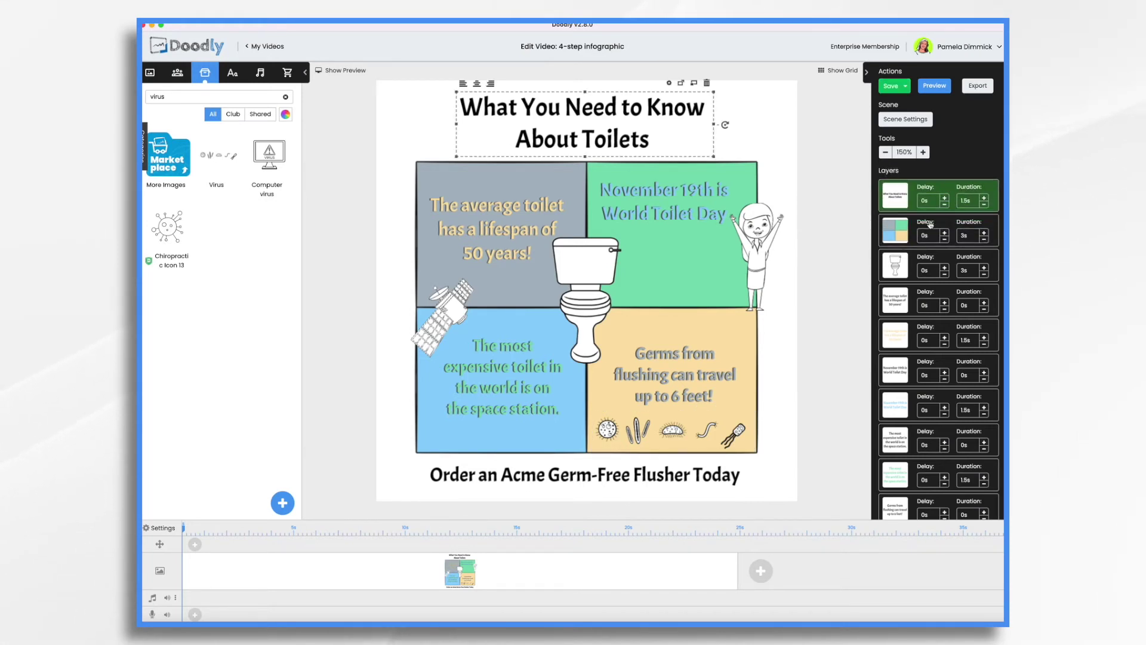
click(984, 239)
click(984, 239)
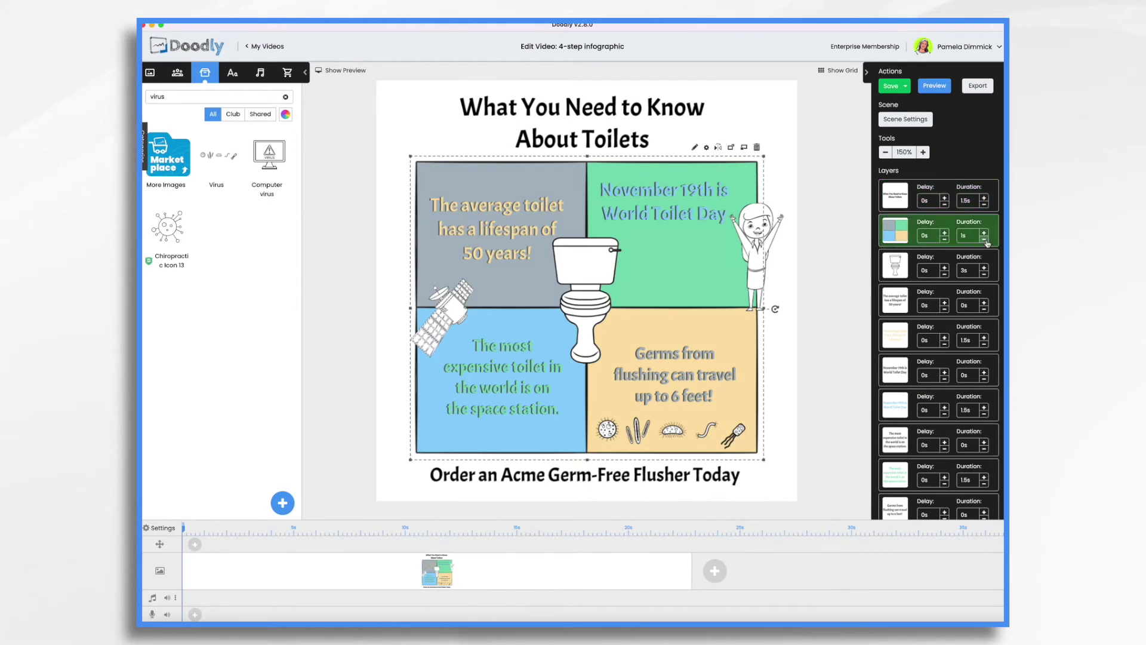
click(696, 148)
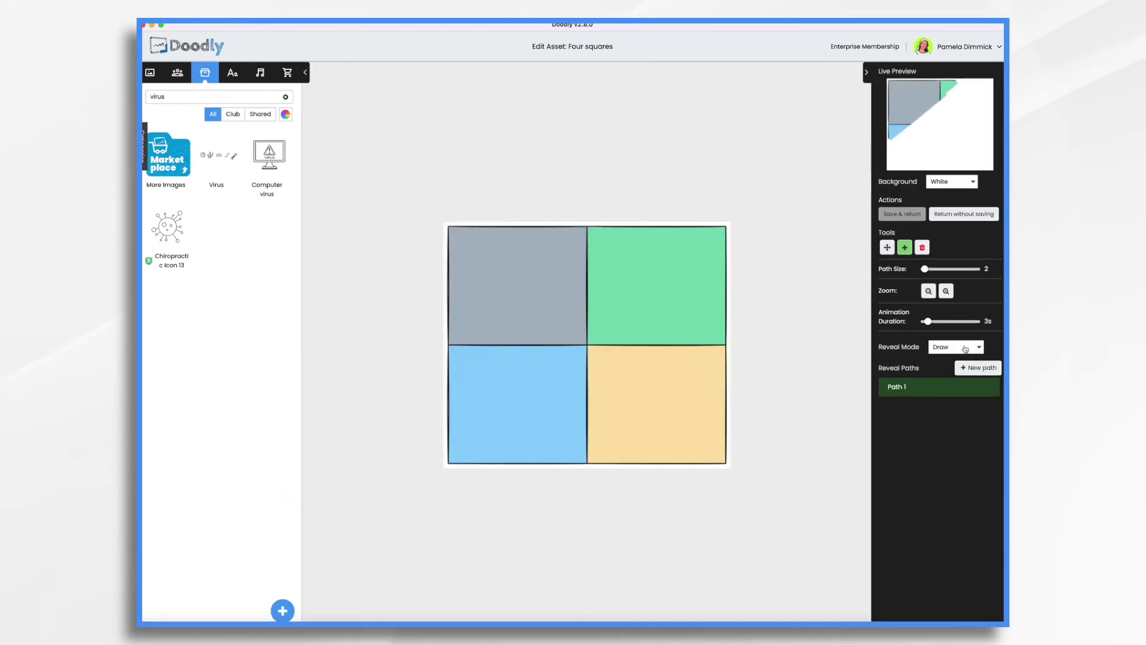
- Switch the Four squares asset's Reveal Mode from Draw to Fade and save it
click(966, 349)
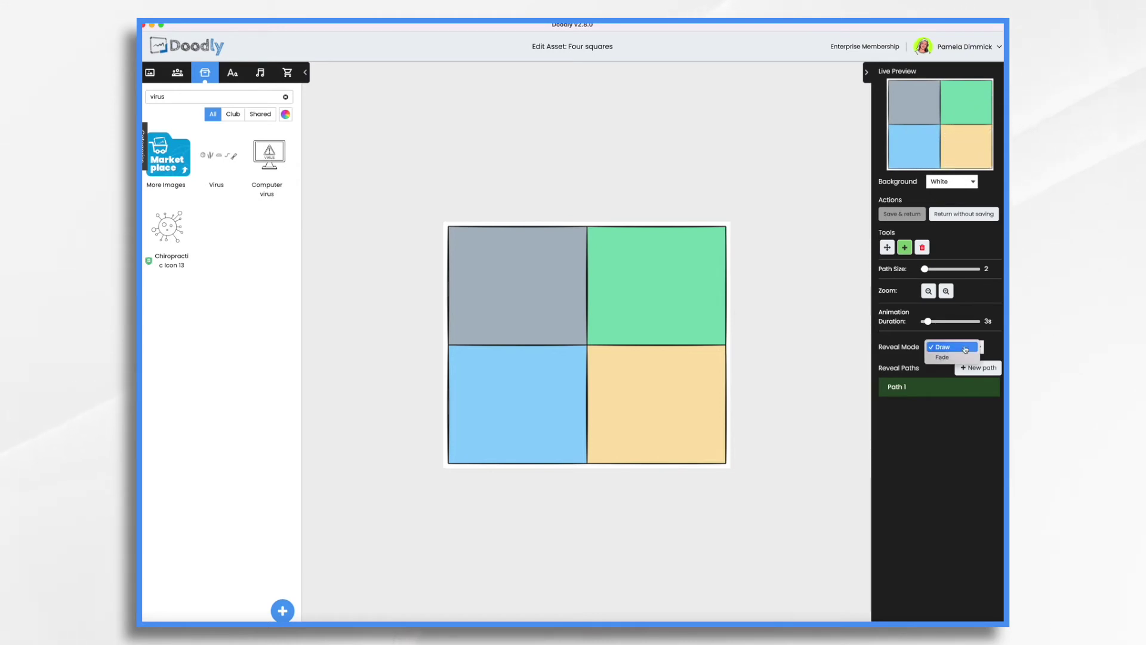
click(949, 357)
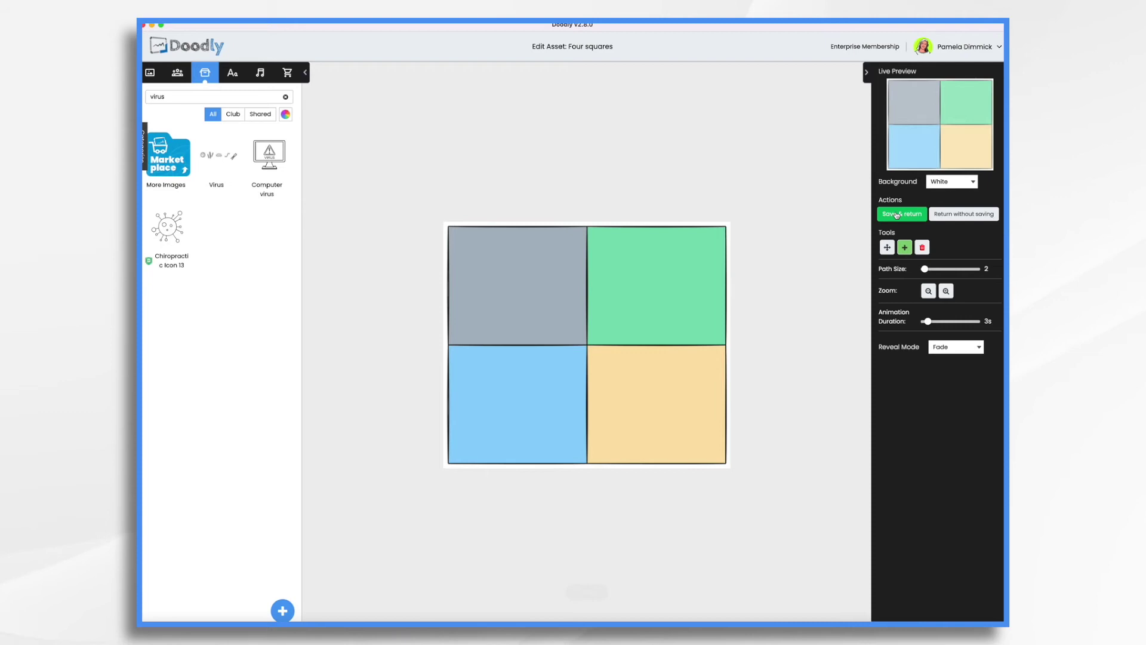
click(897, 216)
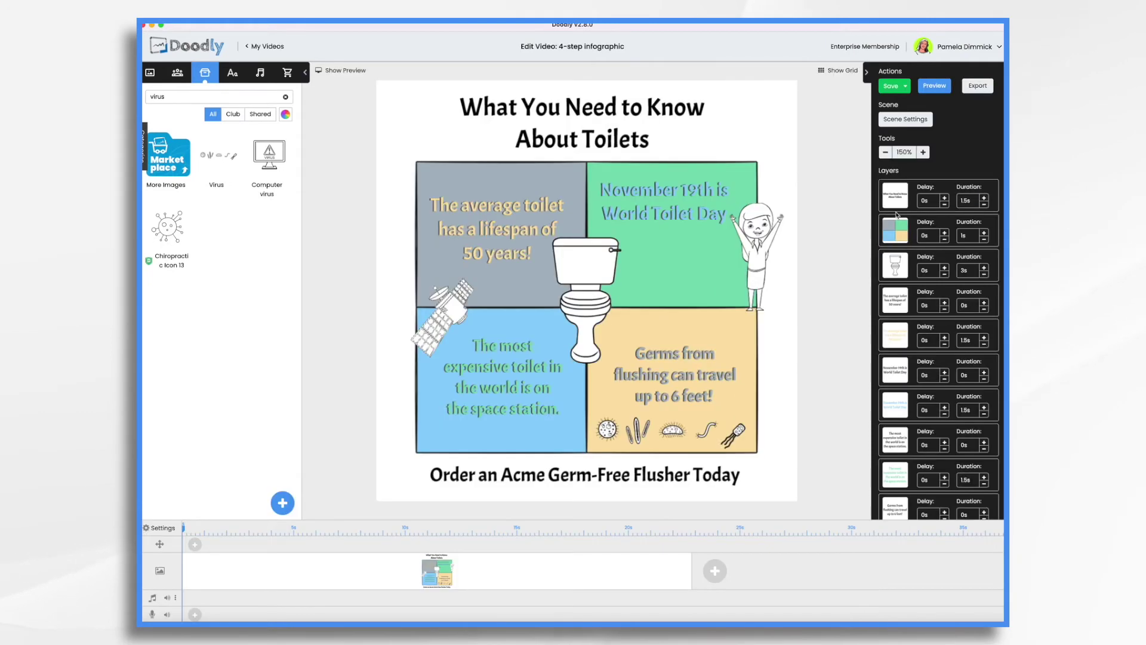
- Shorten the background grid to 0.5s and the toilet layer to 1.5s, then save
click(984, 240)
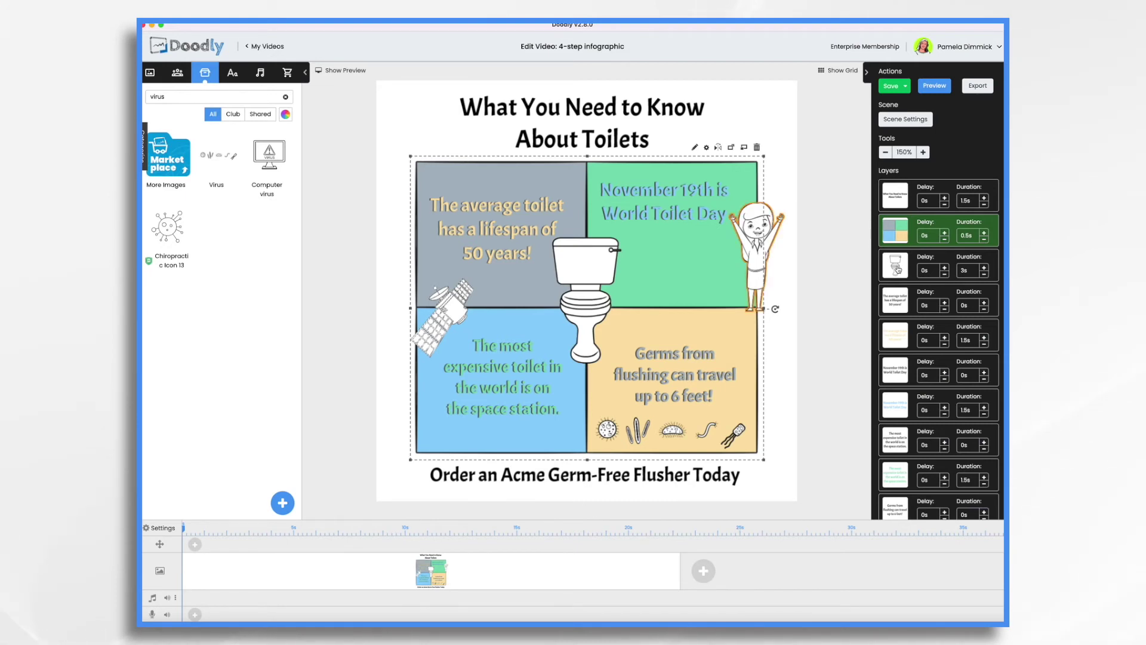
click(986, 276)
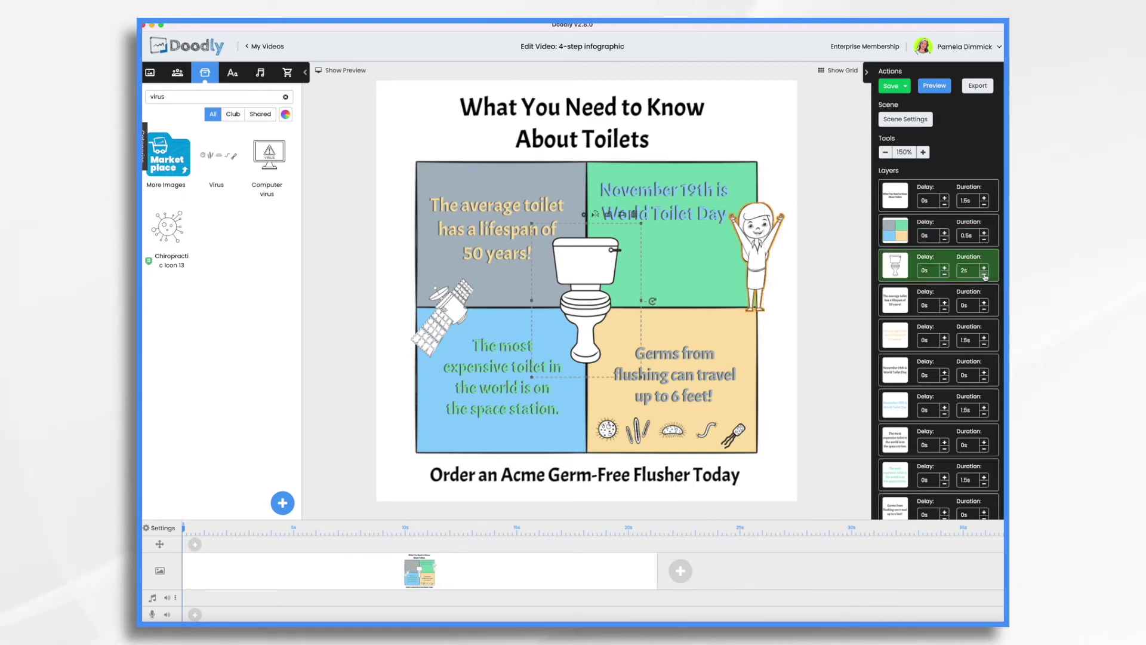
click(986, 276)
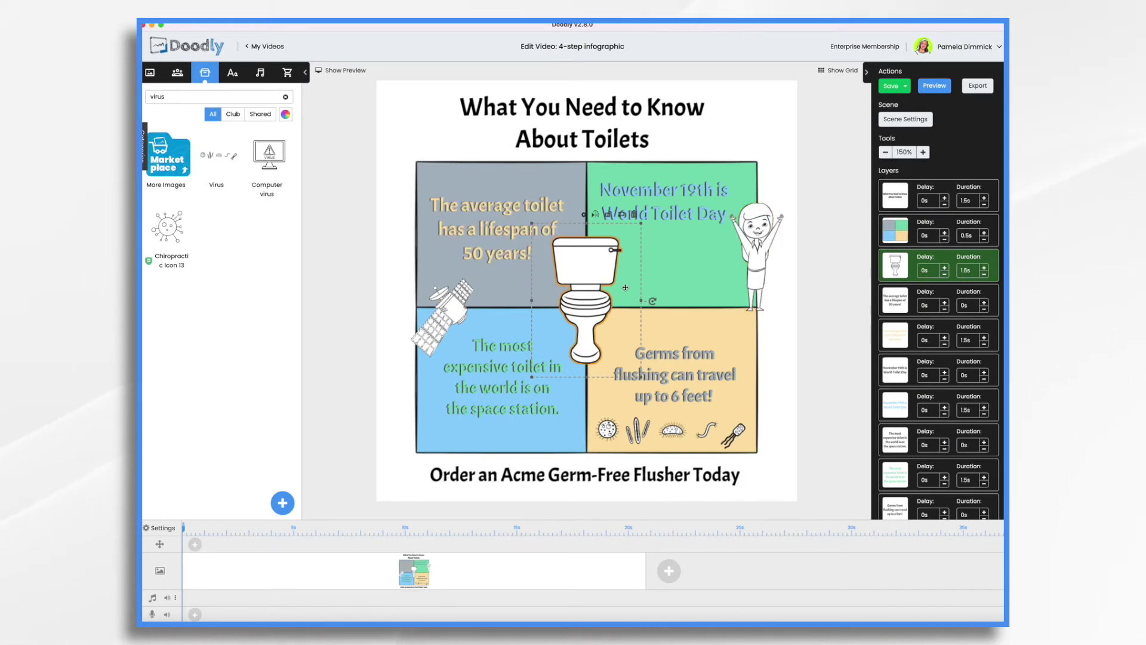
click(915, 305)
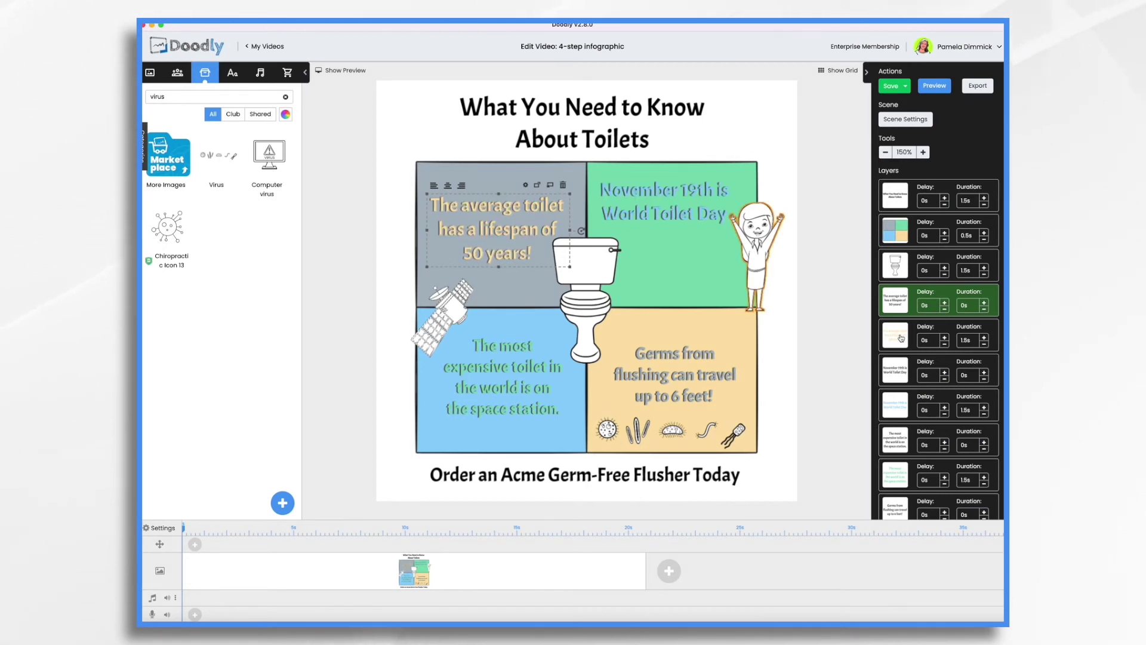
key(super+s)
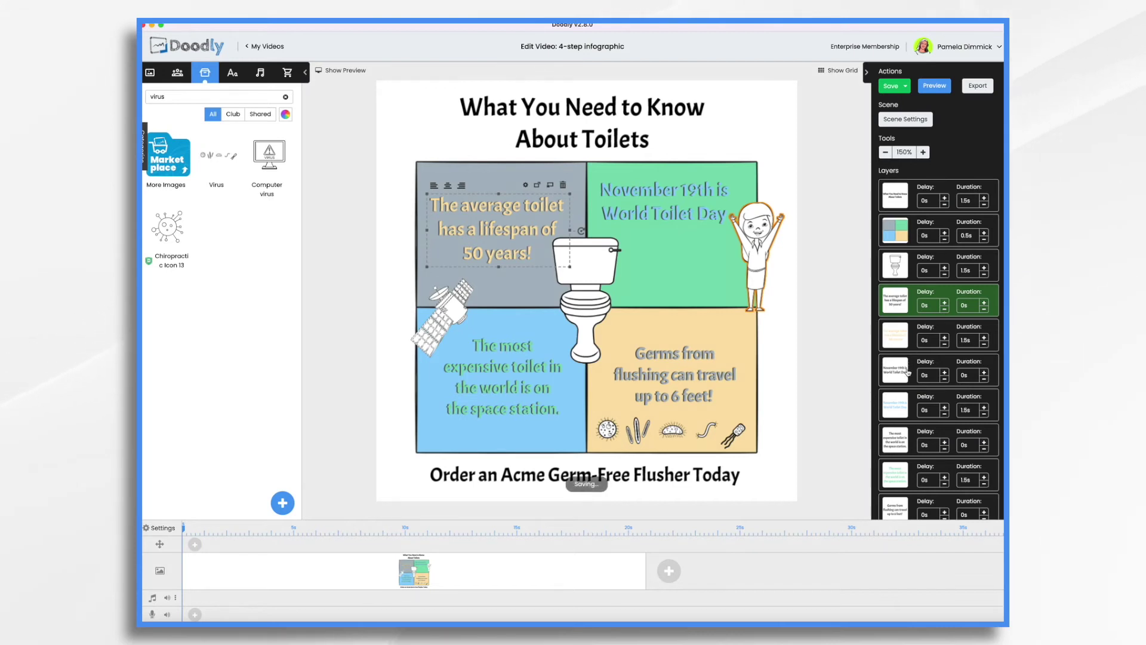
- Give the November 19th and most expensive toilet texts a 1s delay each
click(945, 373)
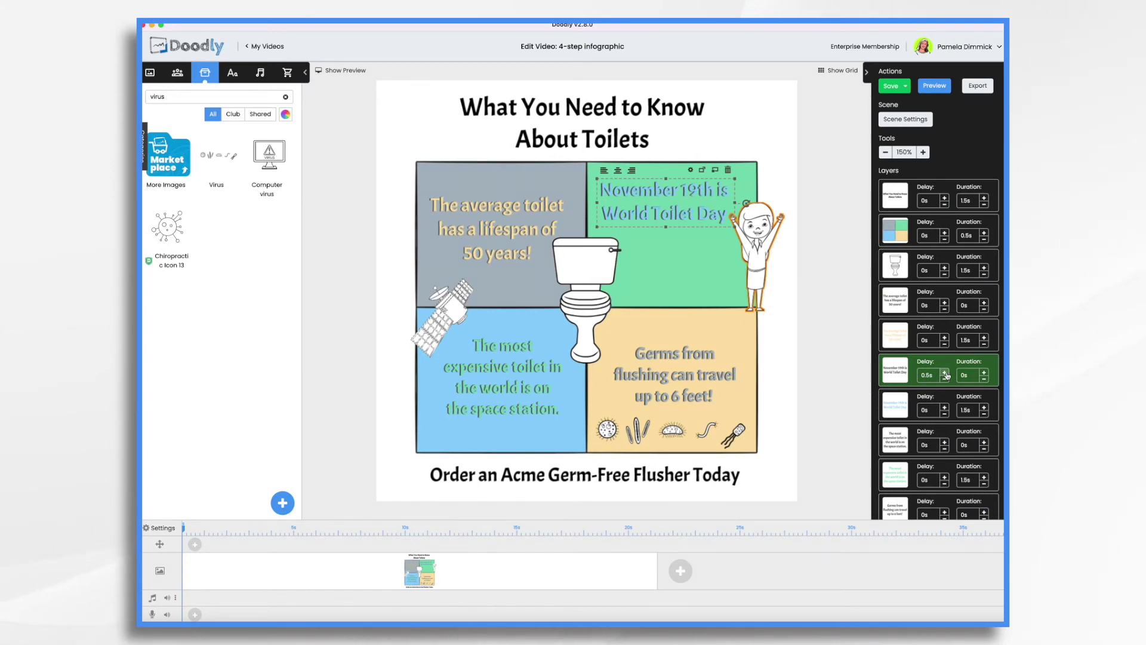
click(944, 372)
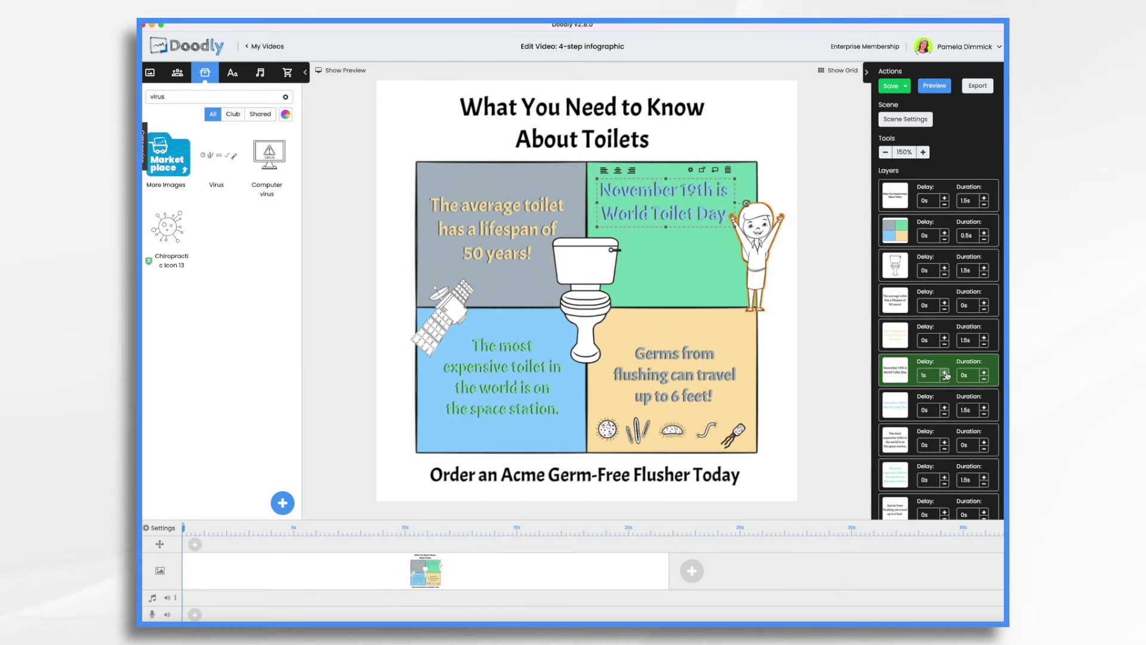
click(901, 412)
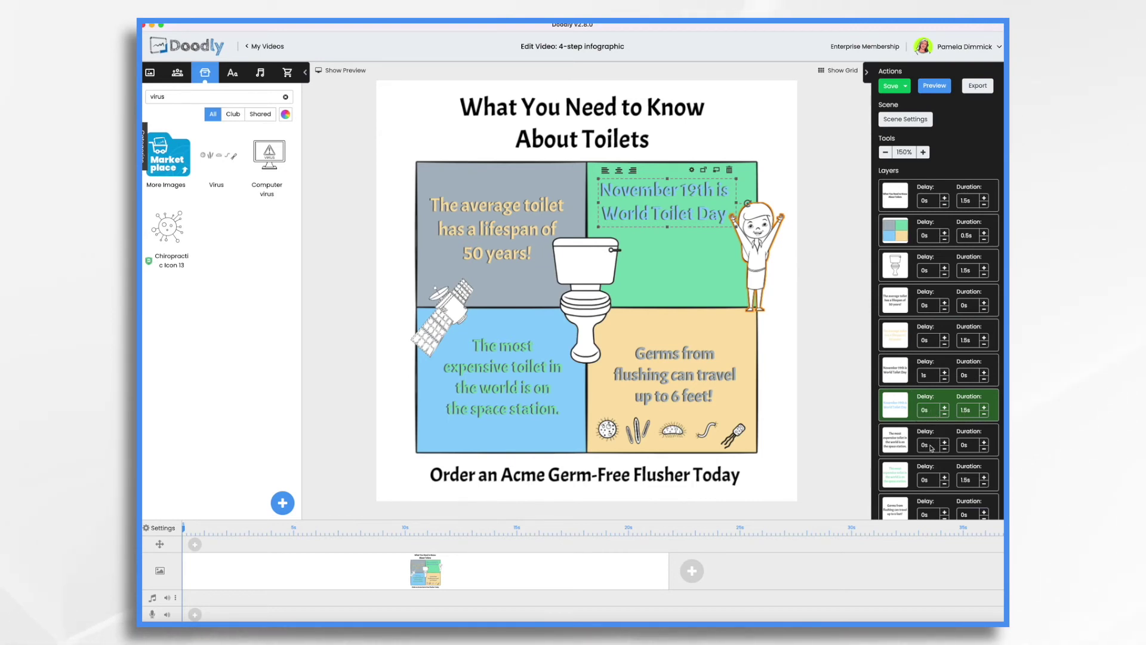
scroll(932, 448, down, 1)
click(888, 403)
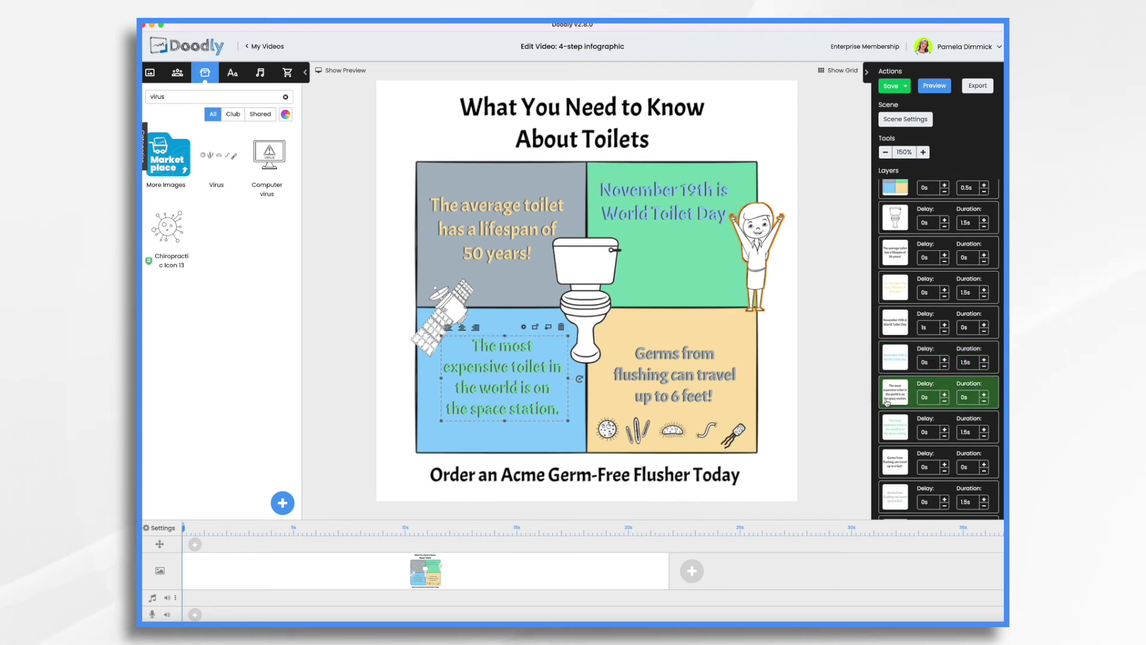
click(944, 394)
click(945, 394)
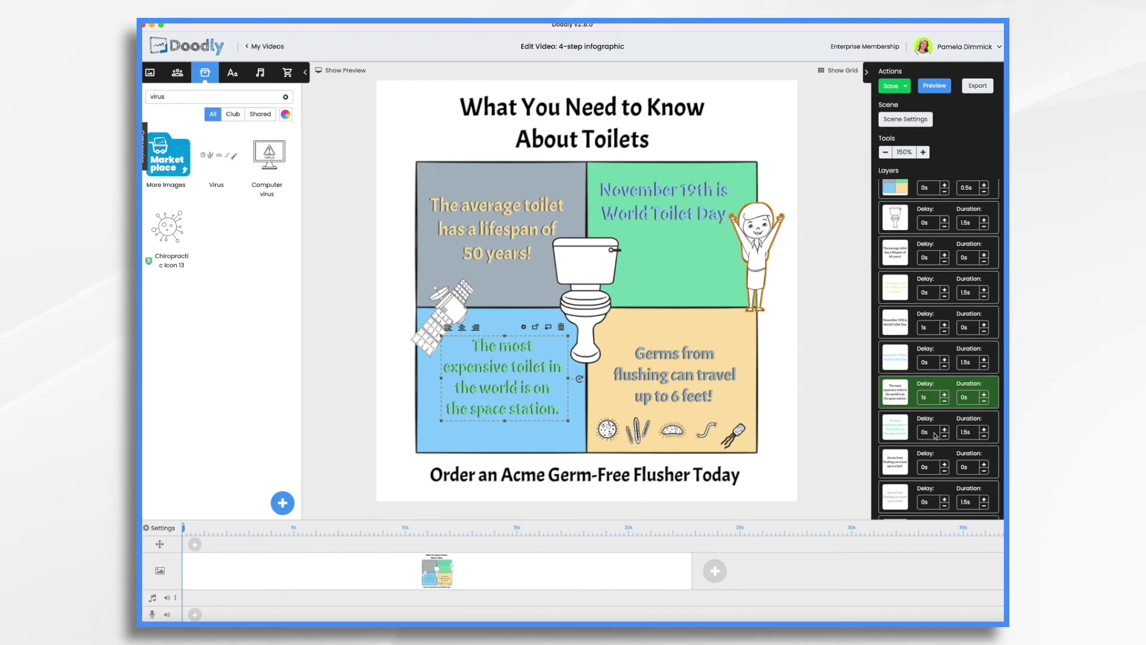
- Move the satellite layer above the Germs layers and delay the Germs text by 1s
scroll(907, 459, down, 3)
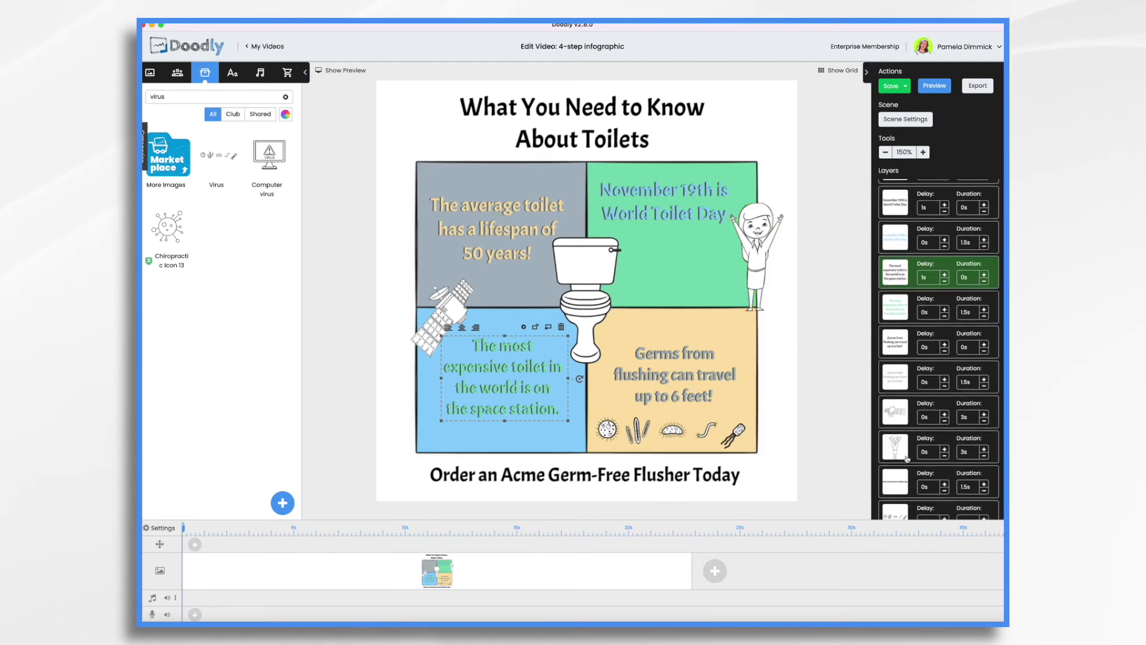
drag(893, 418, 940, 349)
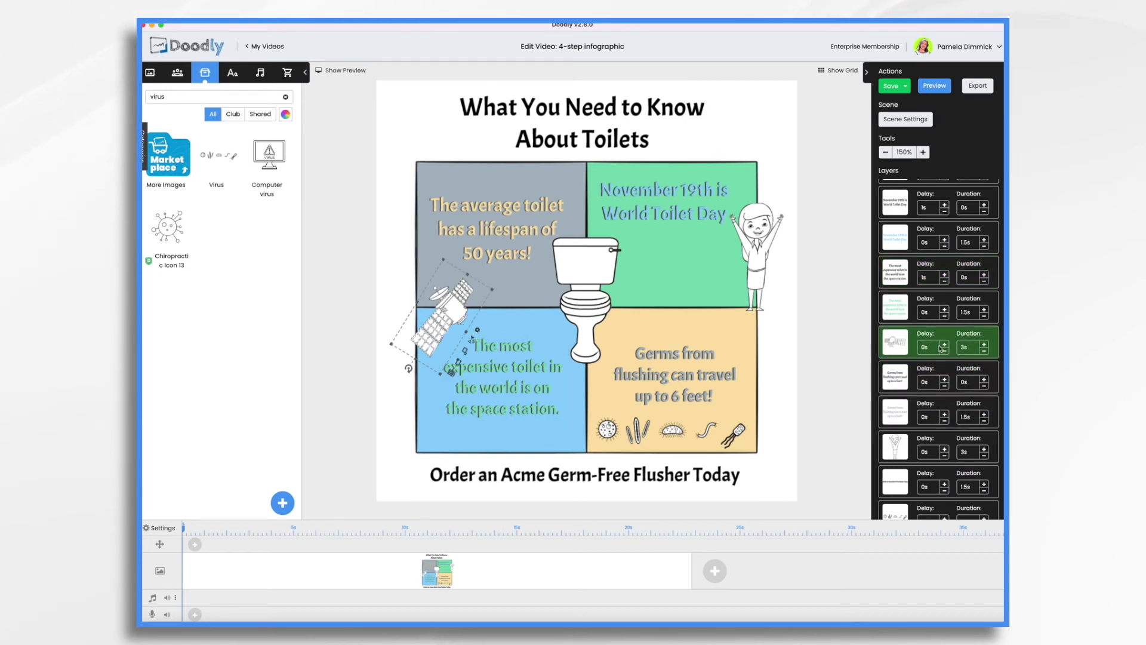
click(944, 379)
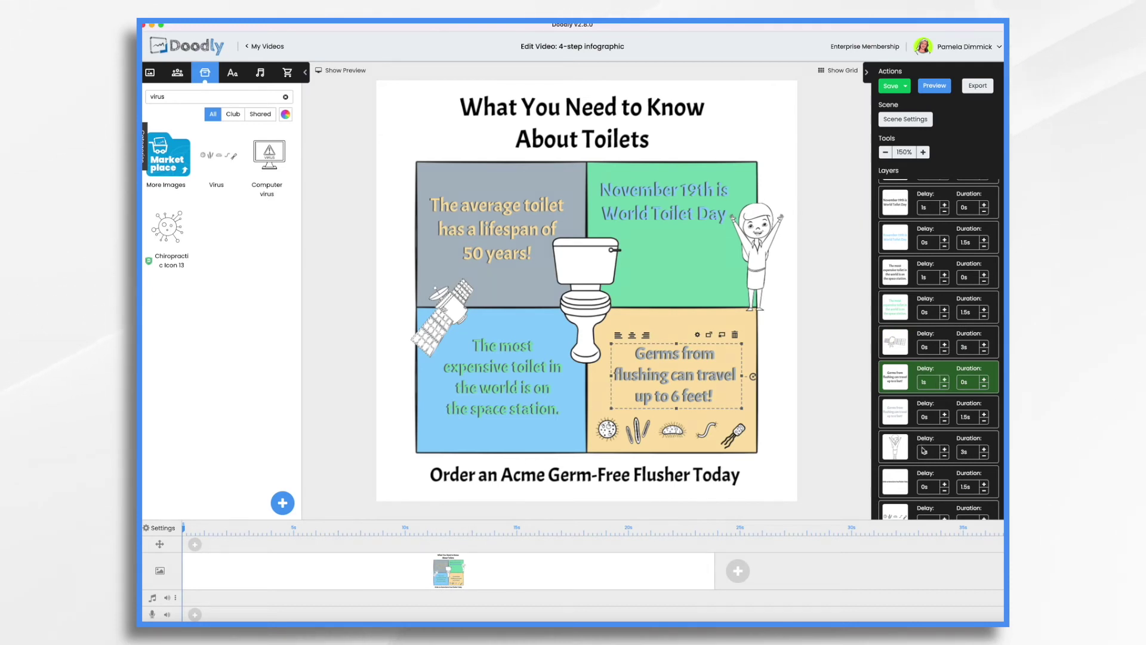
- Raise the icons layer above the figure, the figure above the satellite, and cut the figure to 2s
scroll(901, 453, down, 1)
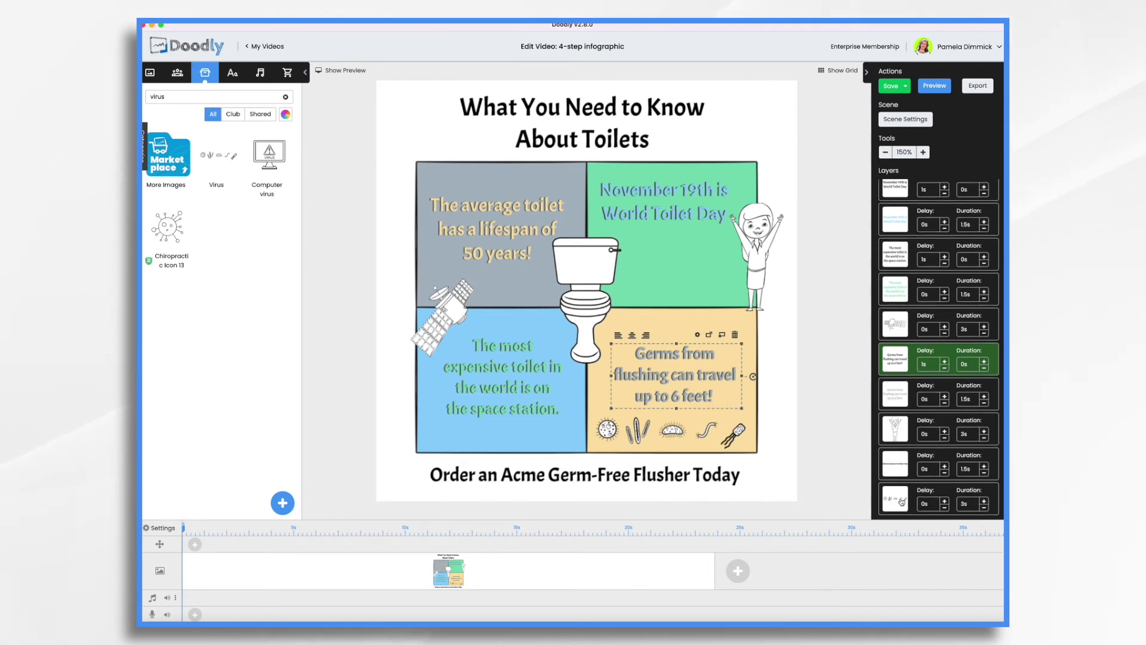
drag(896, 503, 906, 429)
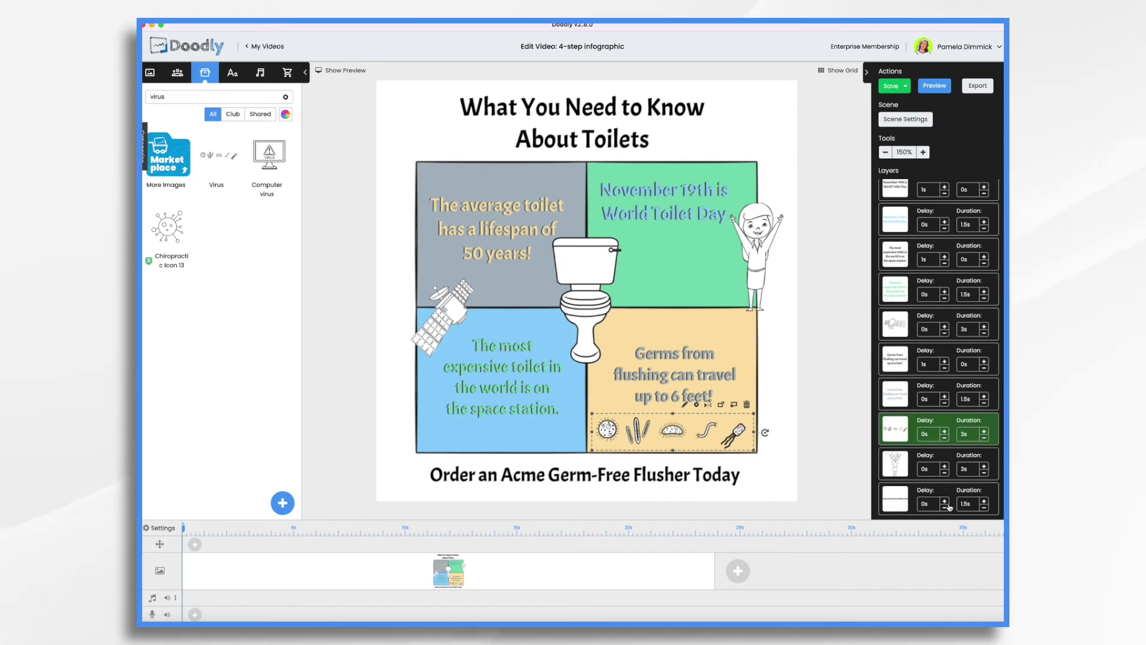
drag(902, 478, 907, 257)
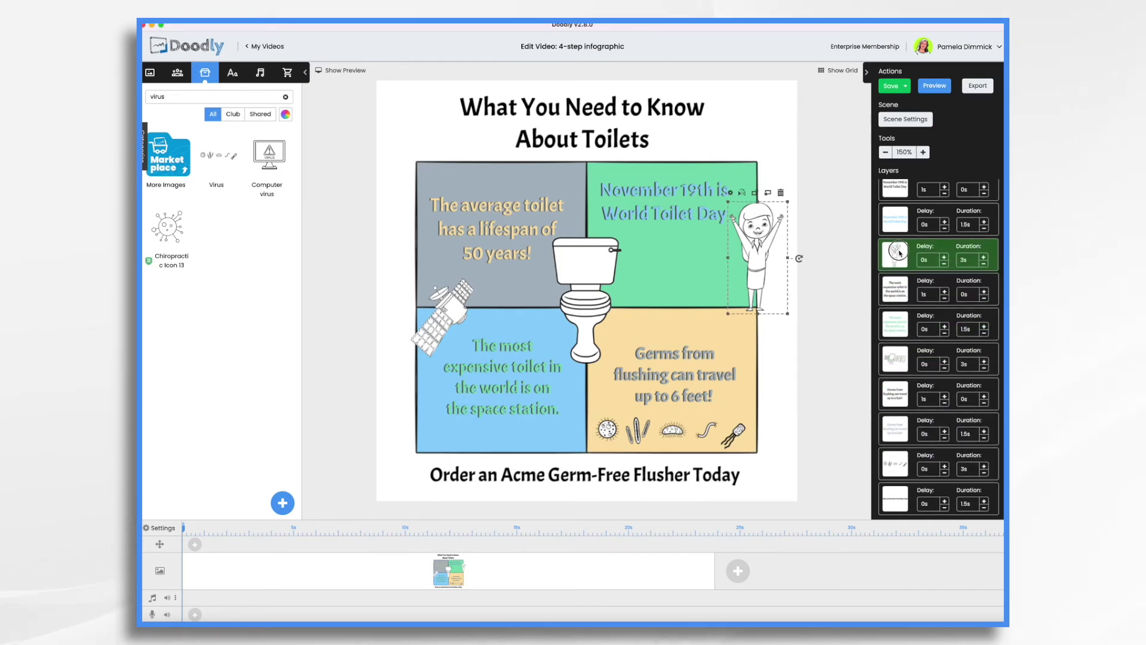
click(985, 264)
click(985, 264)
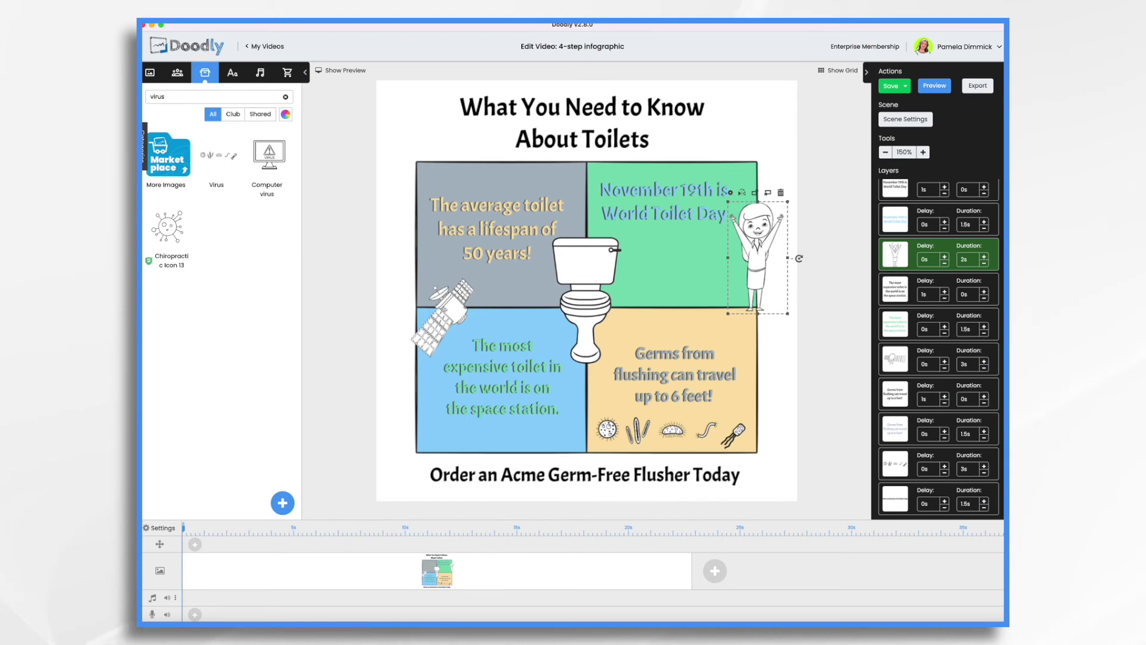
- Give the 'Order an Acme' line a 1s delay and 2.5s duration
click(945, 502)
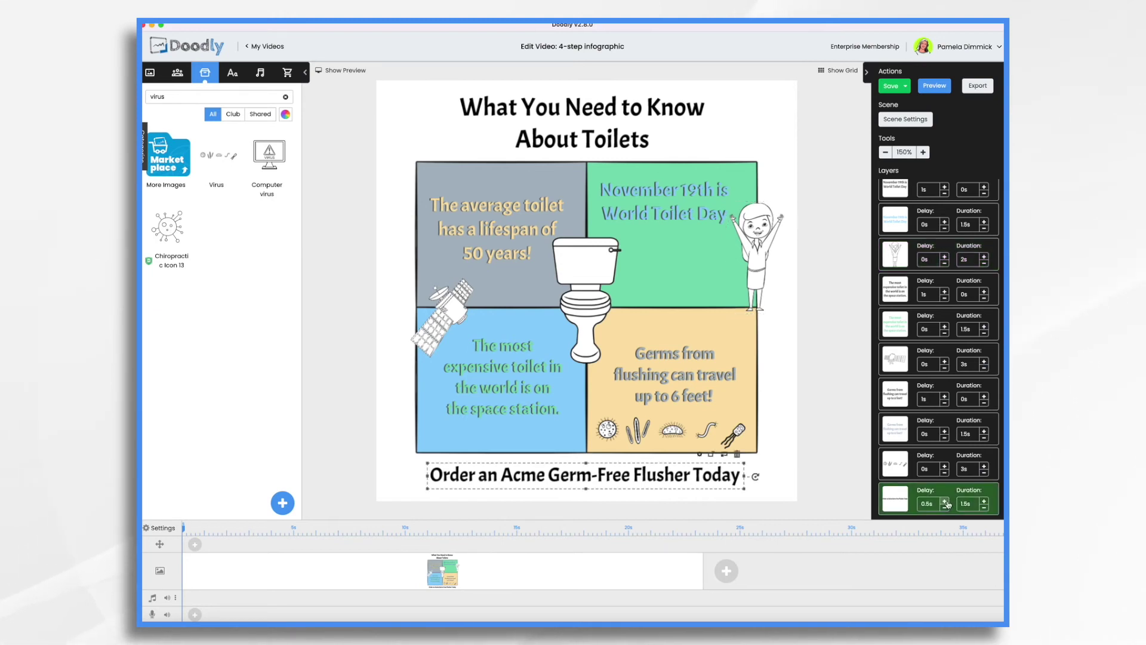
click(945, 501)
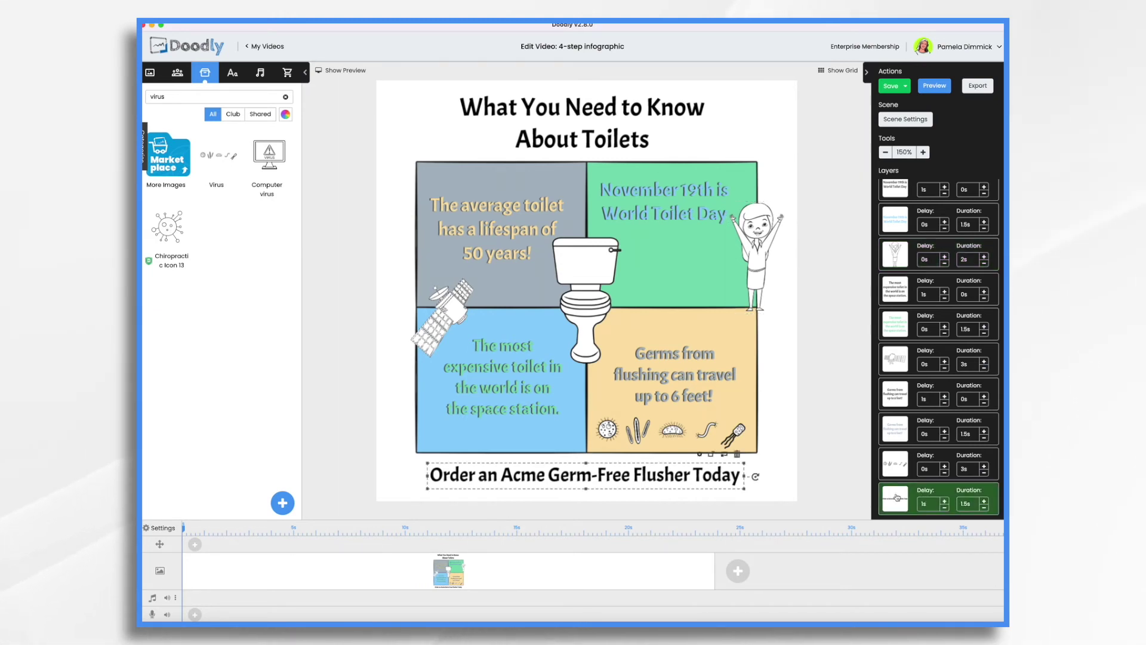
click(985, 502)
click(985, 501)
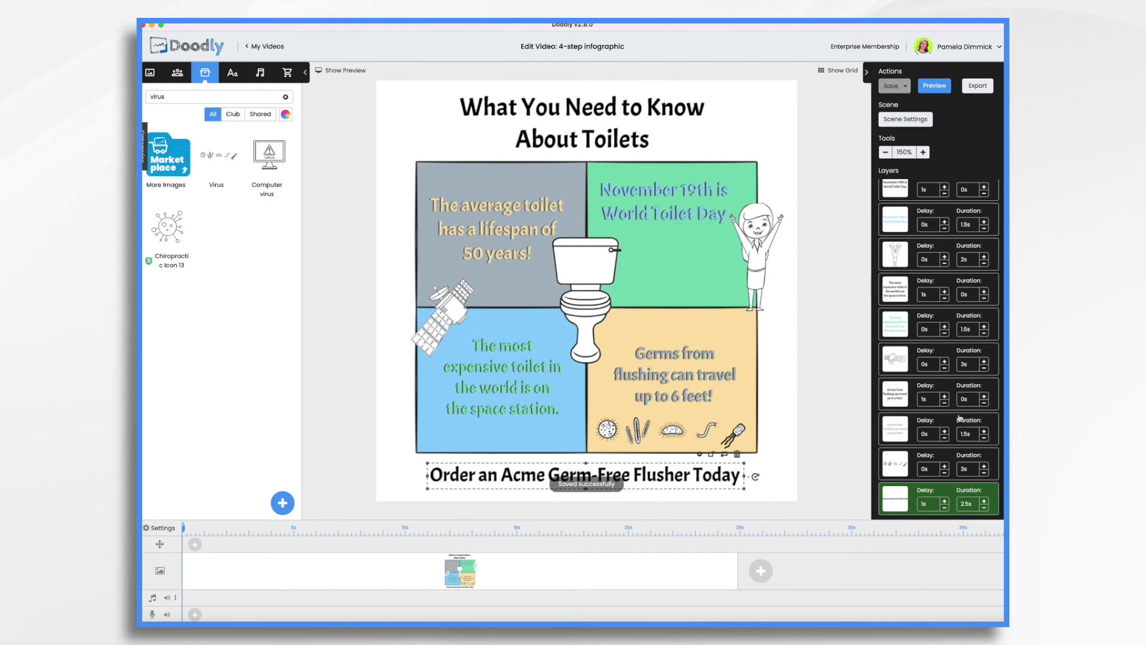
- Set the average toilet, most expensive toilet and germs texts, satellite and virus icons to 2s
scroll(928, 251, up, 3)
scroll(928, 251, up, 2)
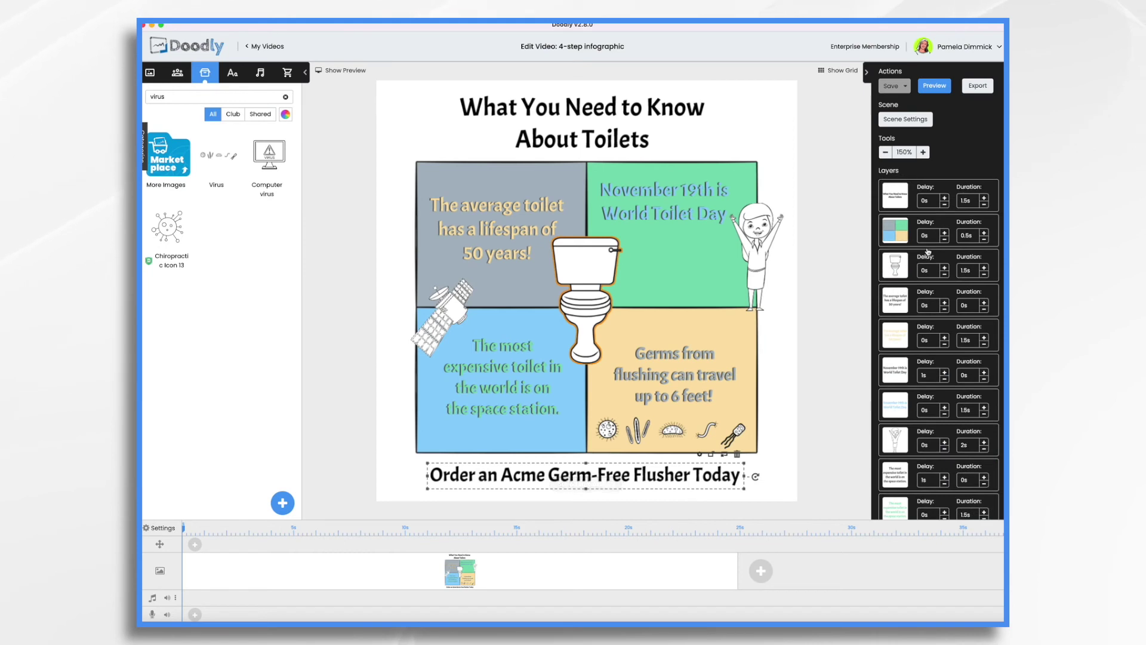
click(985, 338)
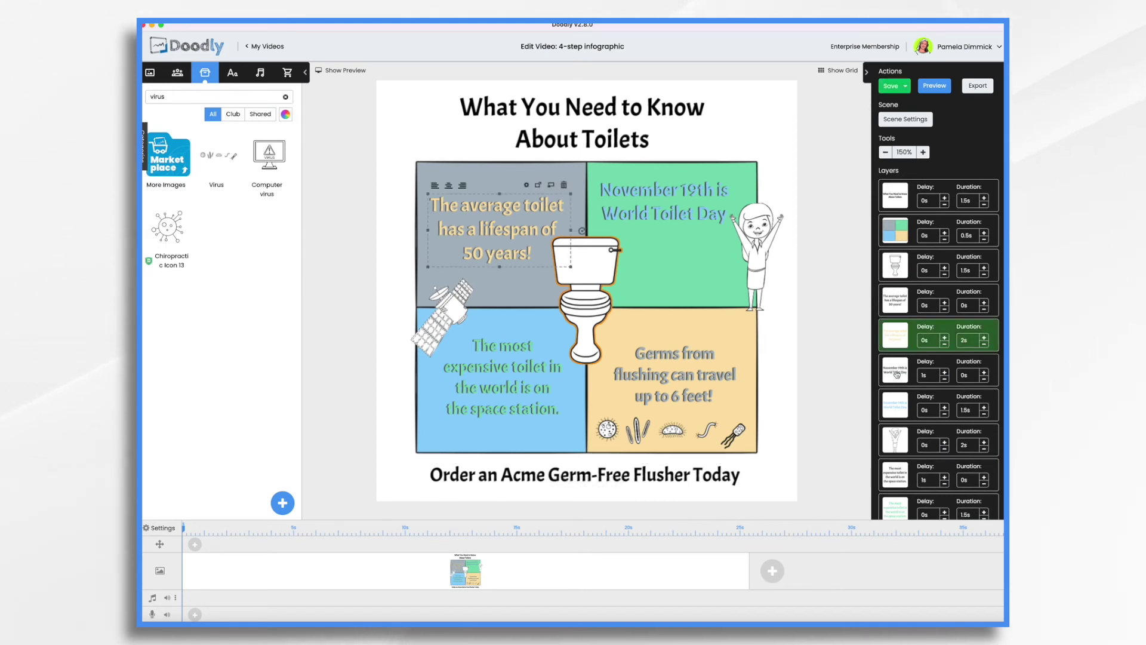
scroll(967, 418, down, 1)
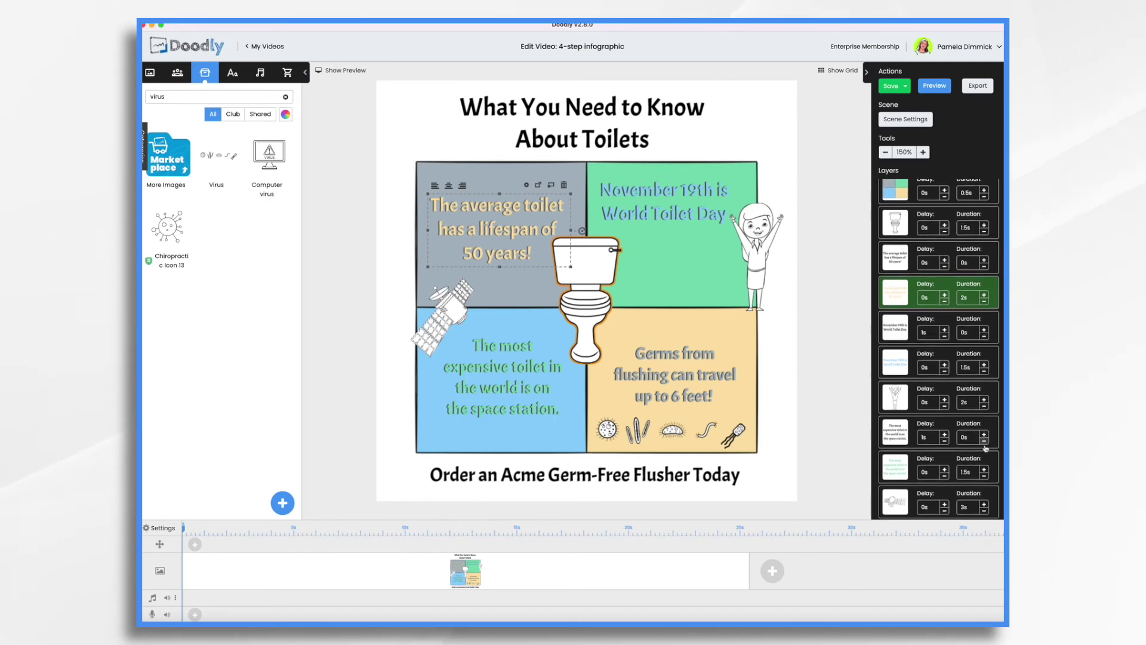
click(985, 469)
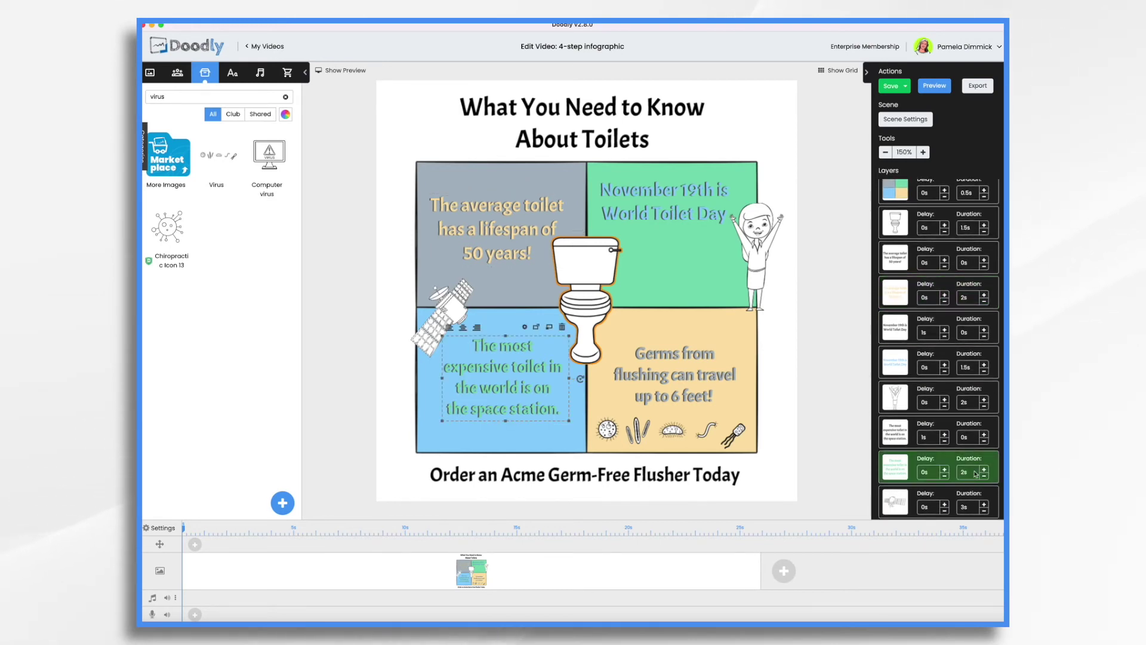
scroll(973, 472, down, 3)
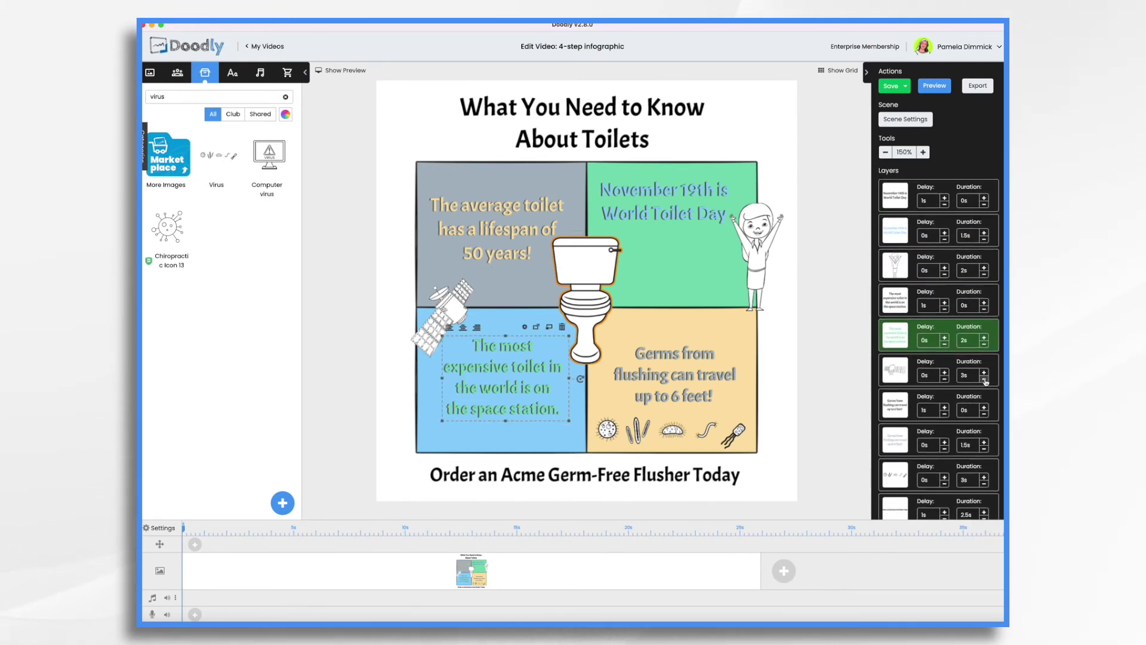
click(984, 379)
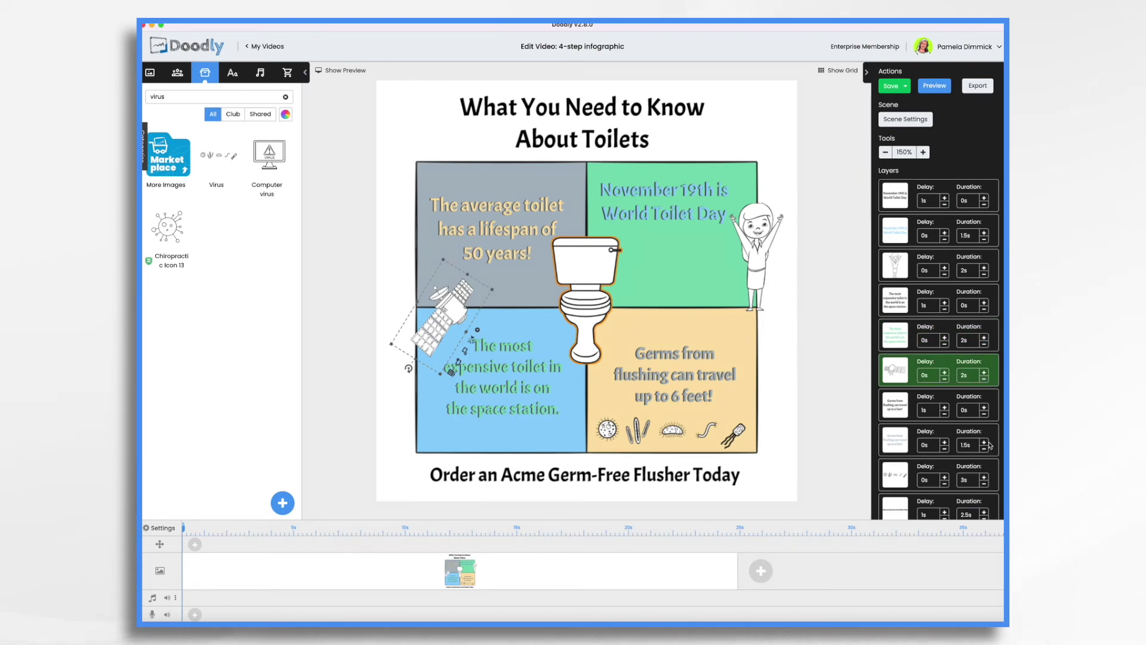
click(984, 442)
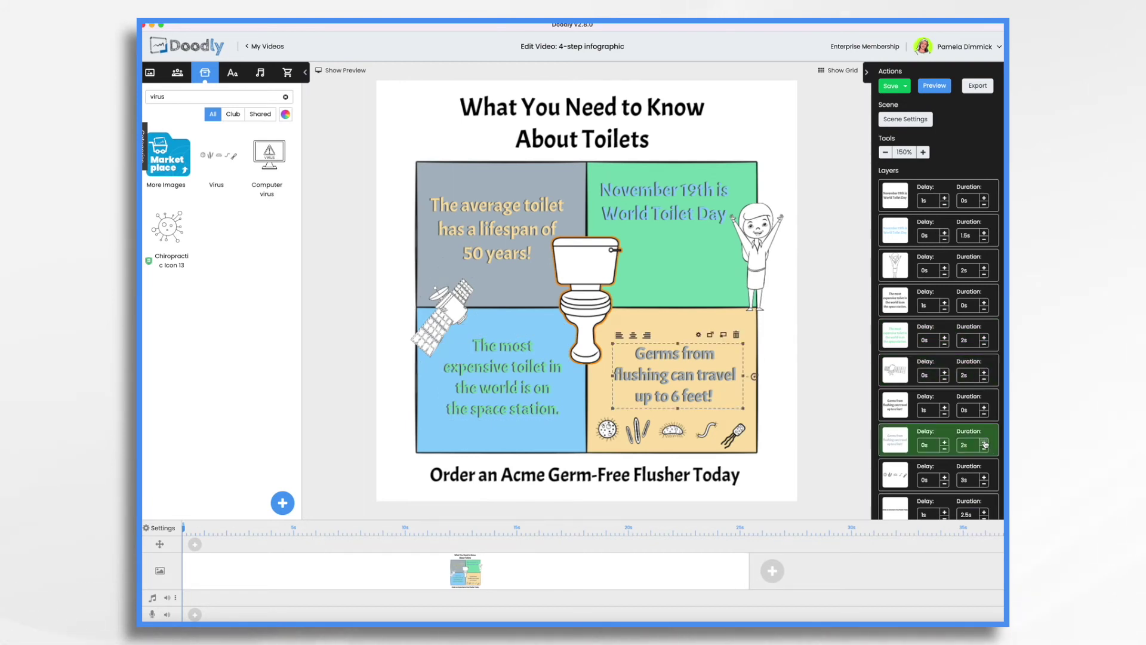
scroll(976, 478, down, 1)
click(985, 473)
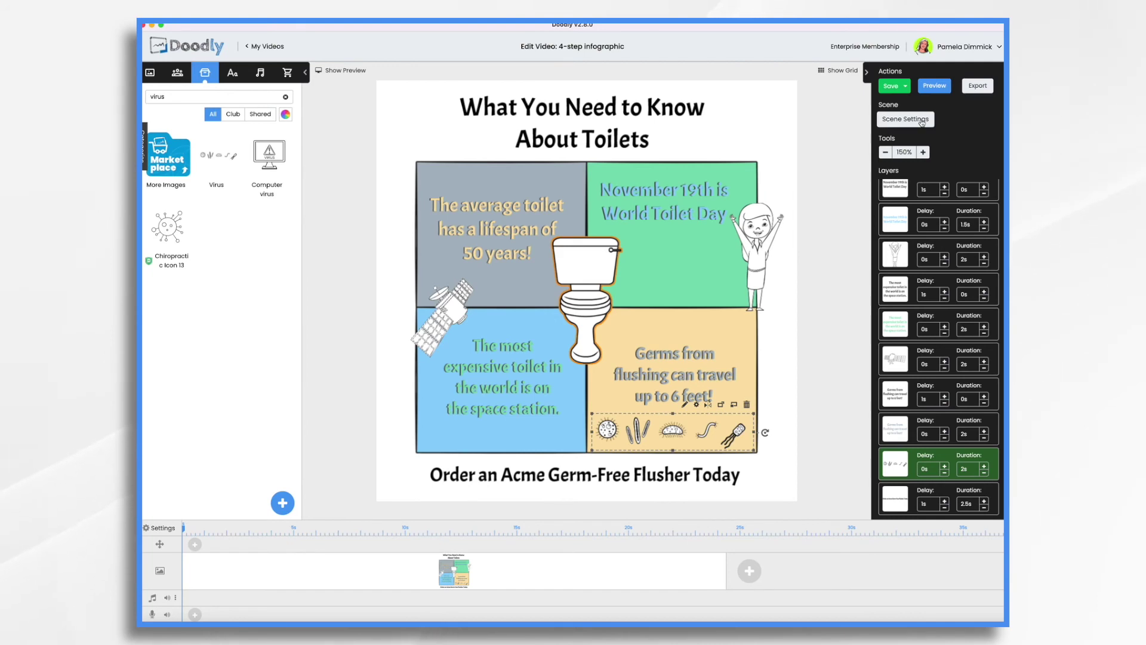
- Apply the scene settings, extending the scene's end hold from 0.5s to 5s
click(923, 121)
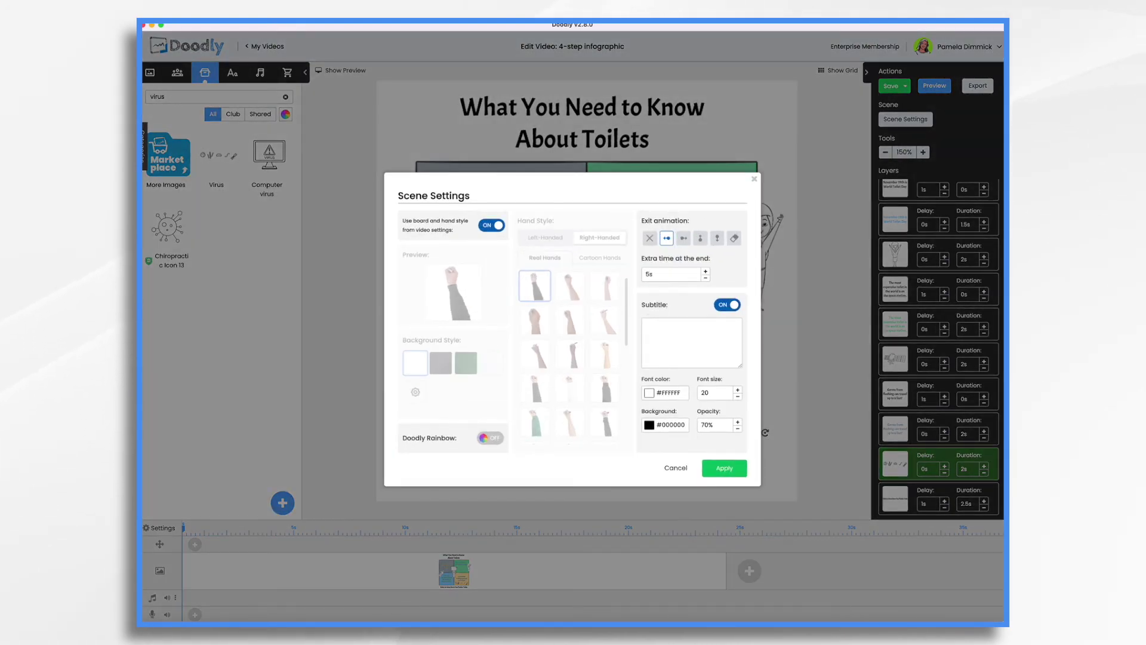
click(725, 468)
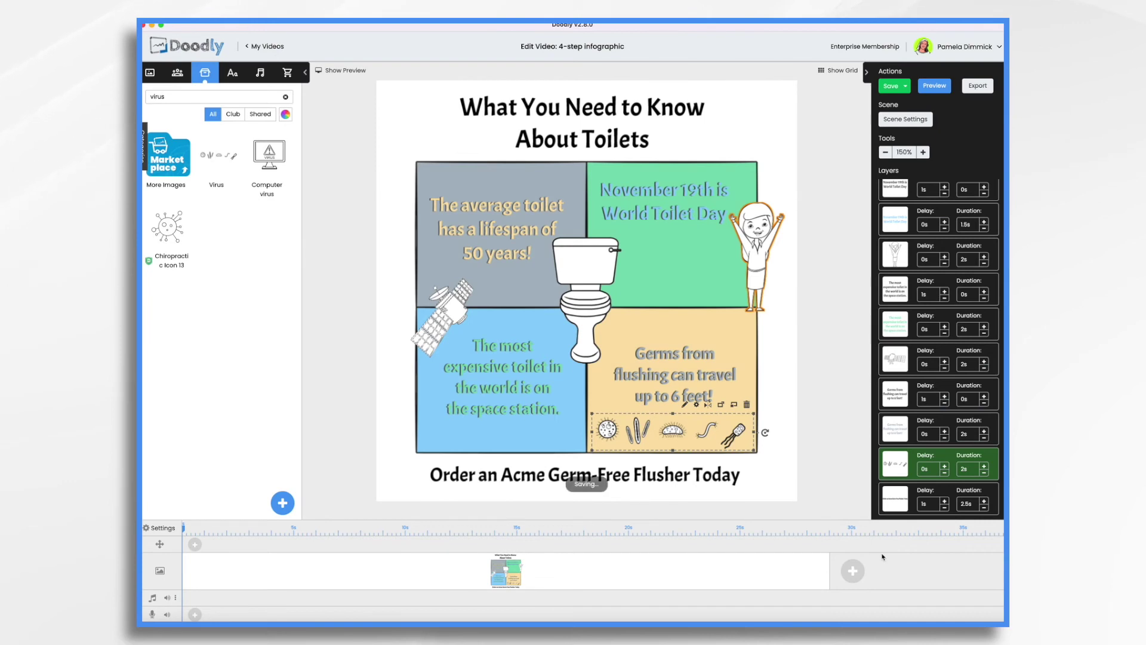
- Add the Assembled track from the Music sound category to the timeline's audio row
click(261, 73)
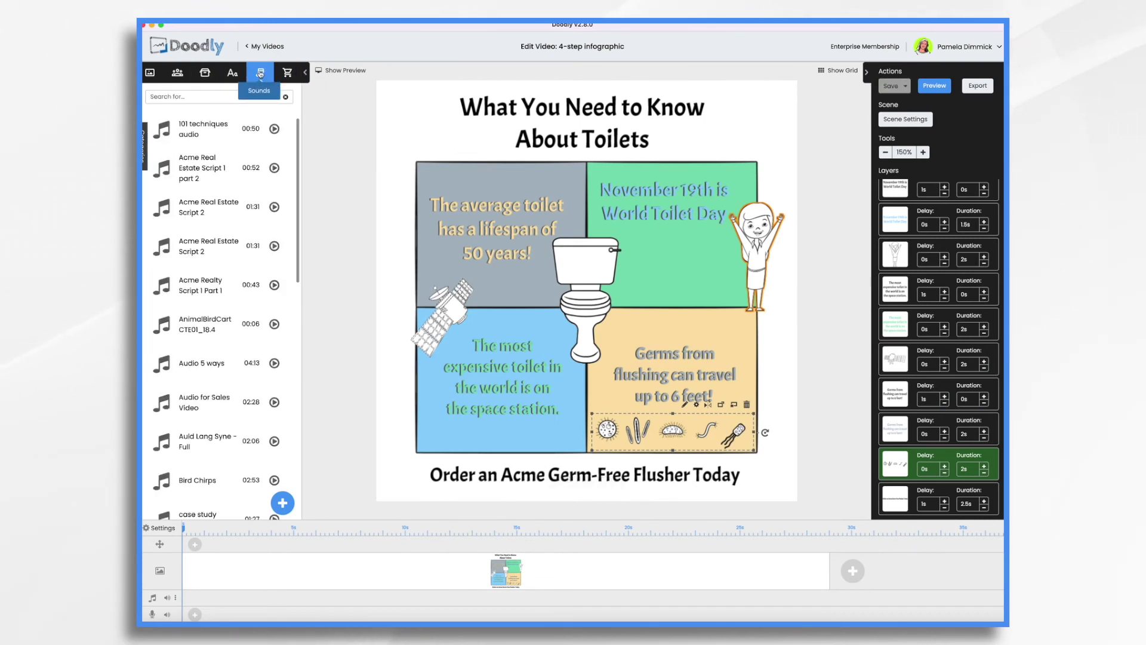
click(145, 147)
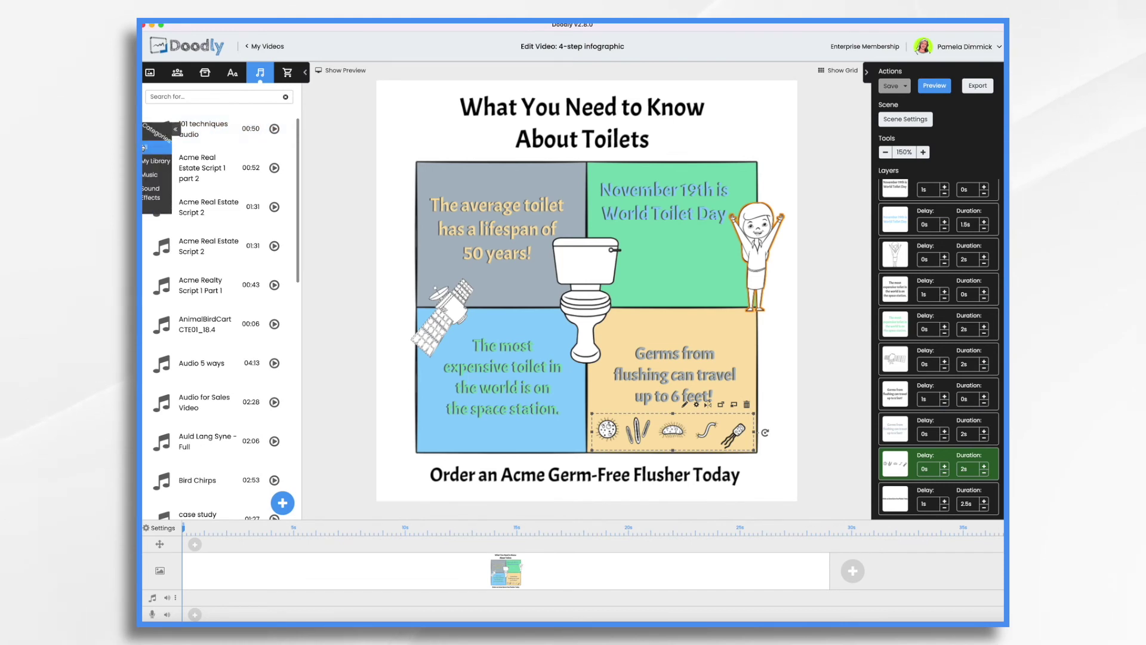
click(150, 177)
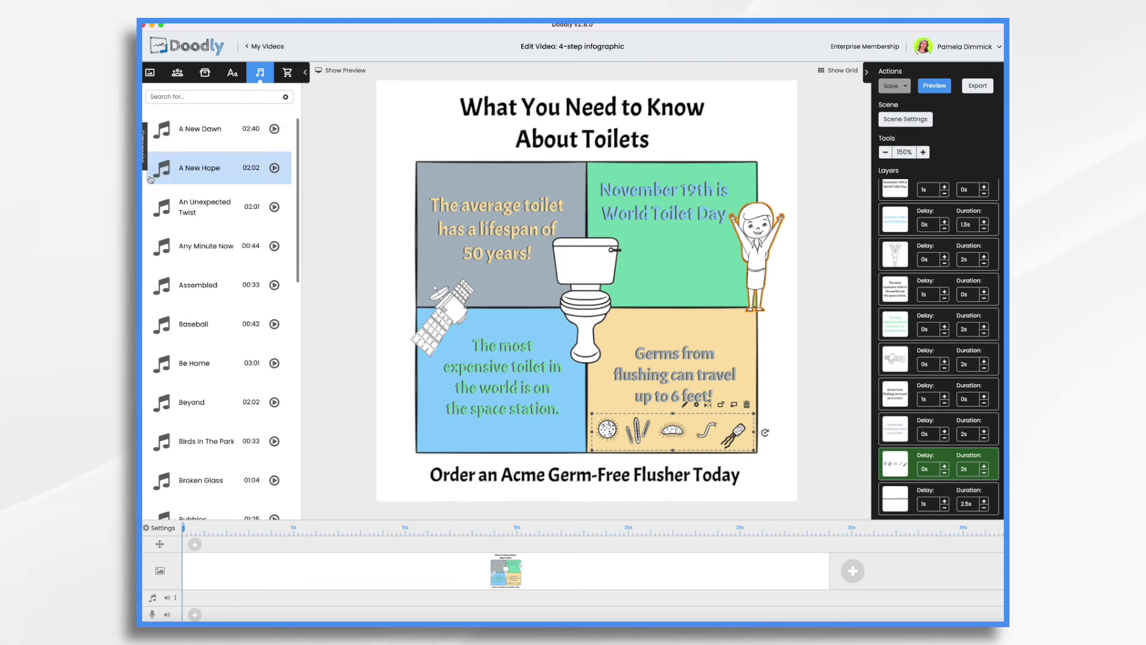
scroll(214, 314, down, 3)
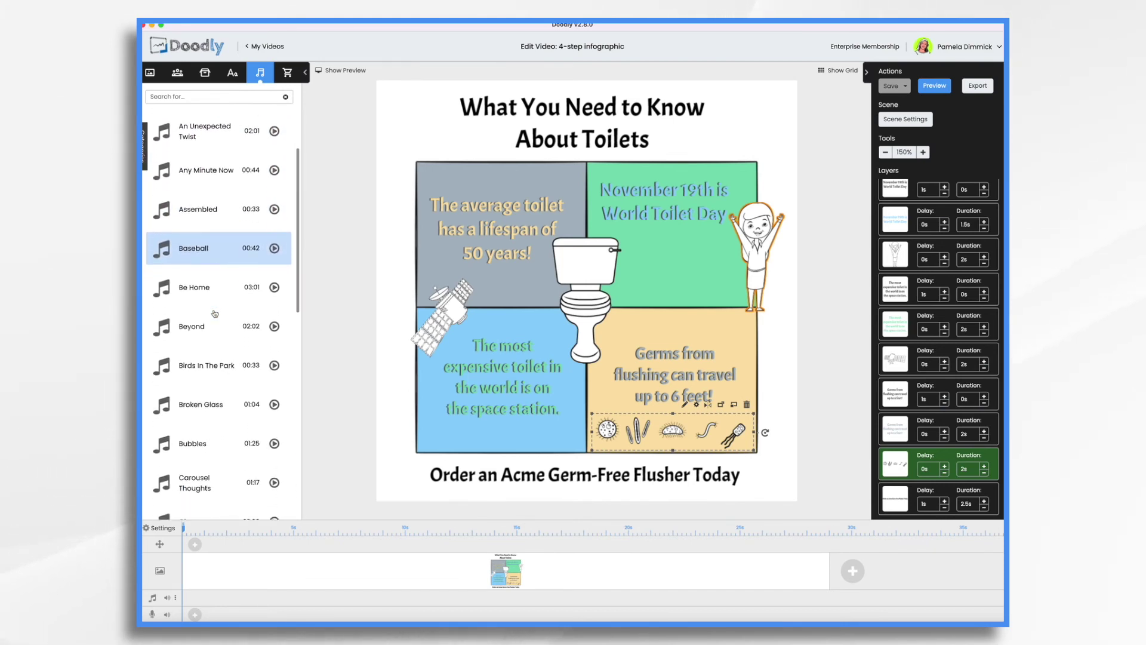
scroll(215, 314, down, 1)
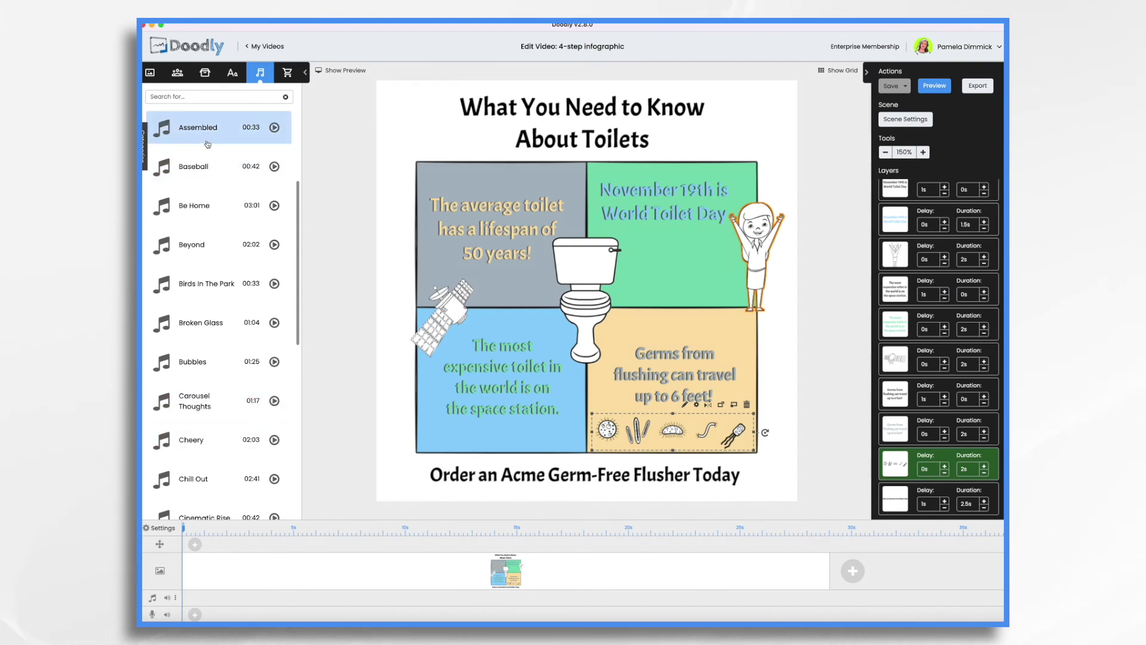
drag(208, 127, 249, 603)
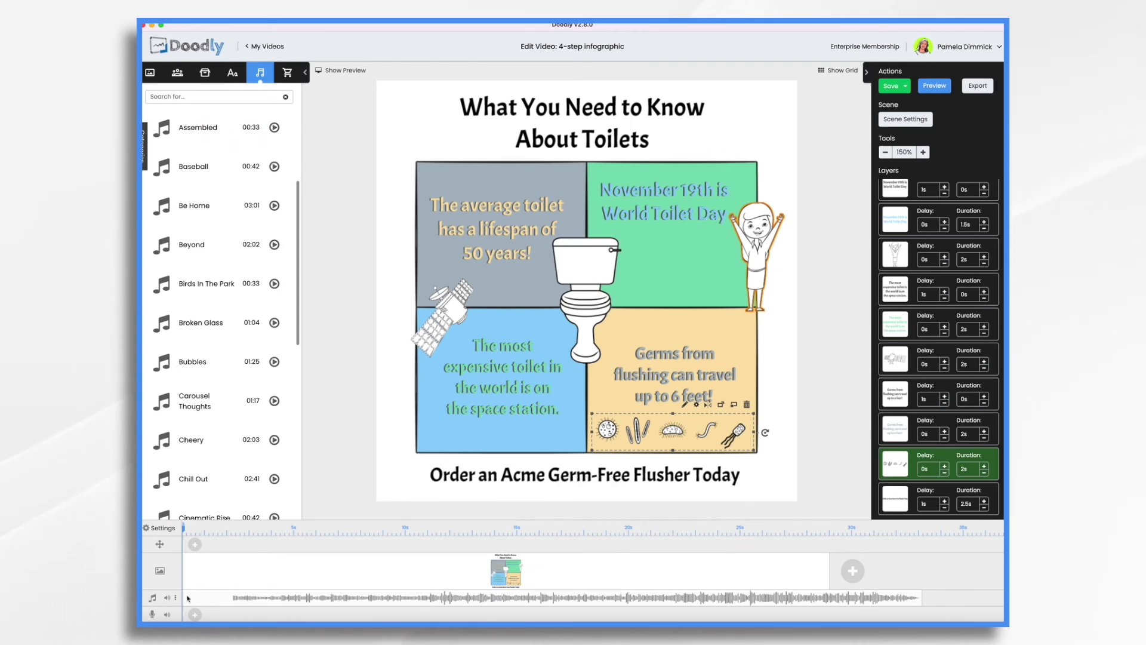
- Trim the Assembled clip's start, align it with the scene, and reapply the scene settings
click(211, 532)
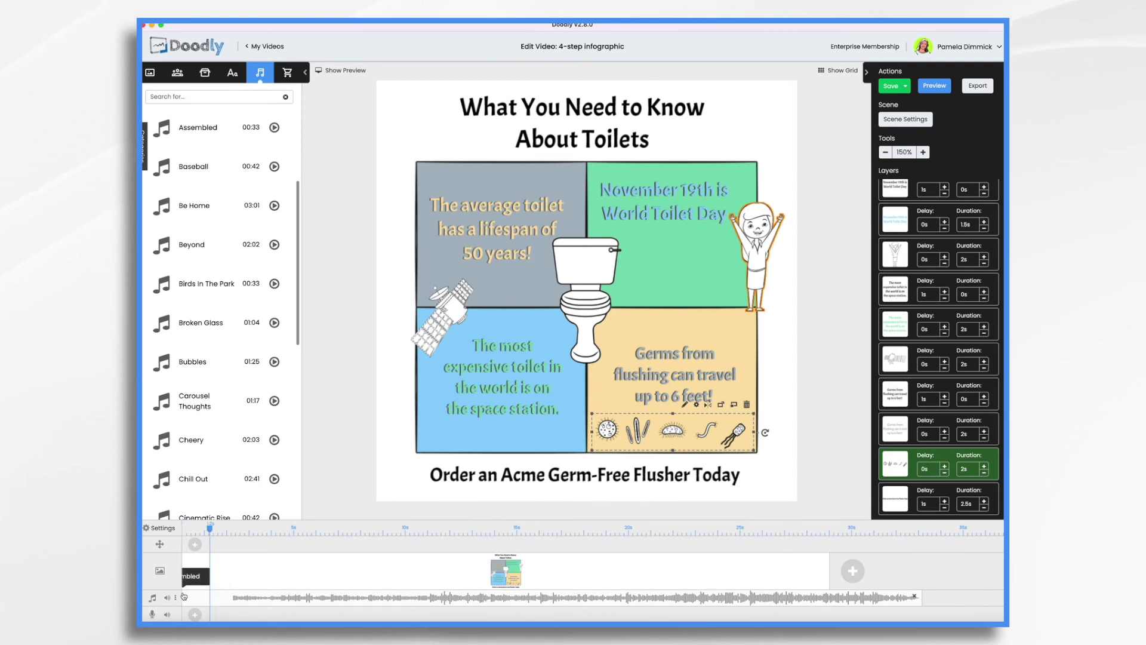
drag(183, 593, 233, 593)
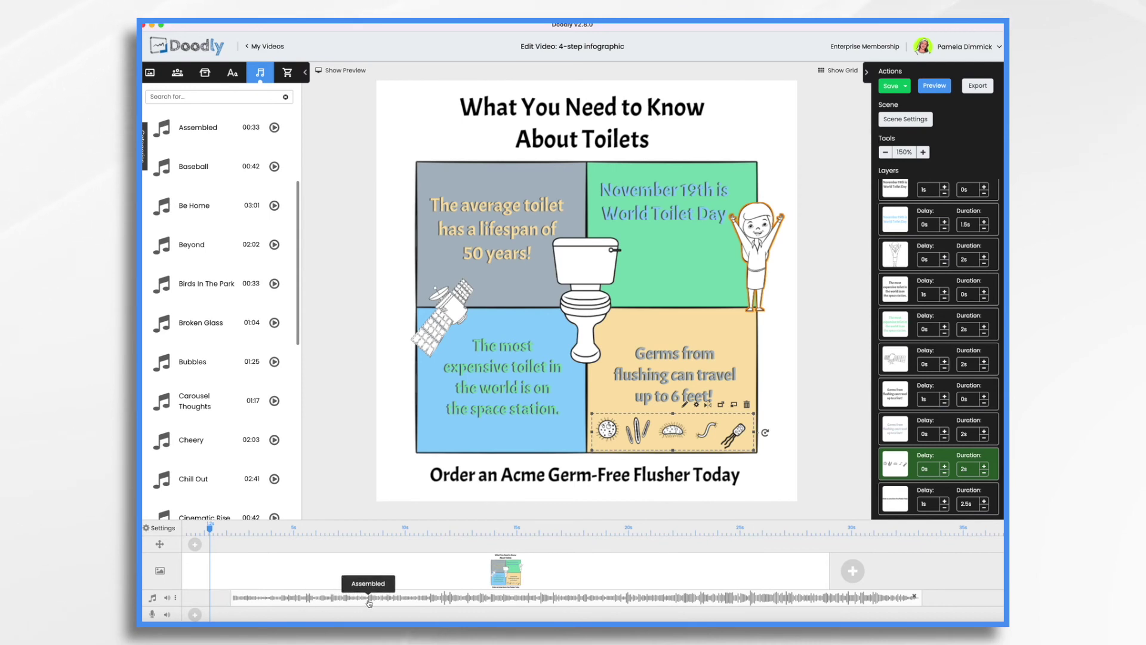
drag(369, 603, 314, 599)
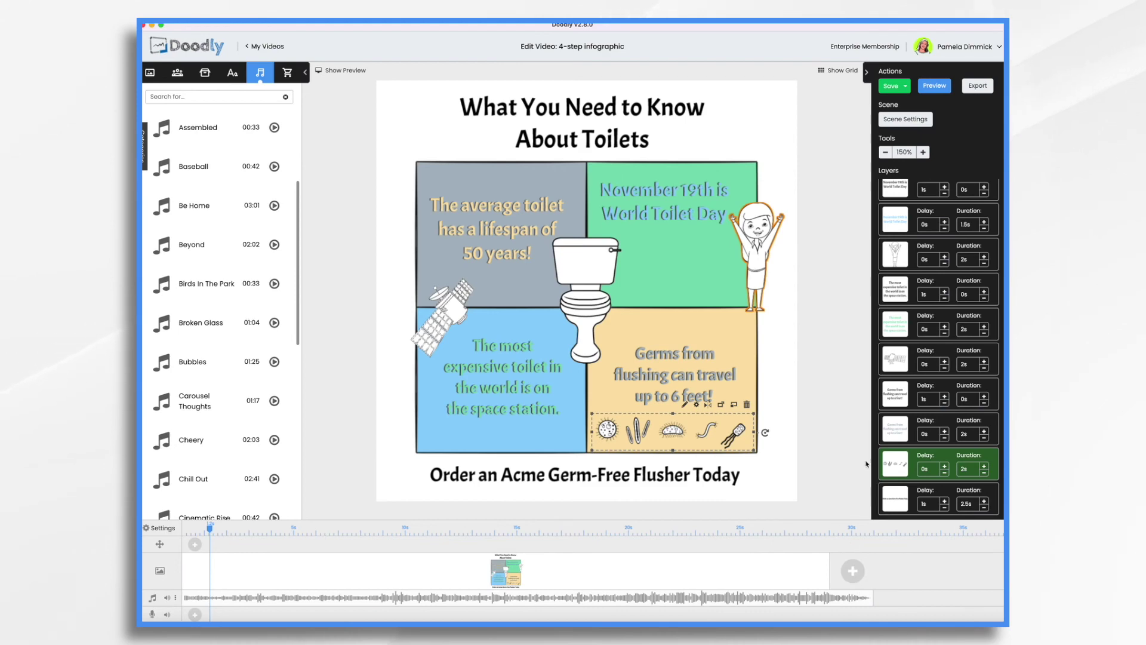
click(915, 120)
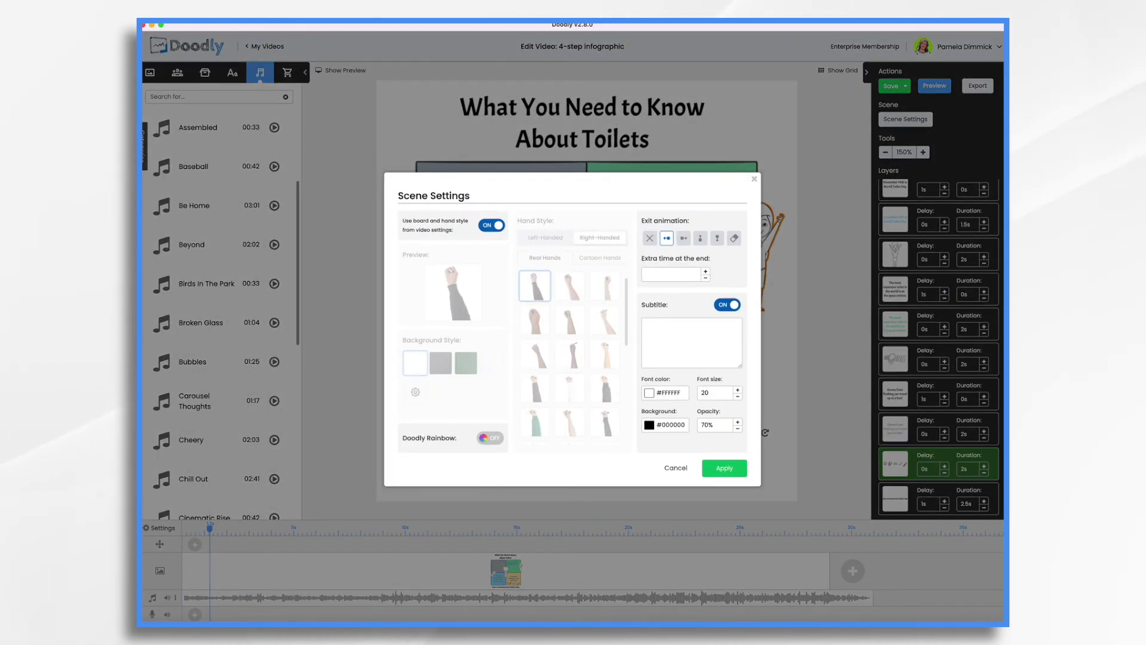
click(725, 469)
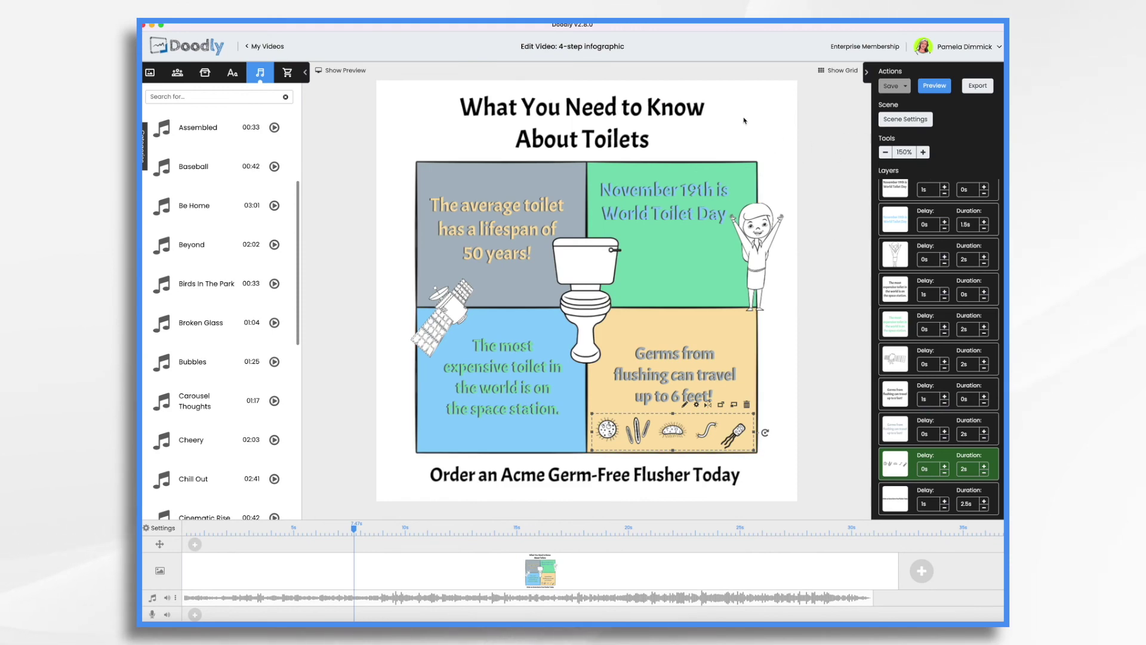
- Set the video's erase mode to Off and choose the darker-skinned real drawing hand
click(162, 529)
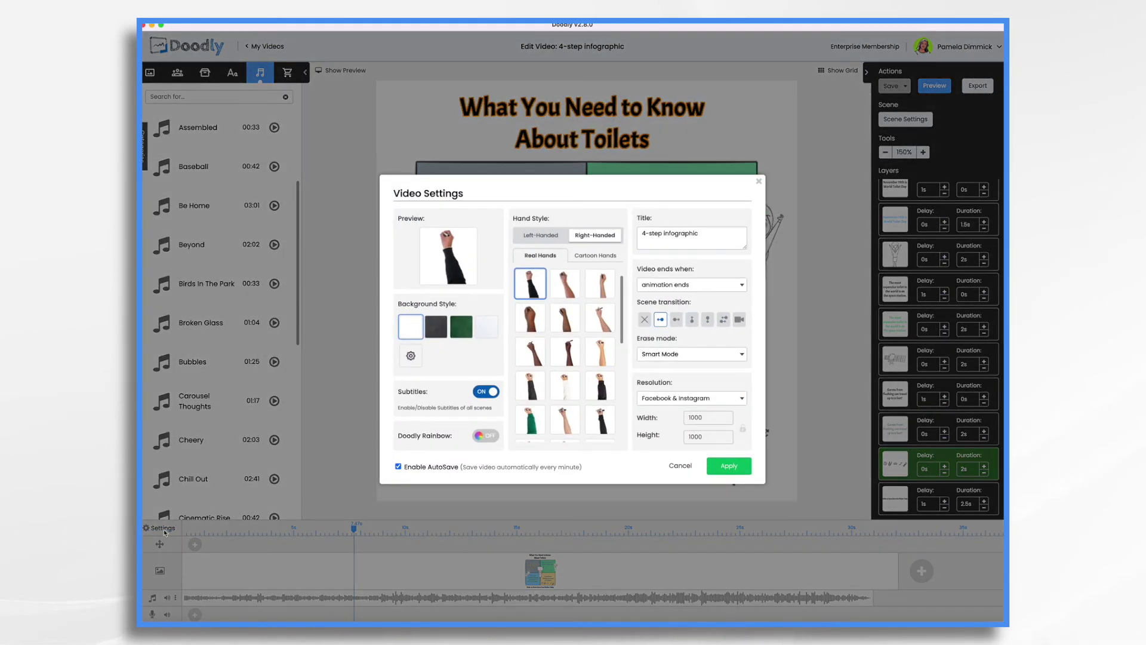
click(668, 356)
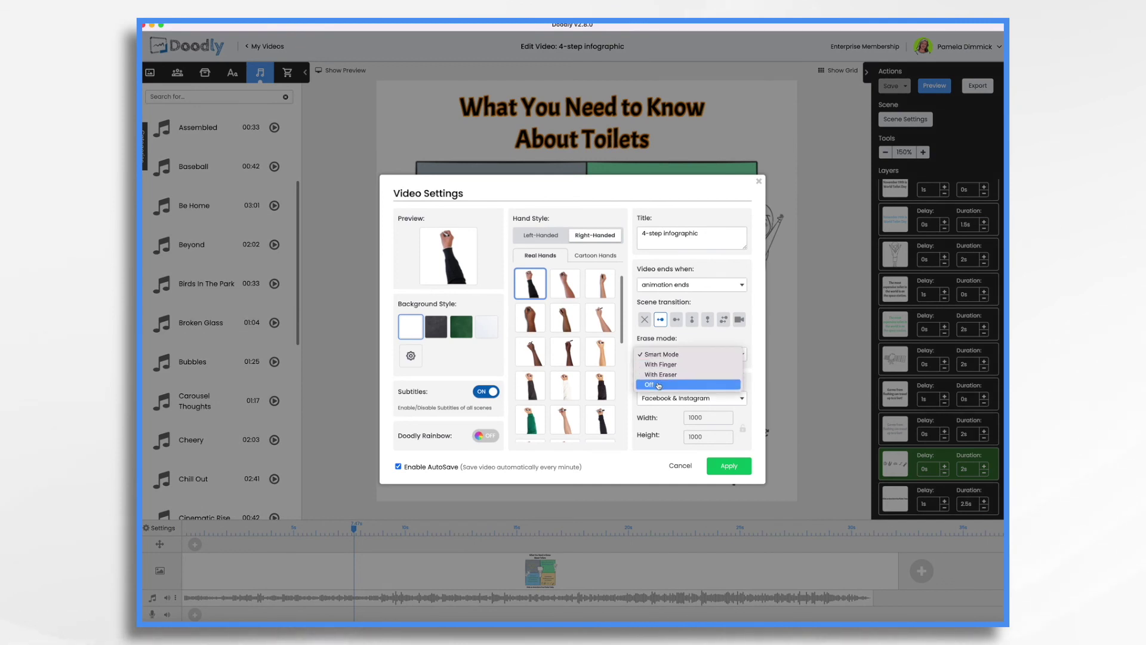
click(659, 385)
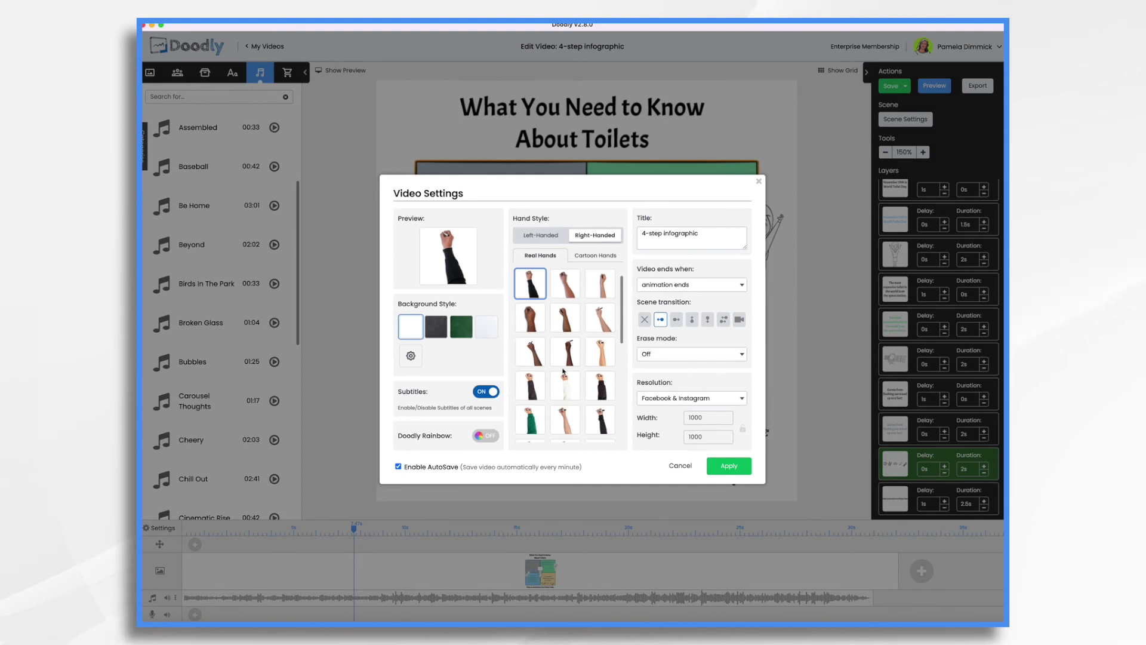
scroll(572, 387, down, 2)
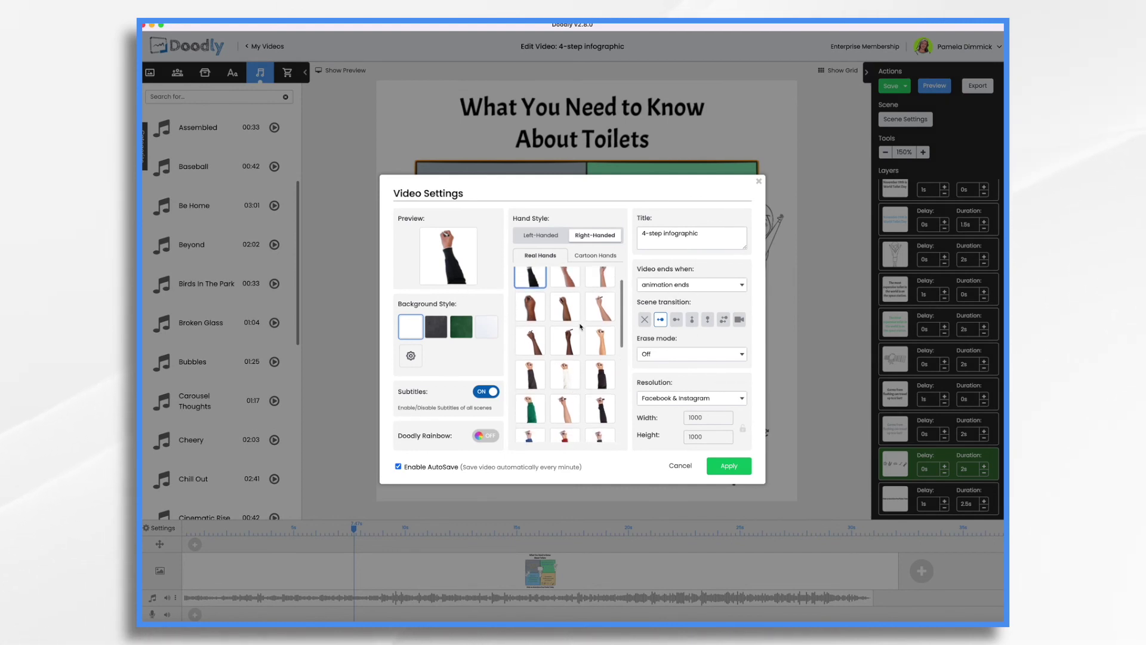
scroll(580, 326, down, 1)
click(535, 299)
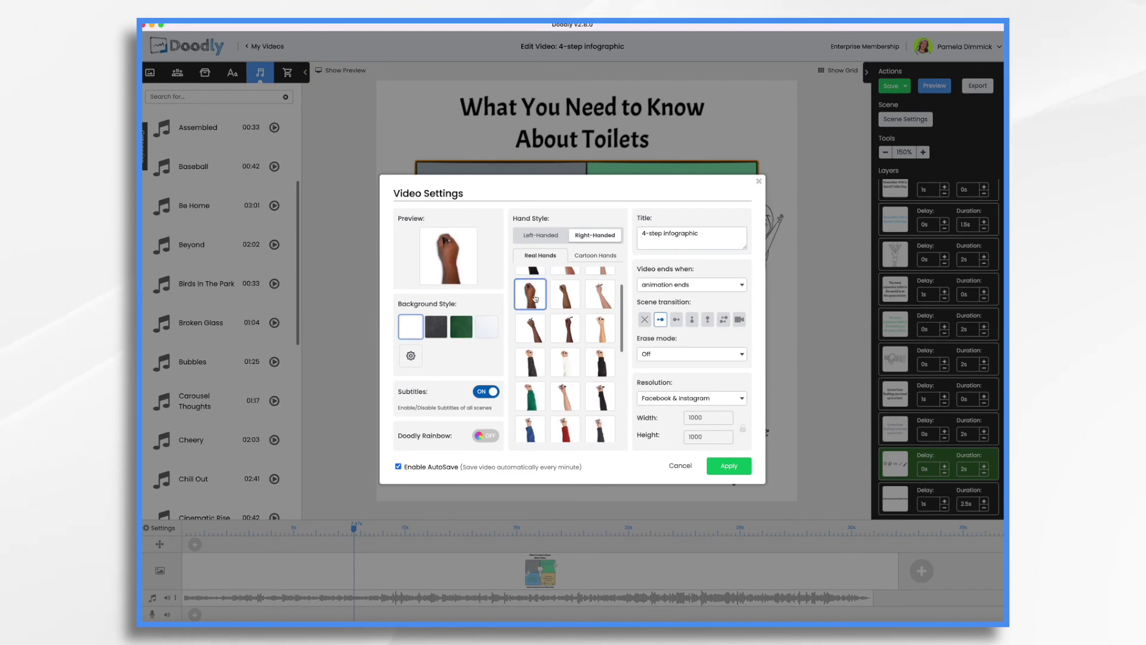
click(736, 467)
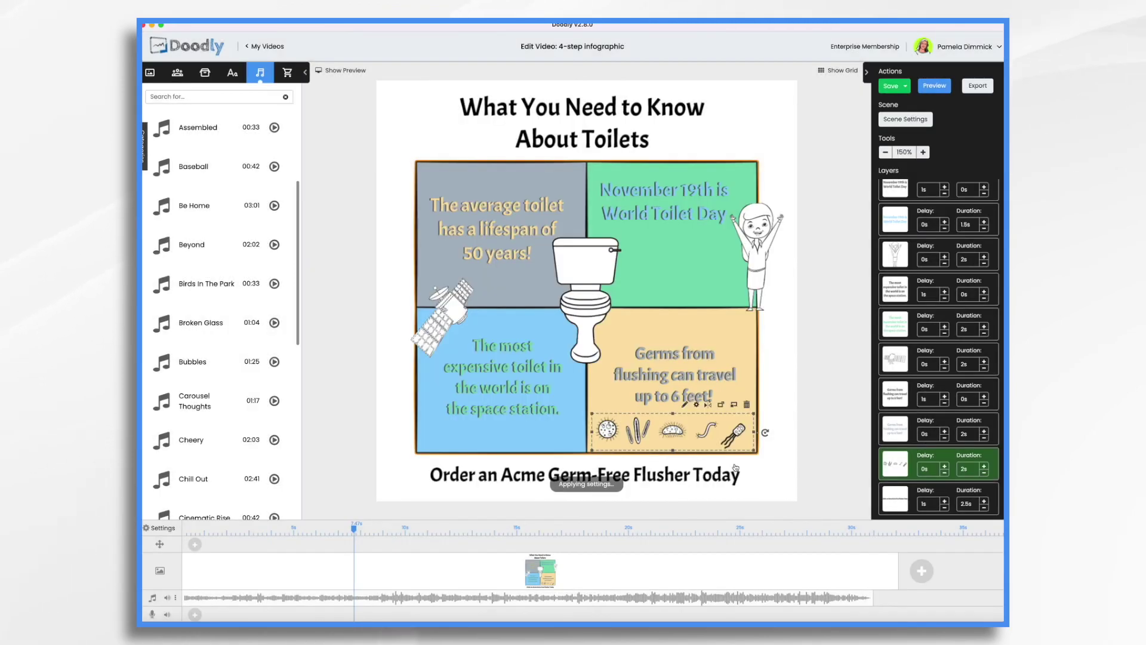
- Preview the animation, with the darker hand drawing the 'What You Need' title
click(936, 87)
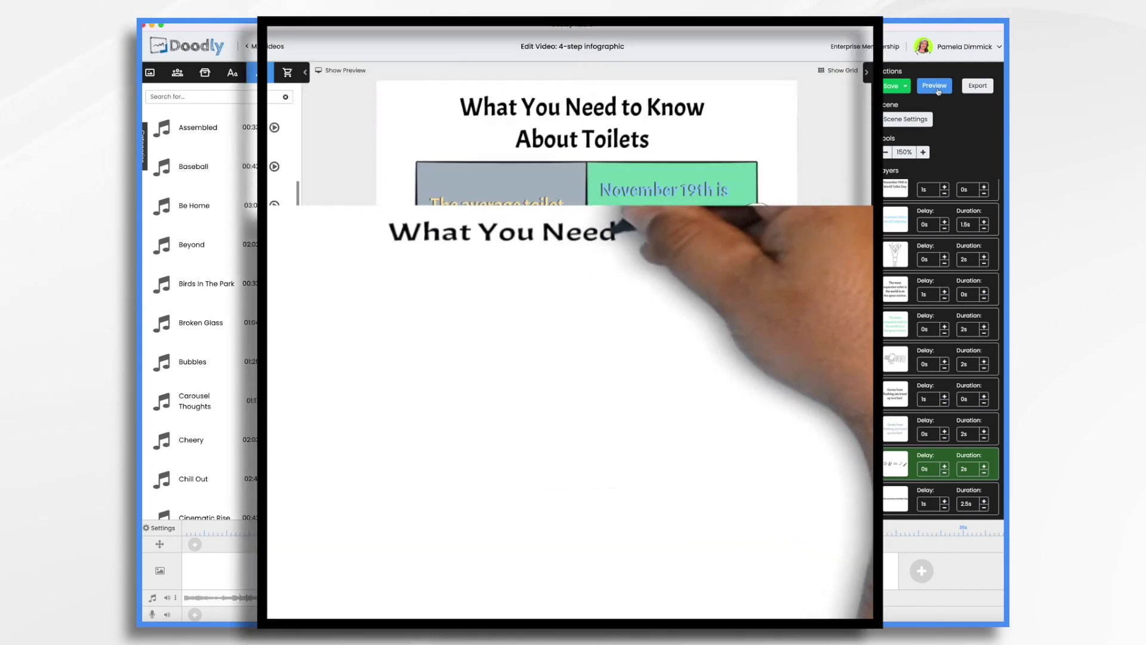